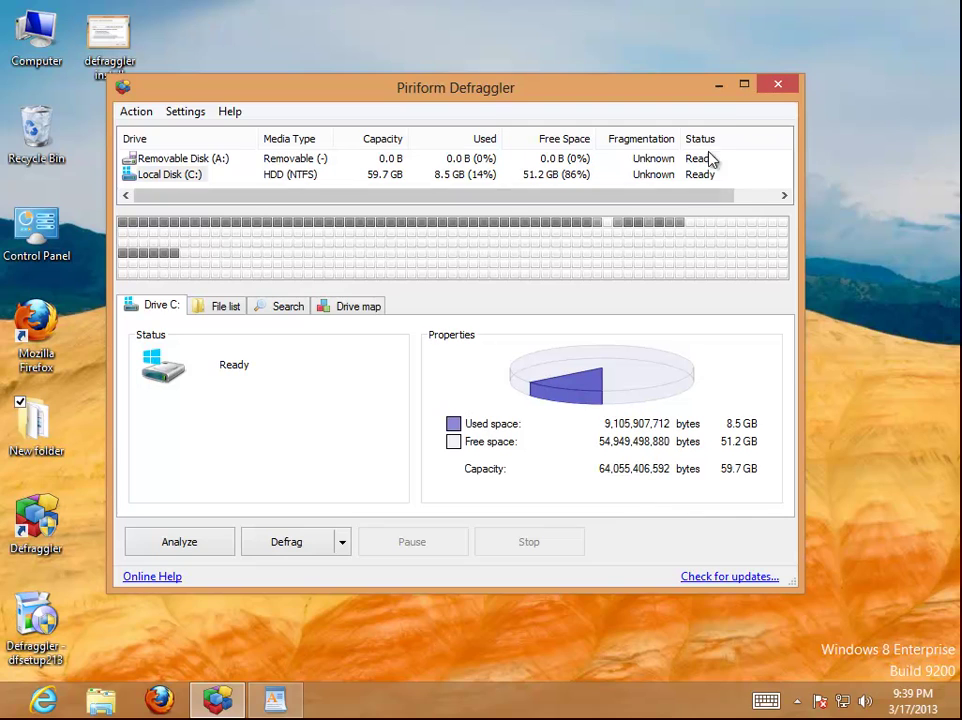
Step: Switch from Defraggler to the "How to Uninstall..." document and highlight the recommendation note and instructions 1 and 2
click(719, 87)
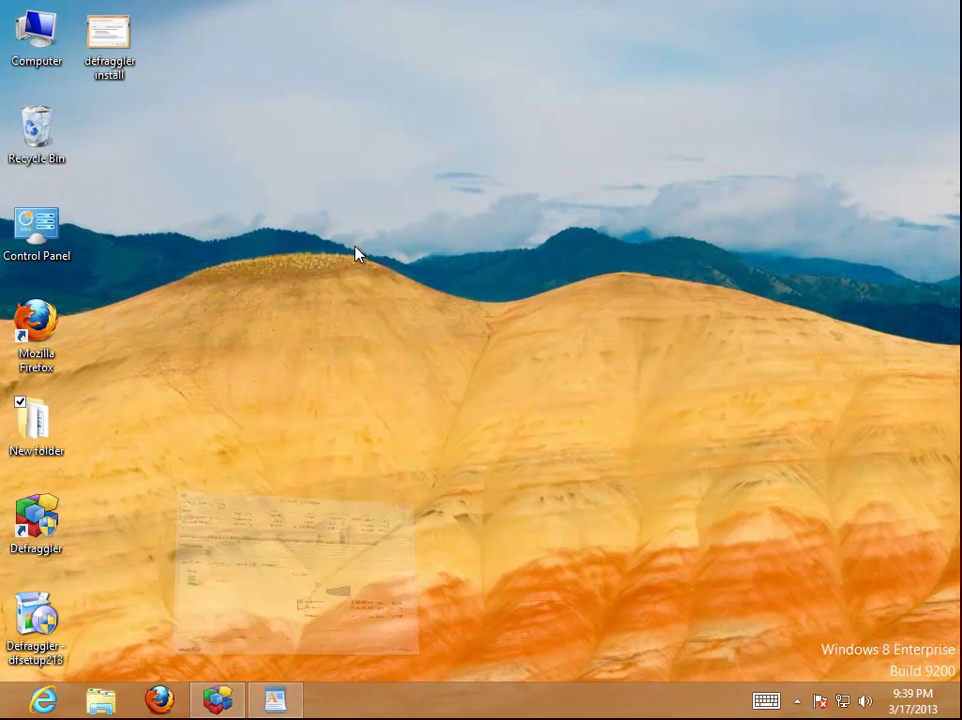
click(275, 700)
drag(665, 281, 198, 213)
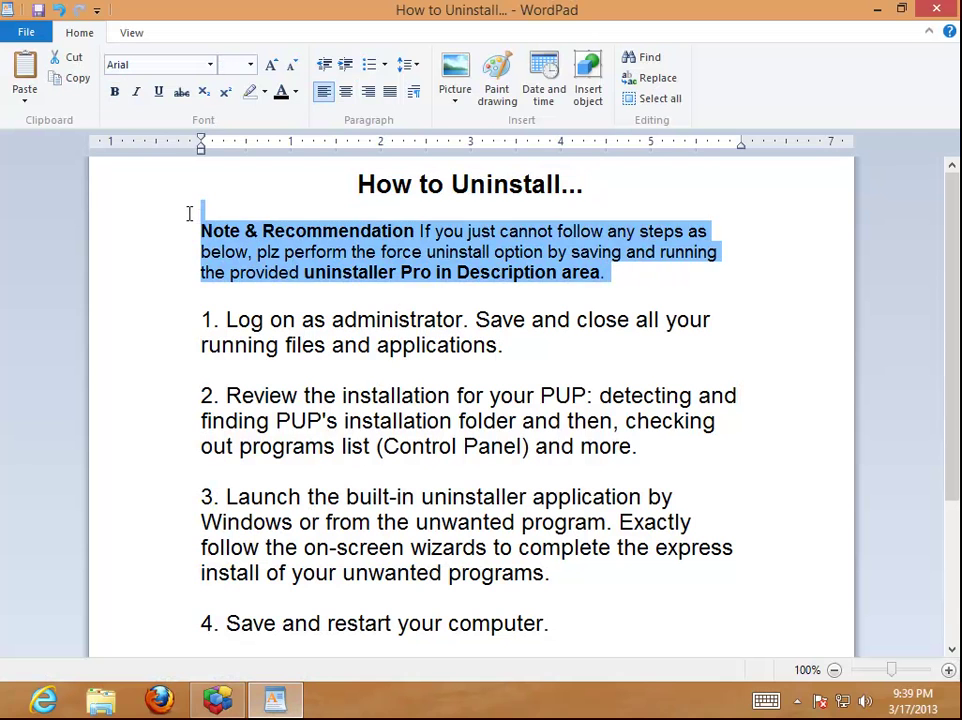
drag(516, 345, 178, 314)
drag(655, 461, 217, 400)
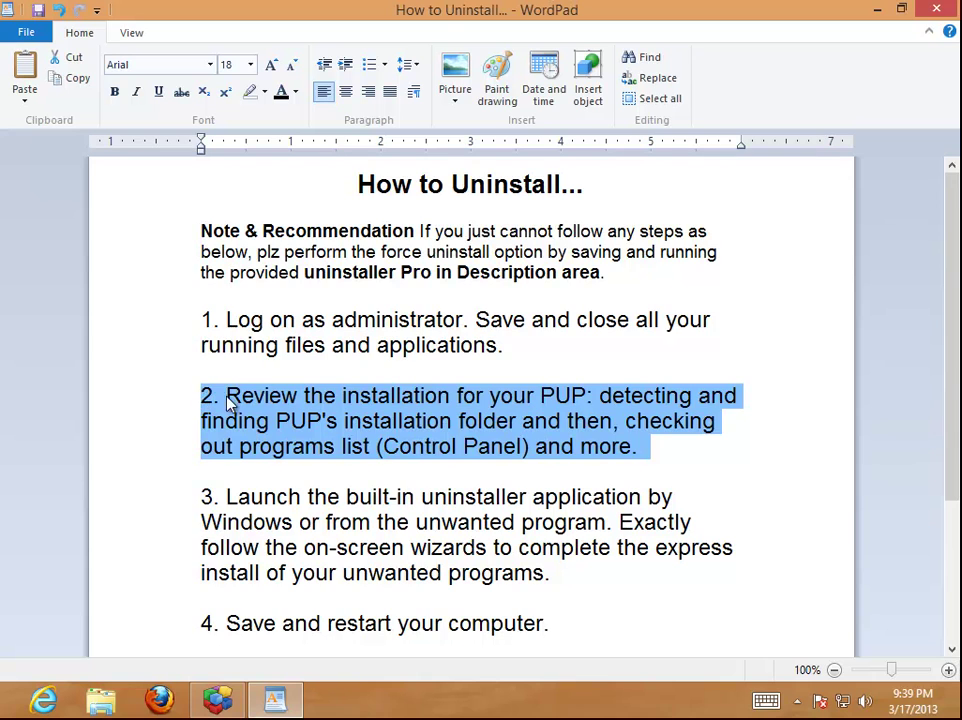
Step: Read through instructions 3 to 6 of the uninstall guide, highlighting each one in turn
scroll(401, 455, down, 3)
drag(563, 440, 195, 361)
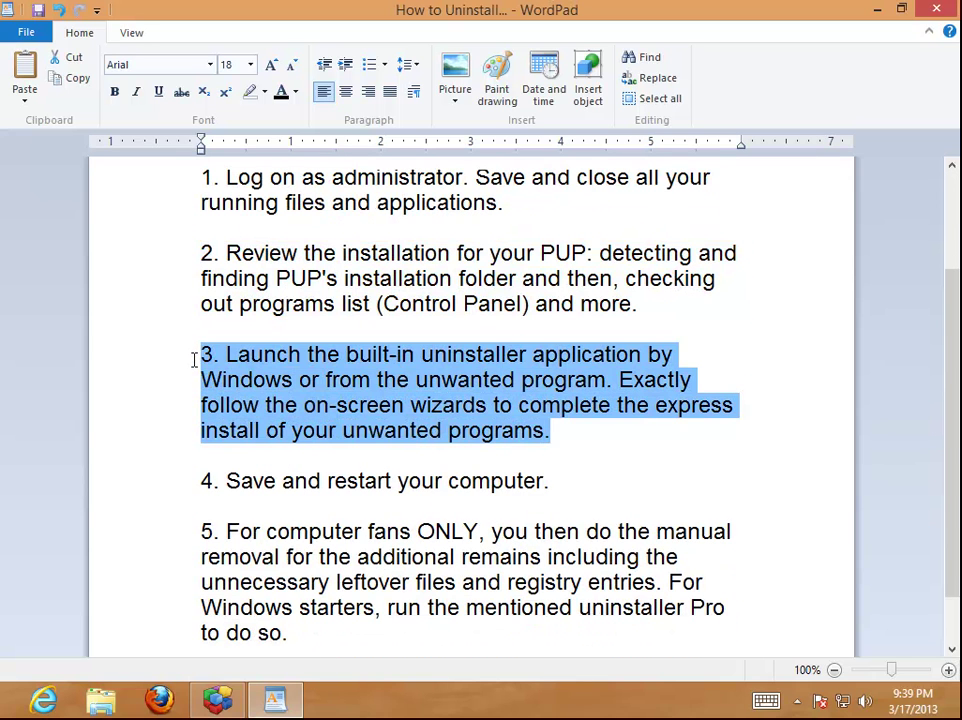
drag(584, 496, 213, 481)
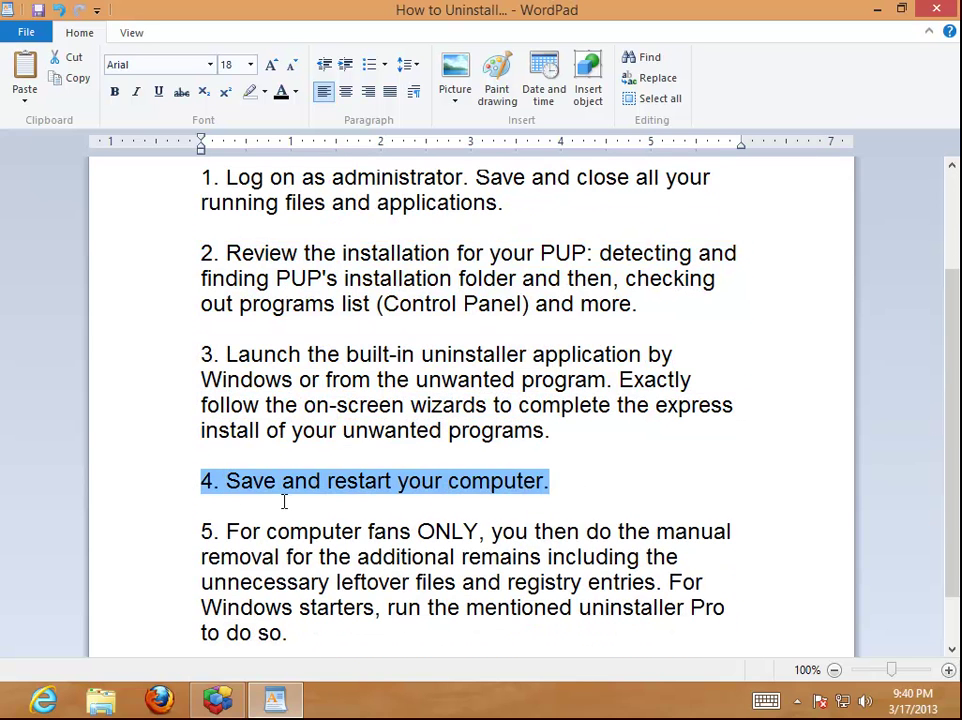
scroll(290, 510, down, 1)
click(305, 570)
drag(305, 570, 171, 467)
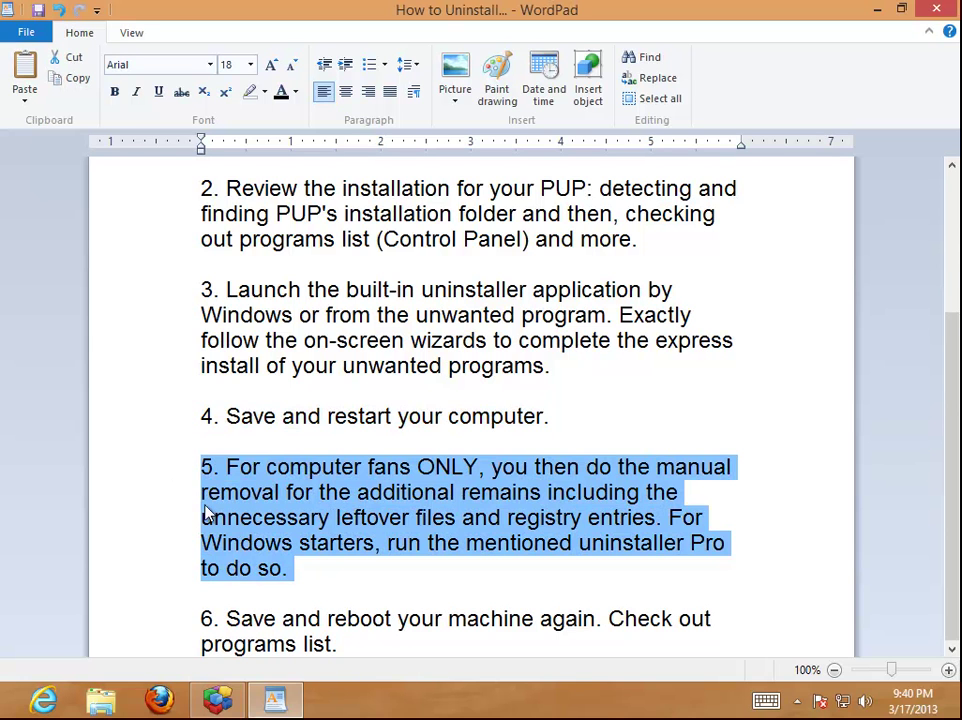
click(115, 92)
click(386, 524)
drag(337, 645, 167, 621)
Step: Highlight instruction 1 about logging on as administrator and closing running applications, and minimize the document
scroll(749, 556, up, 5)
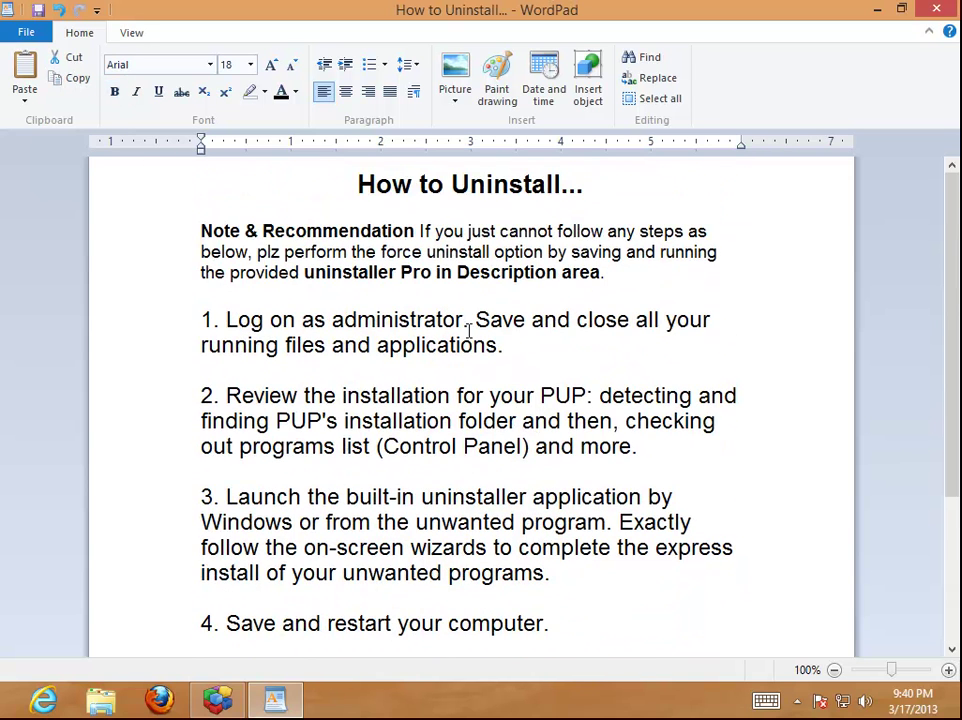
drag(533, 342, 208, 320)
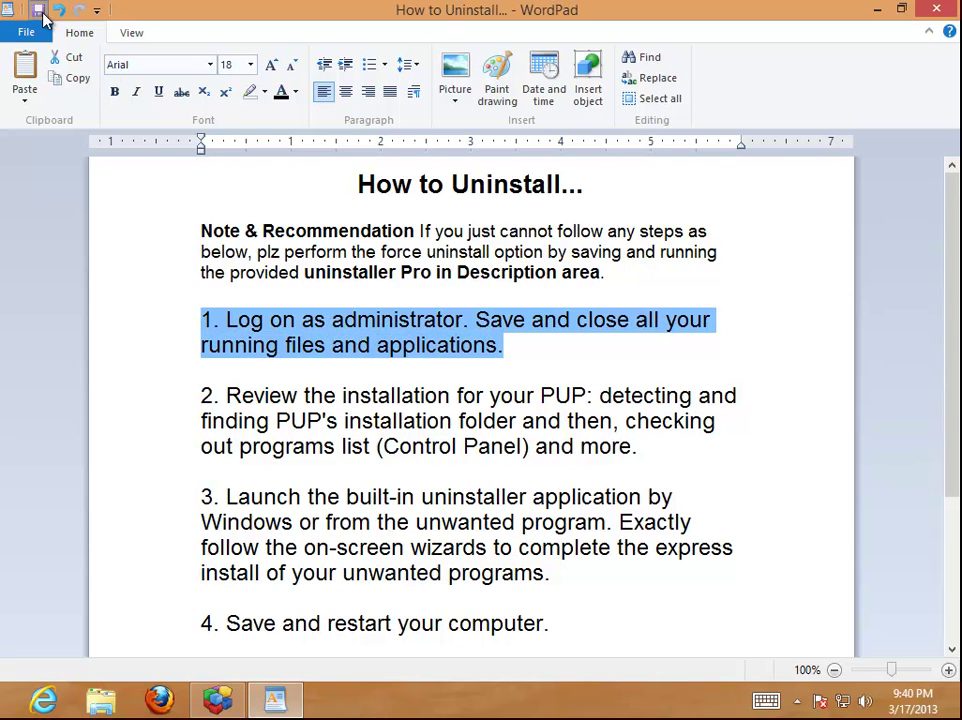
click(655, 320)
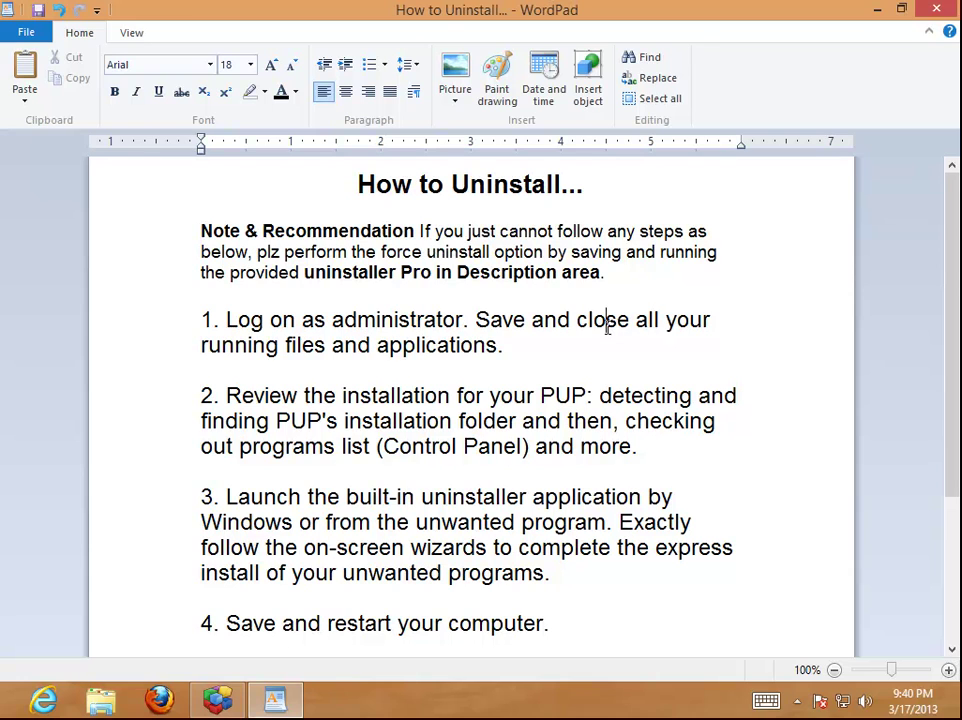
double_click(607, 322)
click(876, 12)
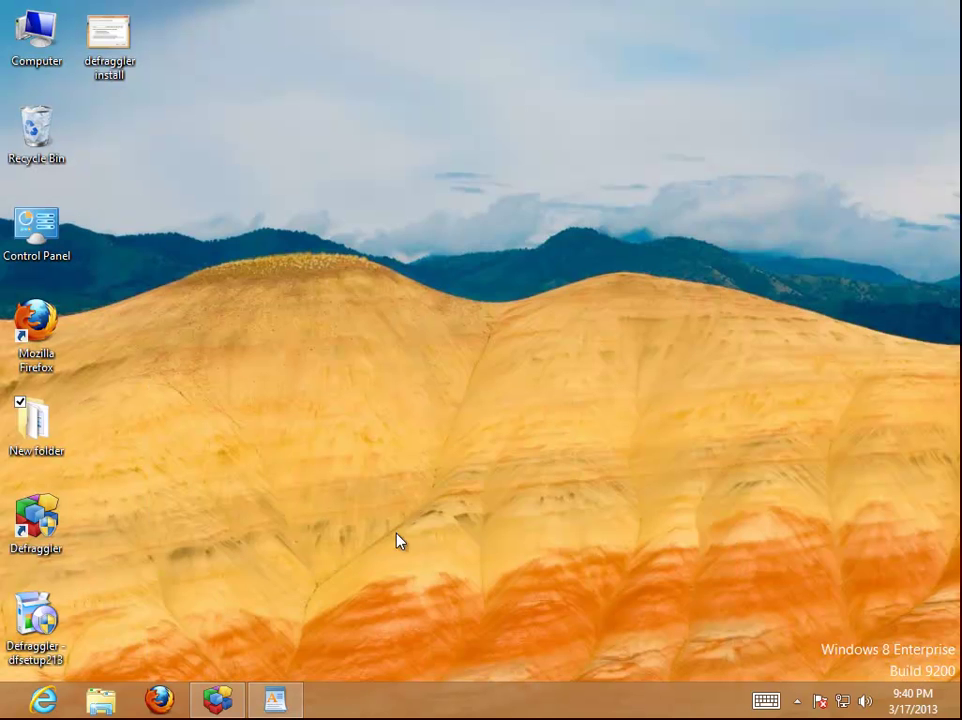
Step: Bring Defraggler back up, exit it completely, and refresh the desktop
click(233, 703)
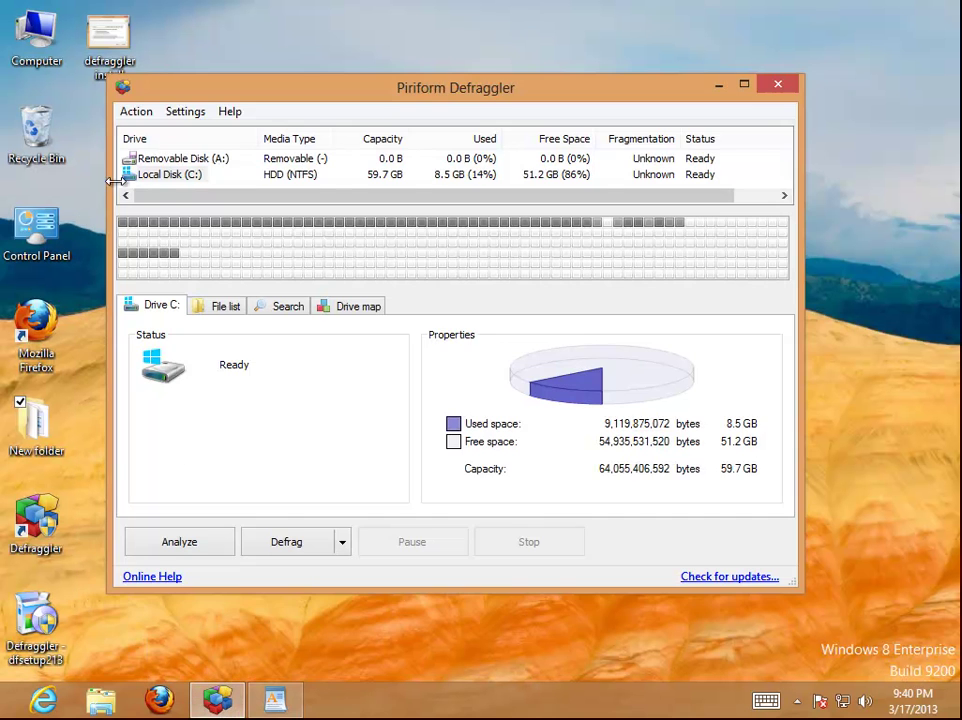
click(137, 113)
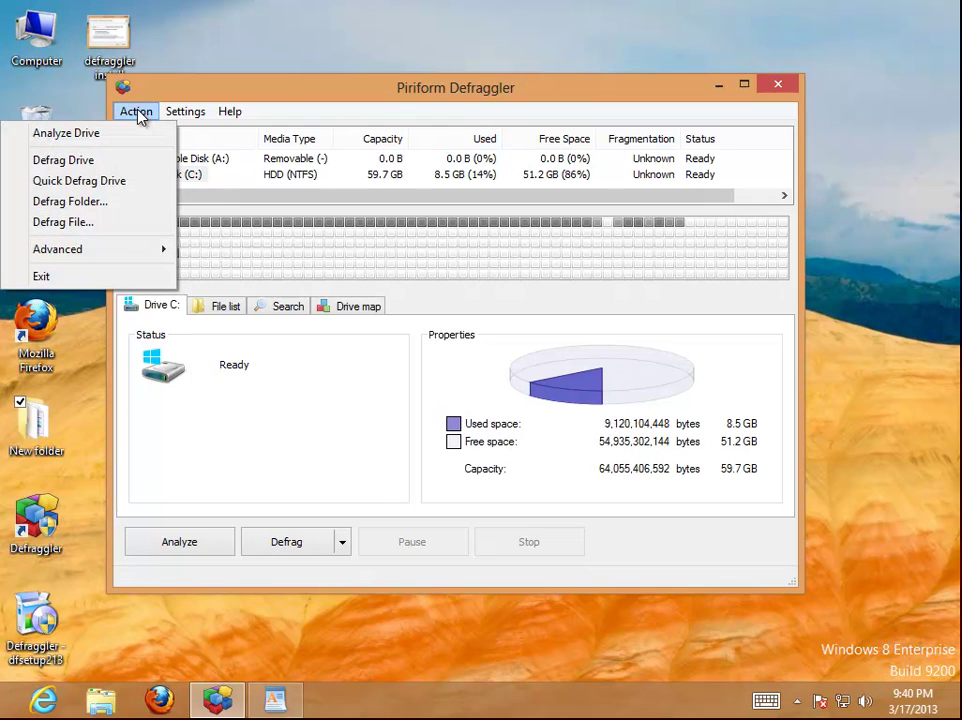
click(135, 286)
right_click(436, 263)
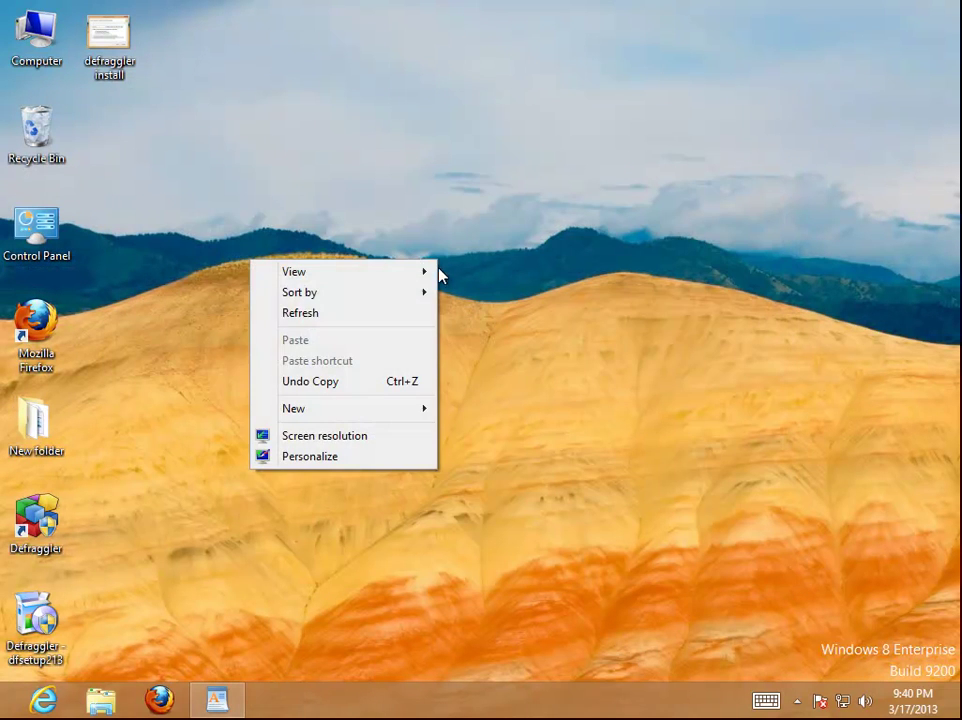
click(407, 320)
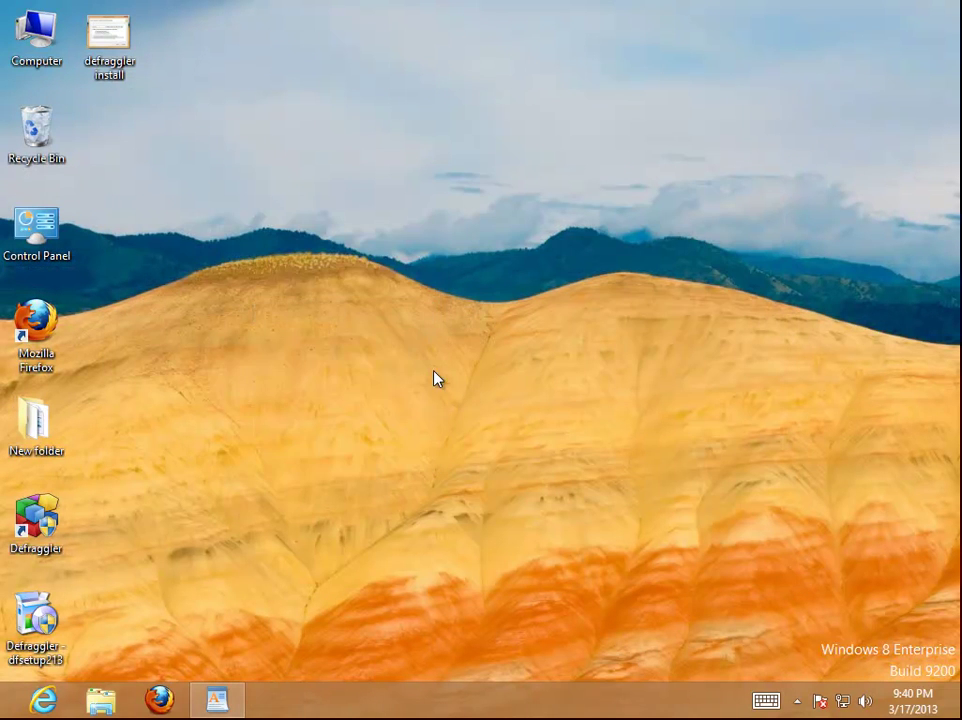
Step: Check the hidden tray icons and inspect the running processes in Task Manager's detailed view, leaving it minimized
click(797, 702)
right_click(505, 680)
click(520, 637)
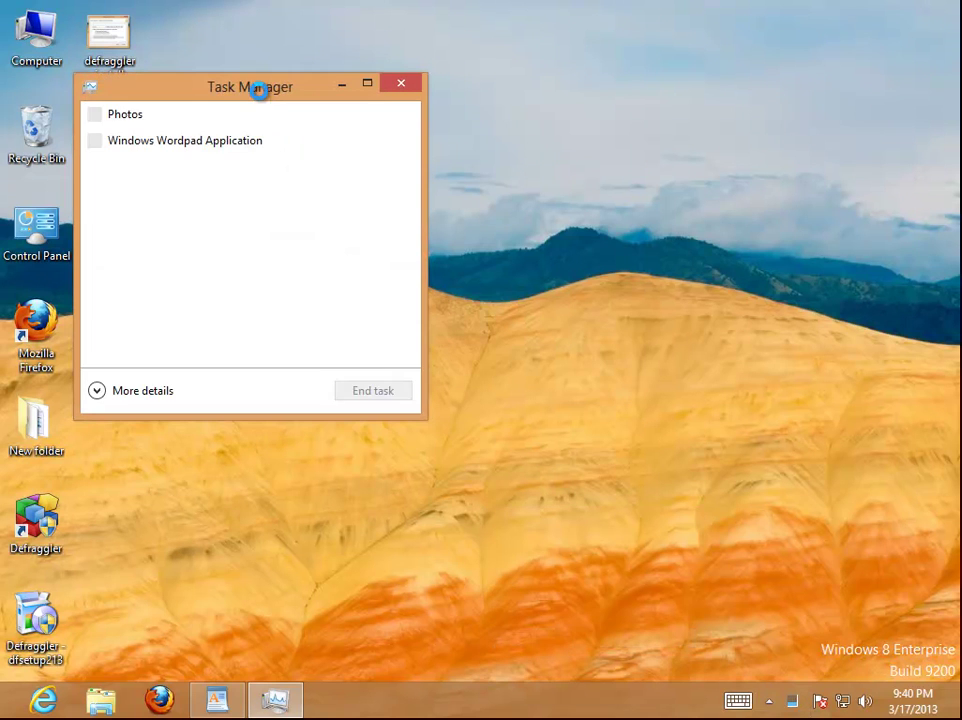
click(120, 390)
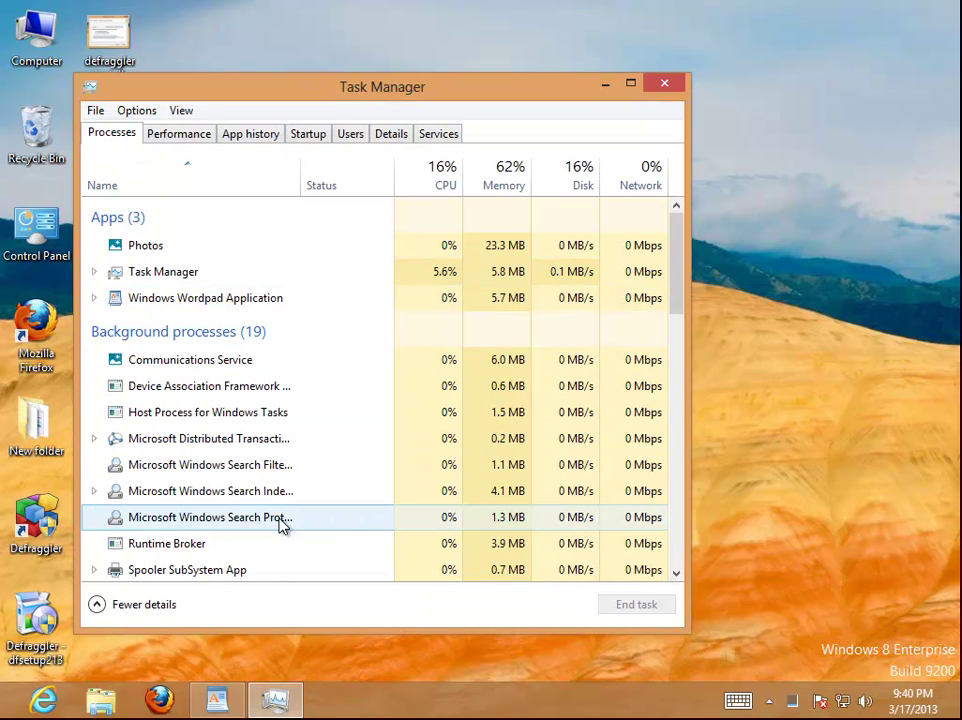
click(505, 390)
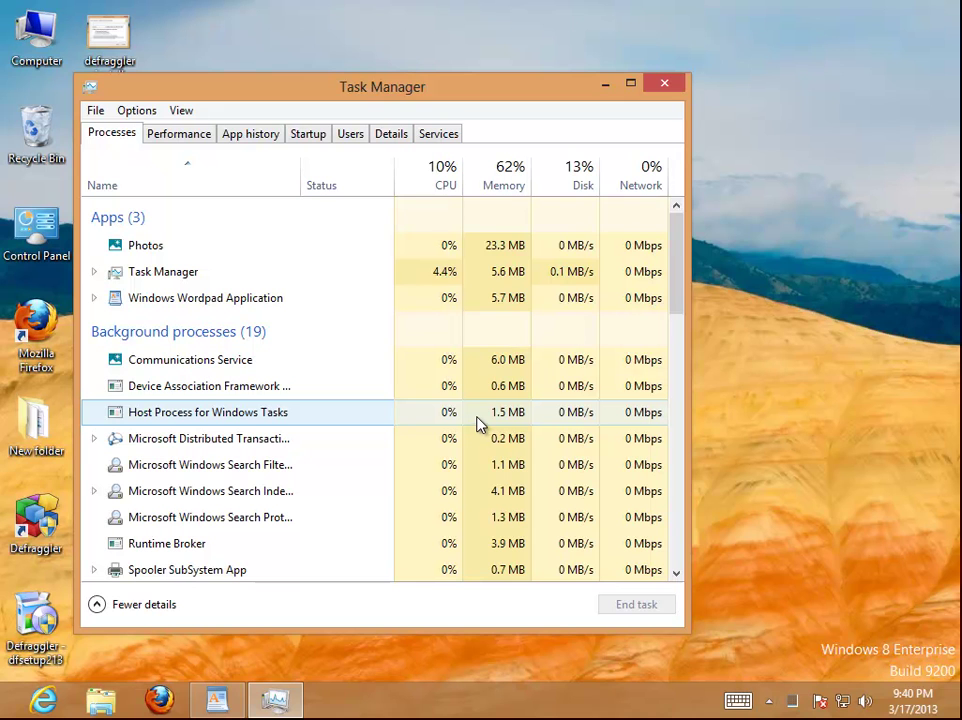
click(598, 85)
Step: Return to the uninstall guide, highlight instruction 2 about reviewing the installation, and minimize it
drag(217, 700, 275, 702)
click(275, 700)
drag(661, 456, 213, 398)
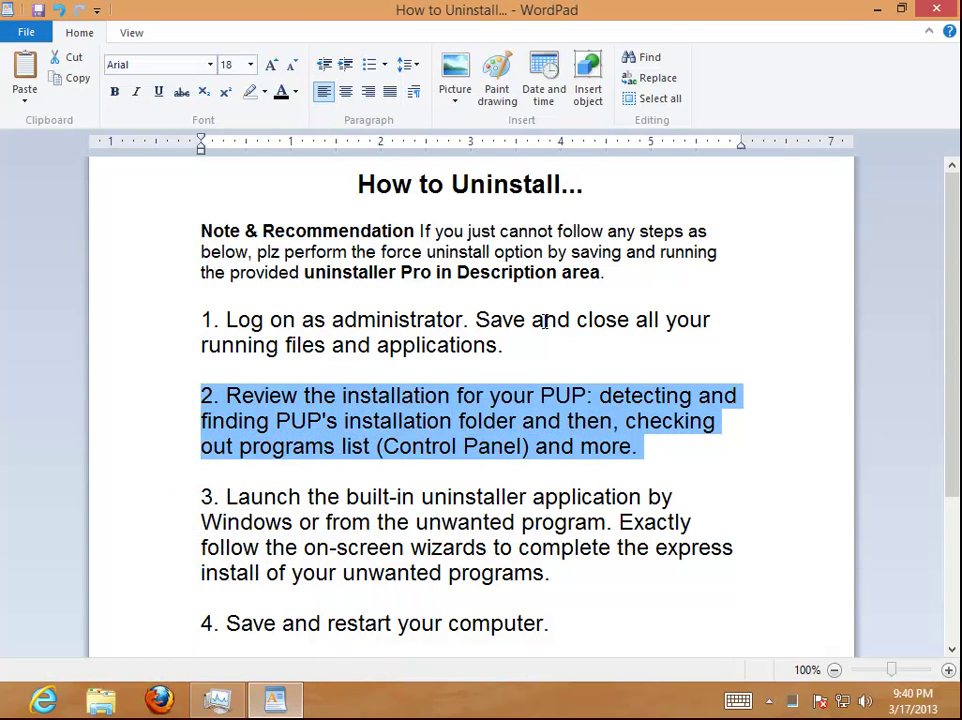
click(876, 10)
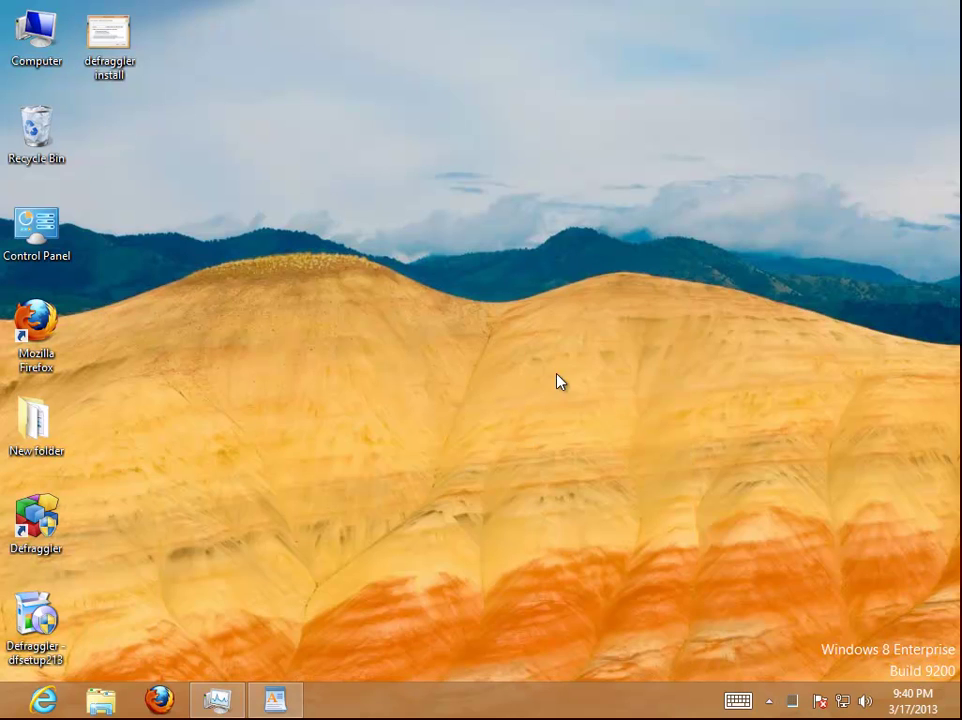
Step: Open the properties of the Defraggler desktop shortcut and go to its file location
click(38, 537)
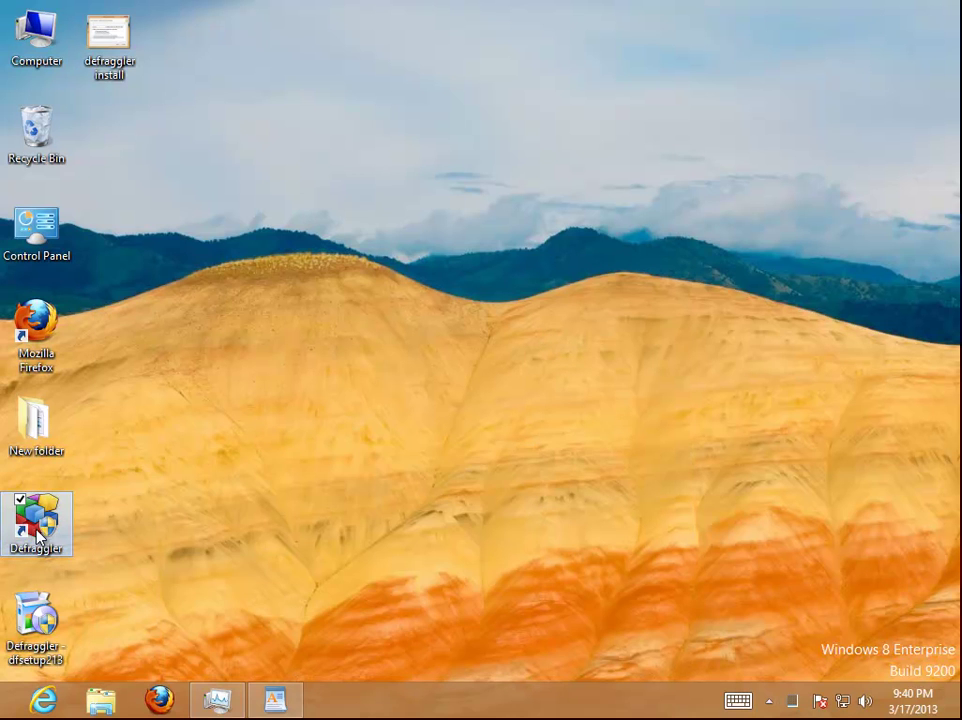
right_click(68, 535)
click(75, 512)
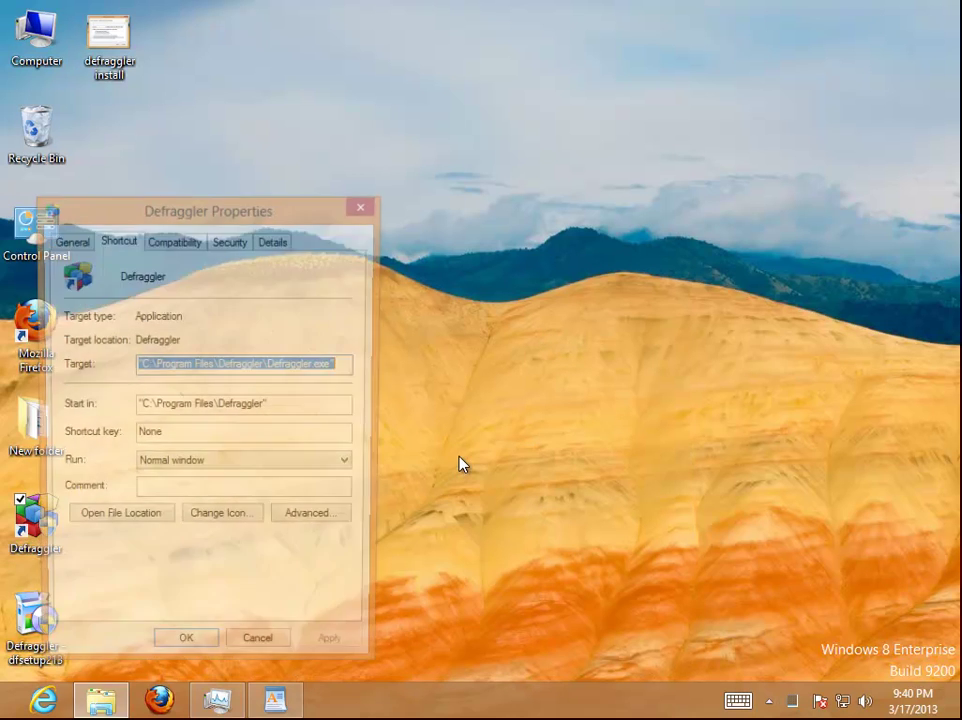
click(152, 520)
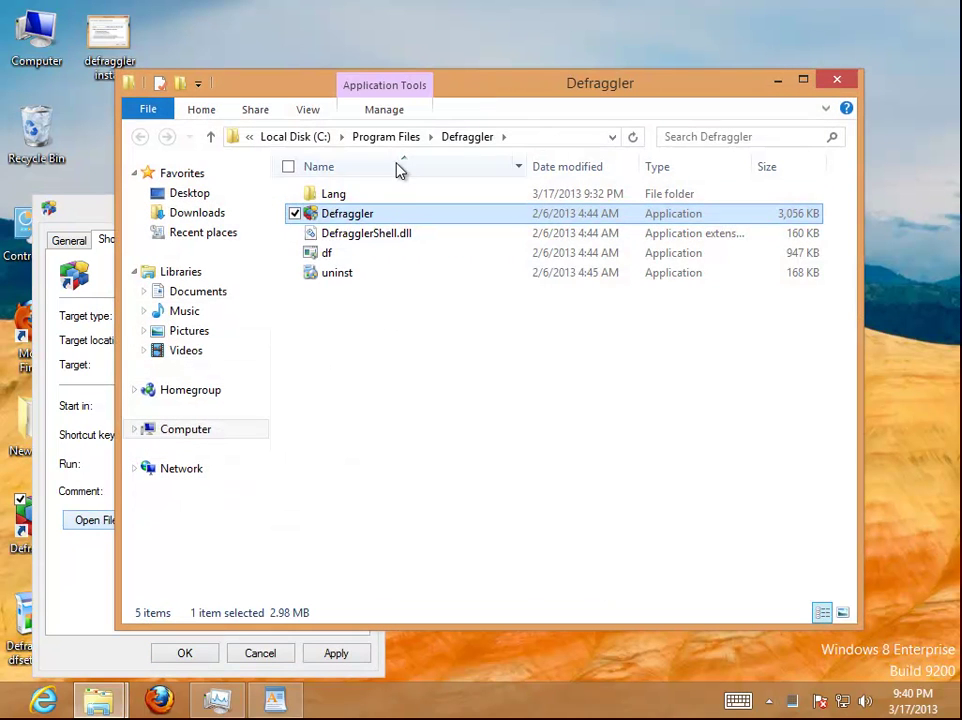
Step: Go up to Program Files and examine the Defraggler folder's size on disk and file count in its properties
click(393, 137)
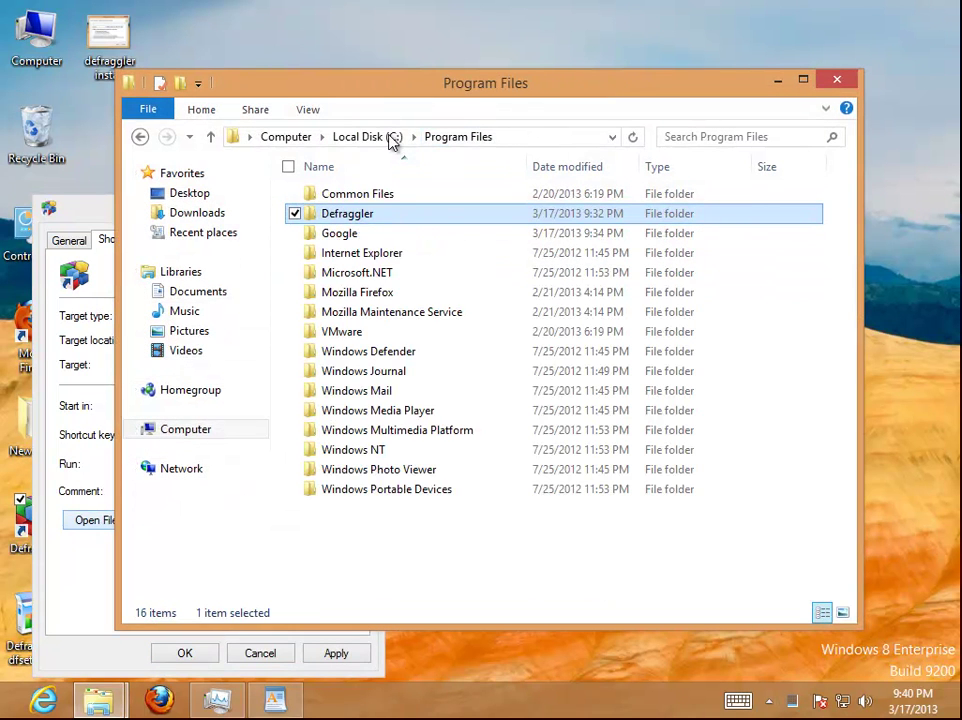
right_click(350, 220)
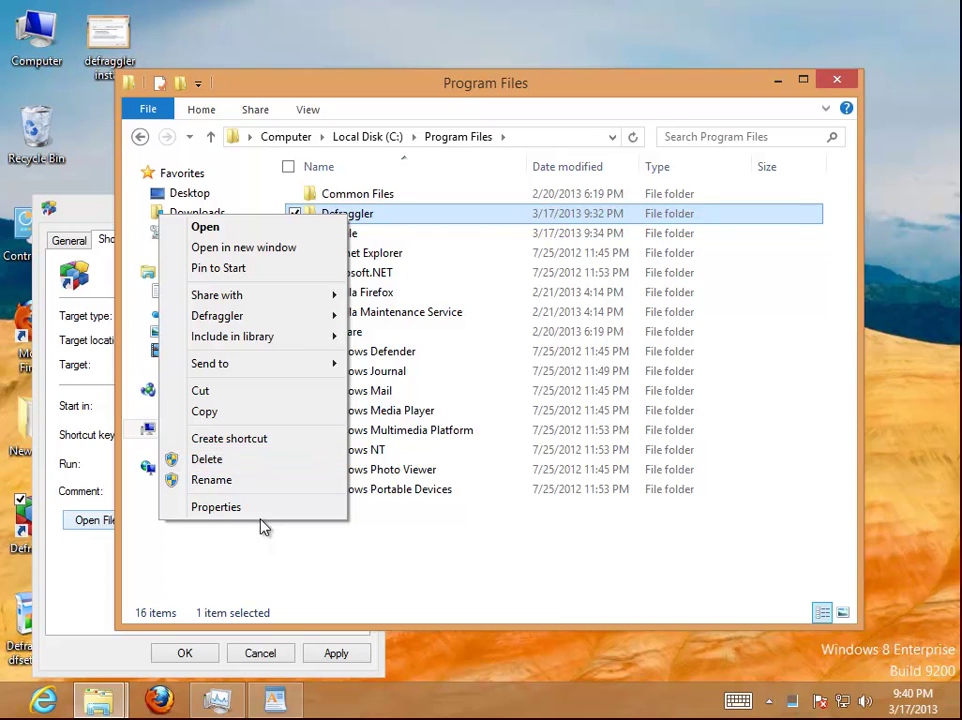
click(216, 507)
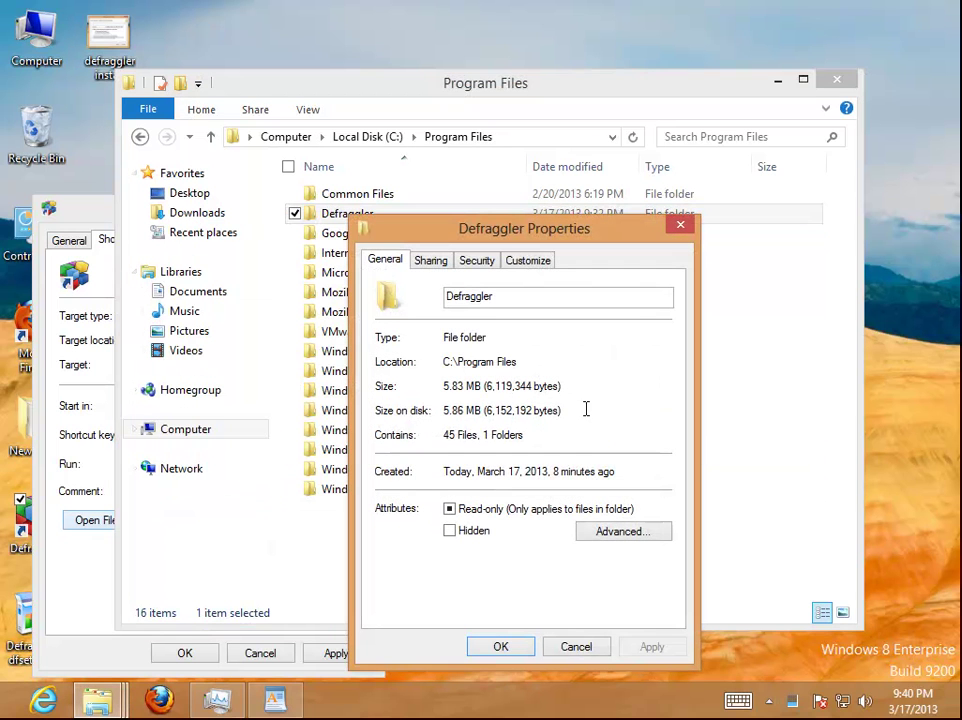
drag(584, 408, 407, 415)
drag(530, 432, 440, 441)
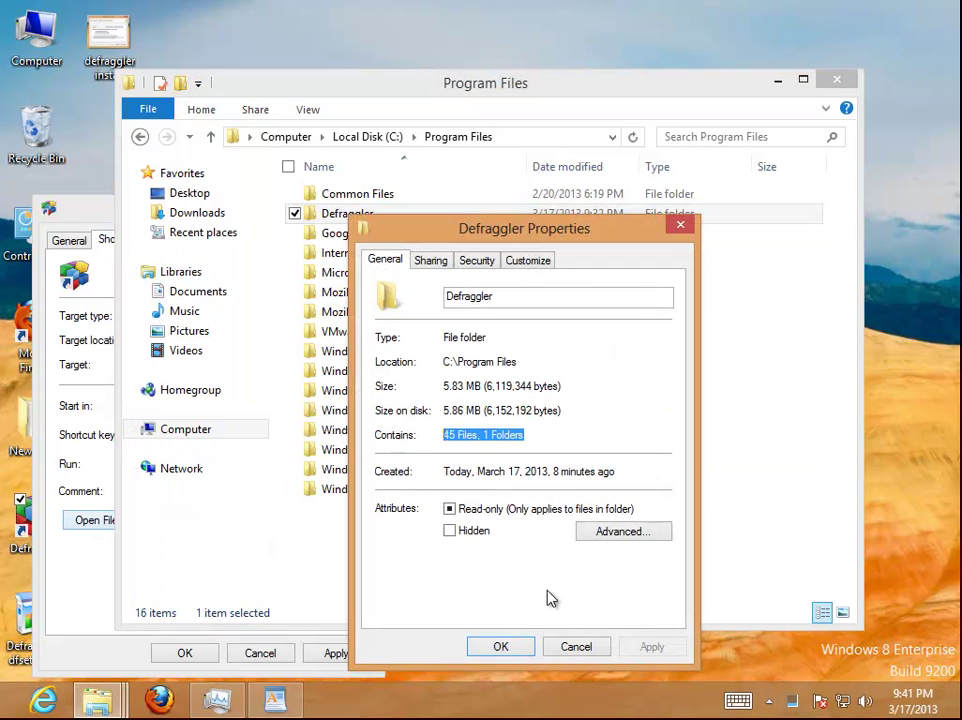
click(576, 647)
Step: Close the shortcut's properties without changes, select the Google folder in Program Files, and minimize the window
click(330, 655)
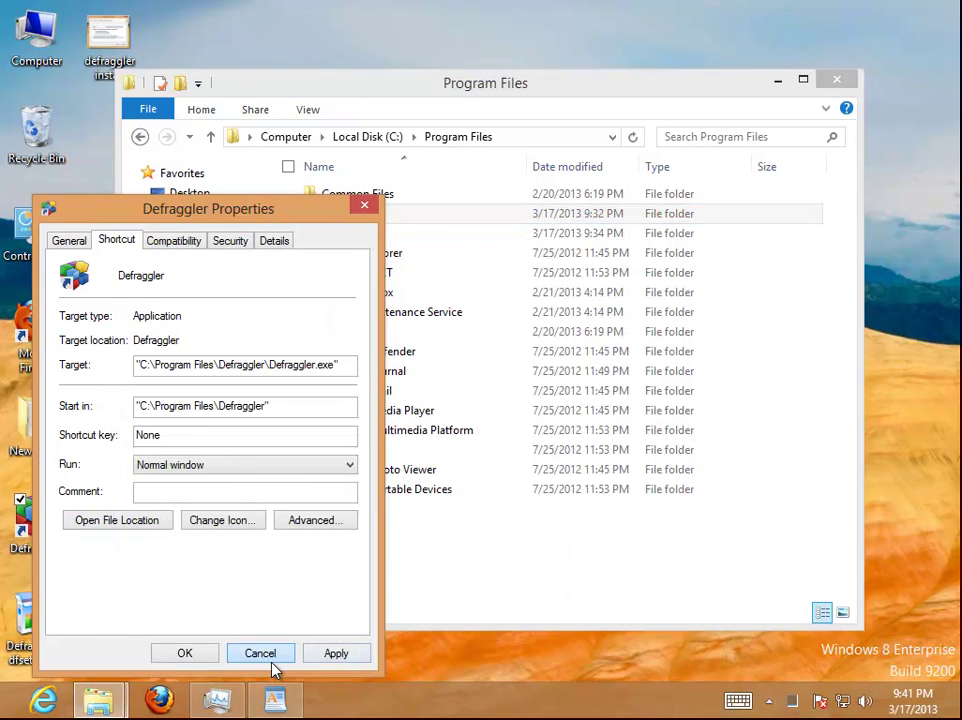
click(262, 655)
click(326, 236)
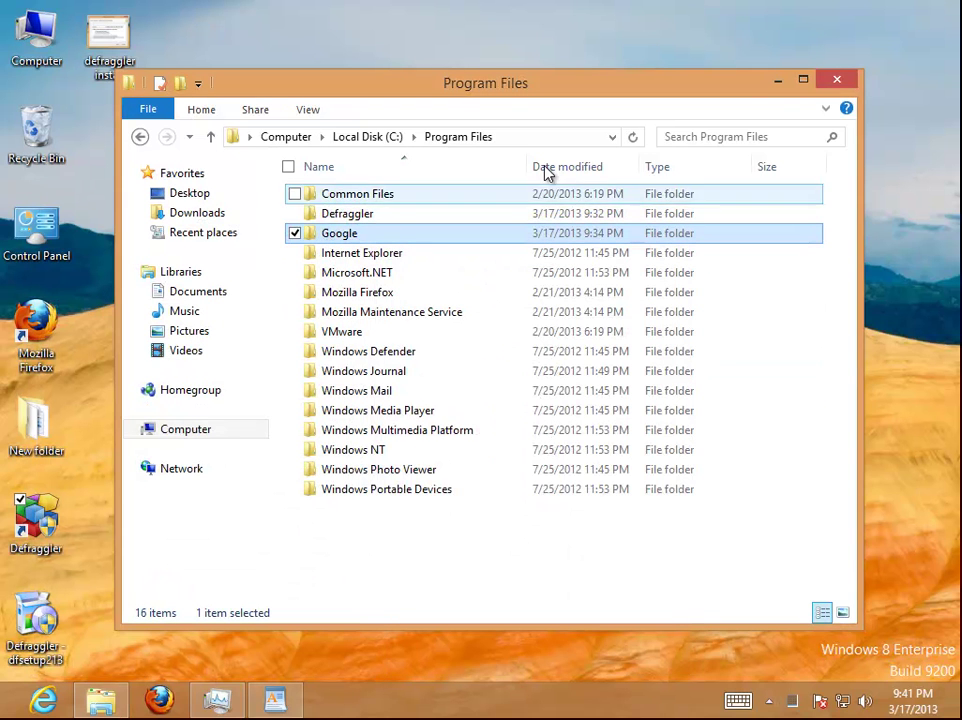
click(779, 80)
Step: View the "defraggler install" image of the Google Toolbar offer, return to the desktop, and refresh it
double_click(112, 42)
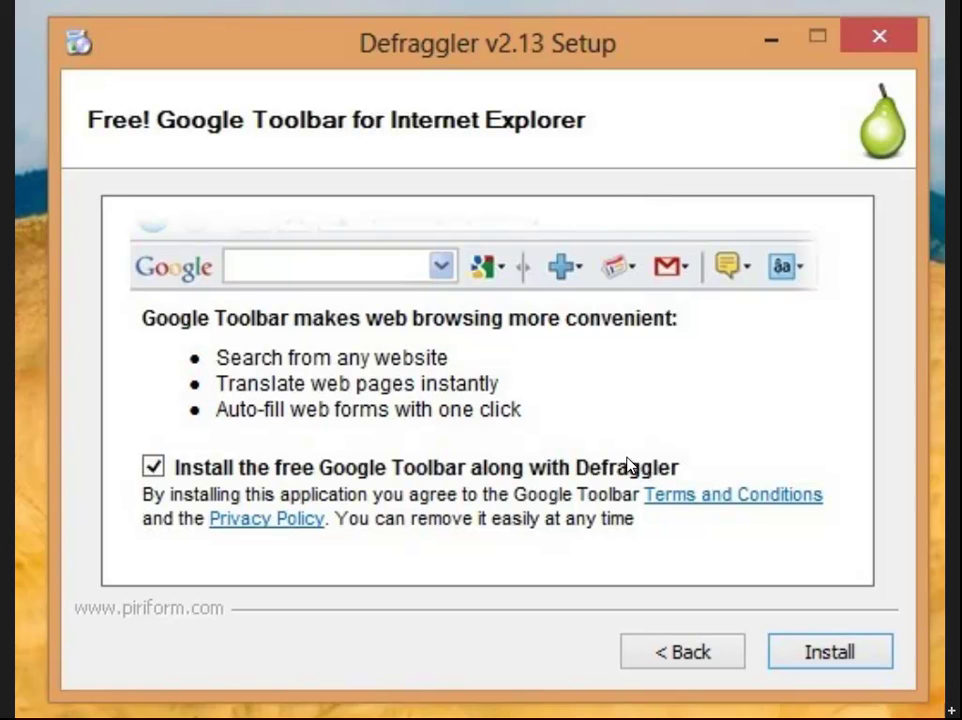
key(super)
click(468, 268)
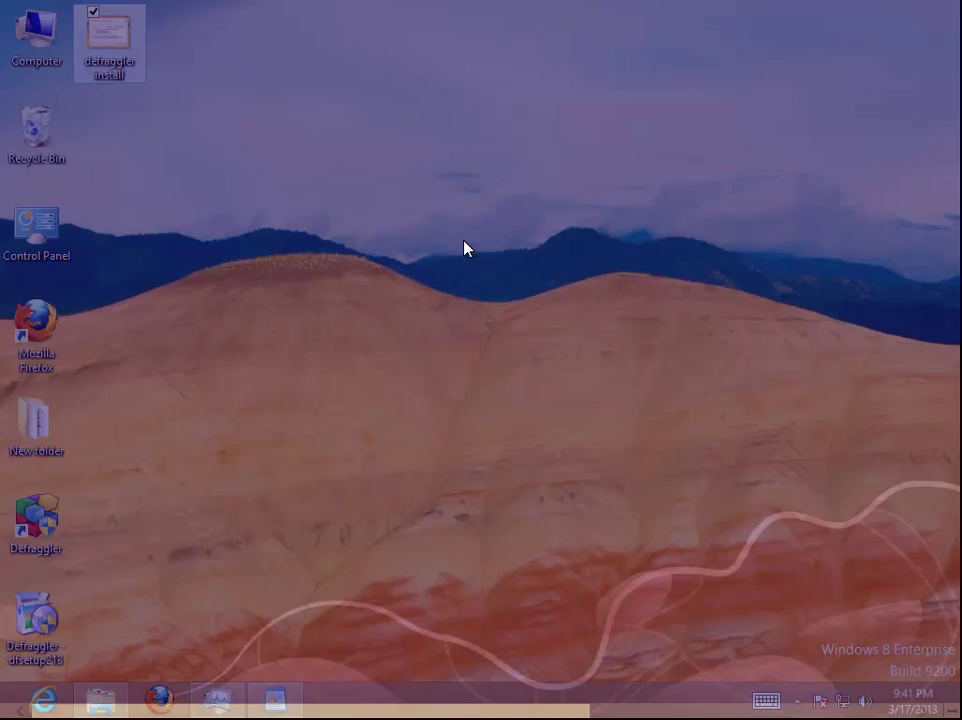
right_click(175, 253)
click(345, 306)
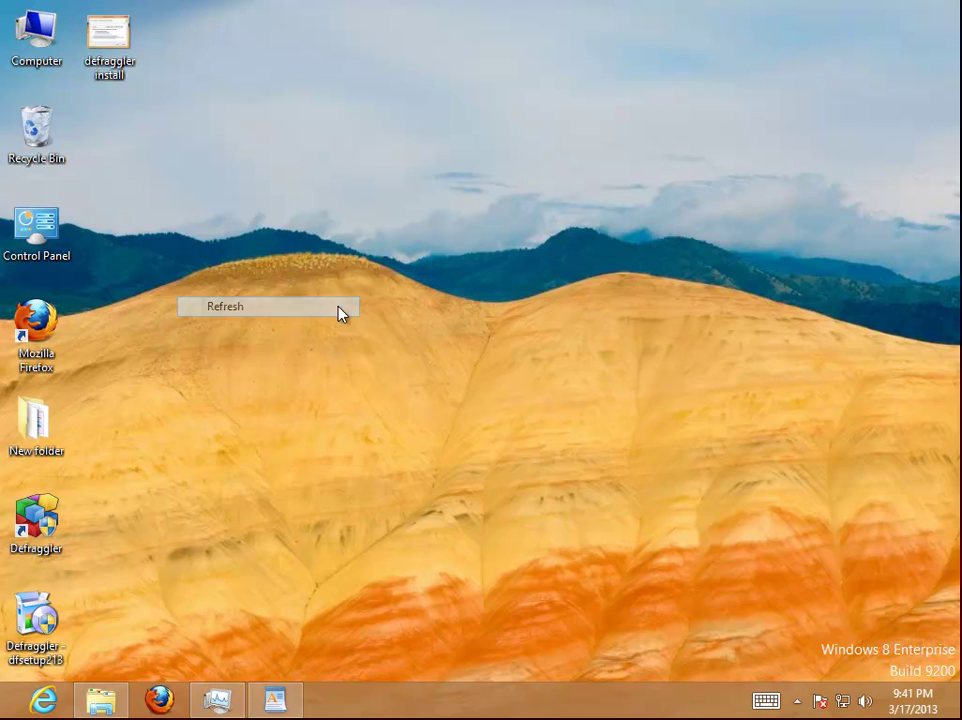
Step: Highlight the part of instruction 2 about checking the Control Panel programs list in the uninstall guide, and minimize it
click(298, 712)
click(500, 396)
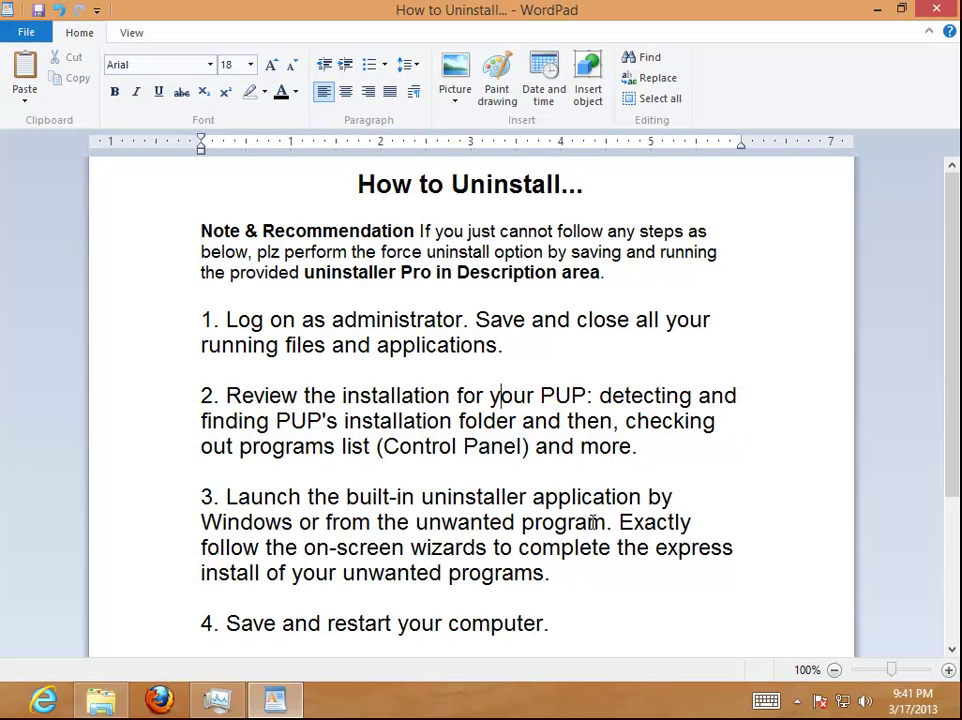
drag(627, 421, 636, 455)
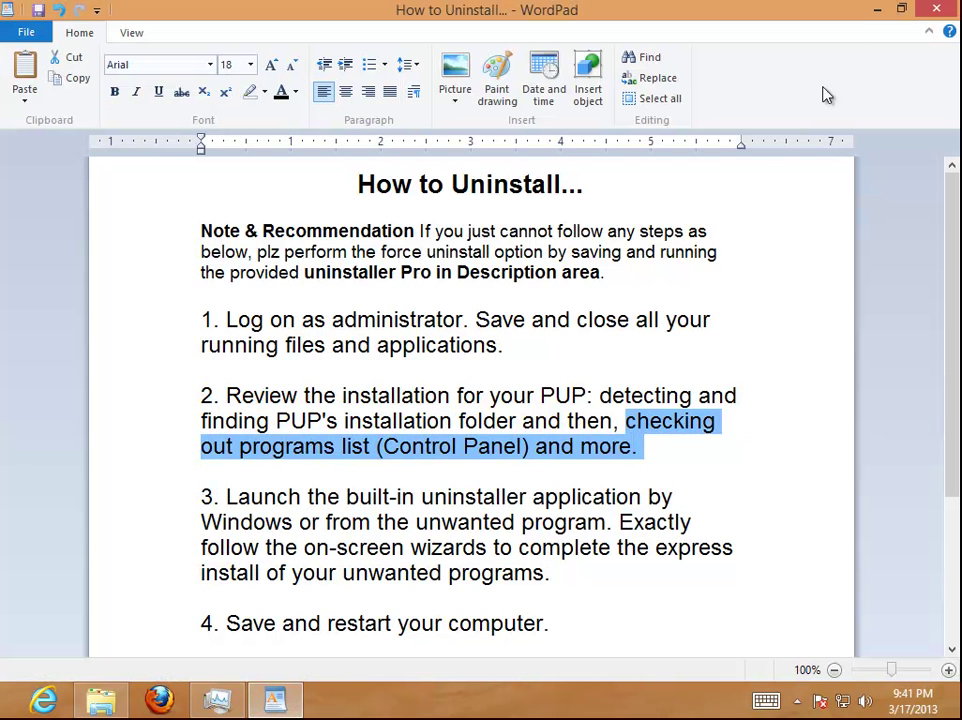
click(877, 9)
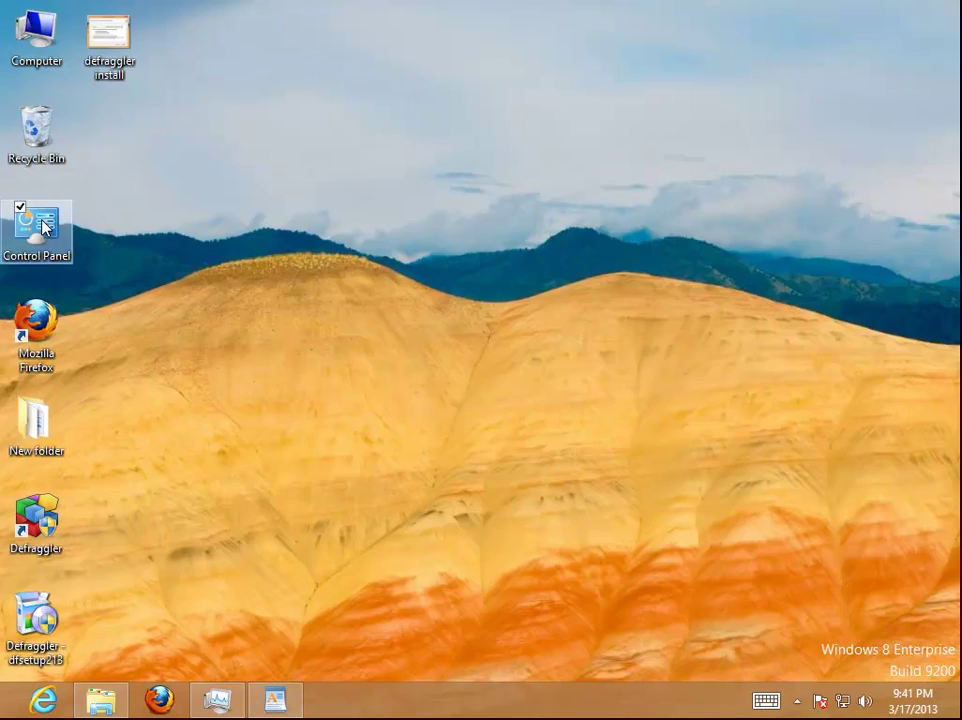
Step: Open the list of installed programs in Control Panel's Programs and Features
double_click(44, 228)
click(350, 475)
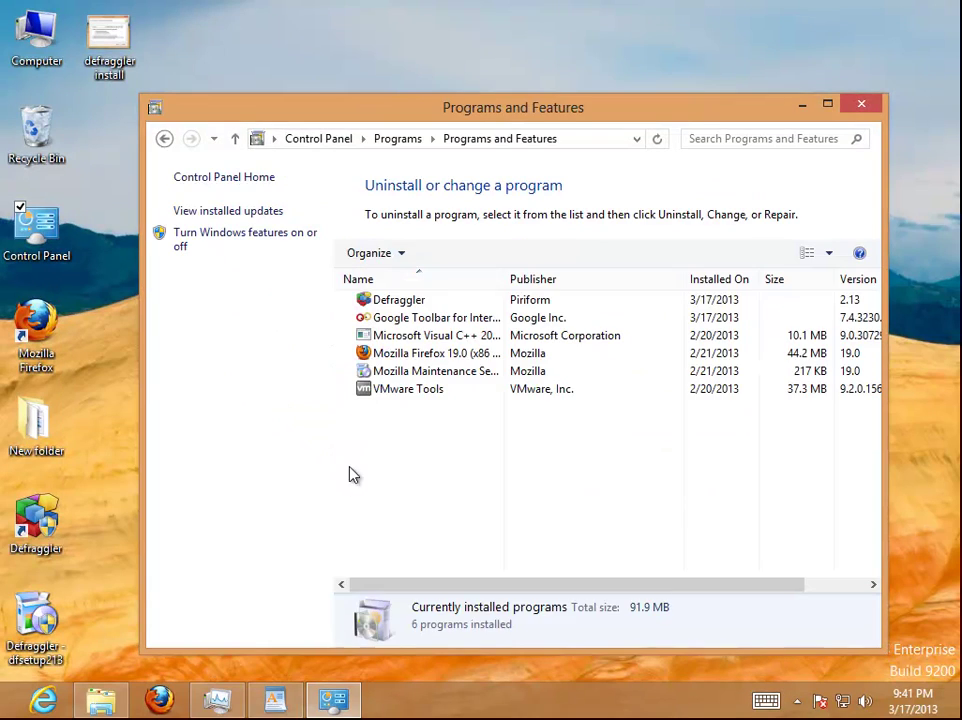
Step: Locate the Defraggler and Google Toolbar entries in the installed programs list, and minimize the window
click(402, 300)
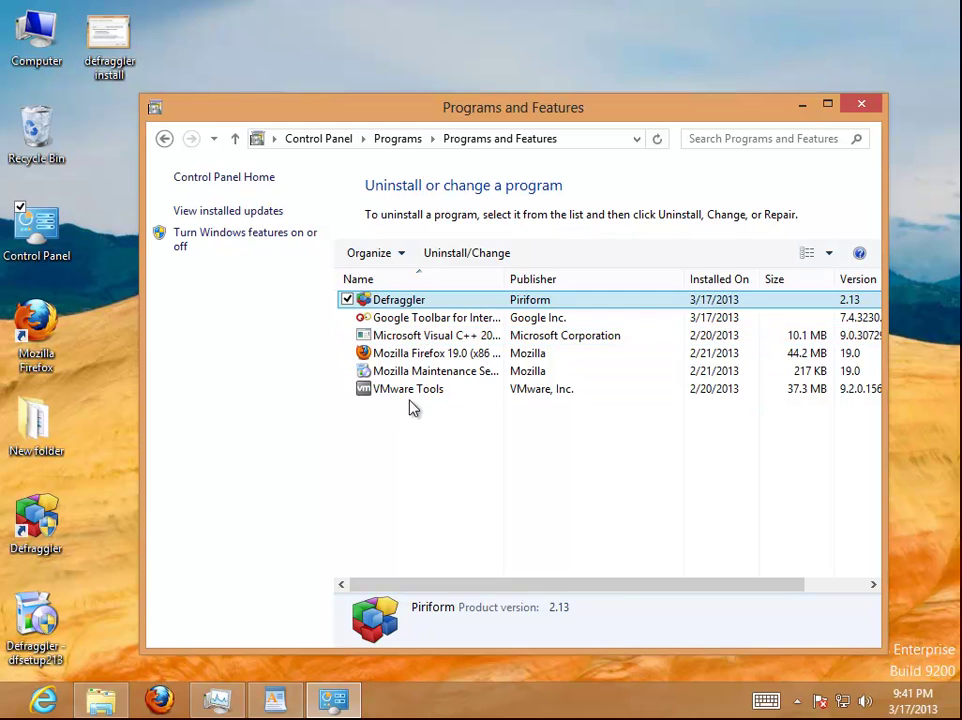
click(449, 318)
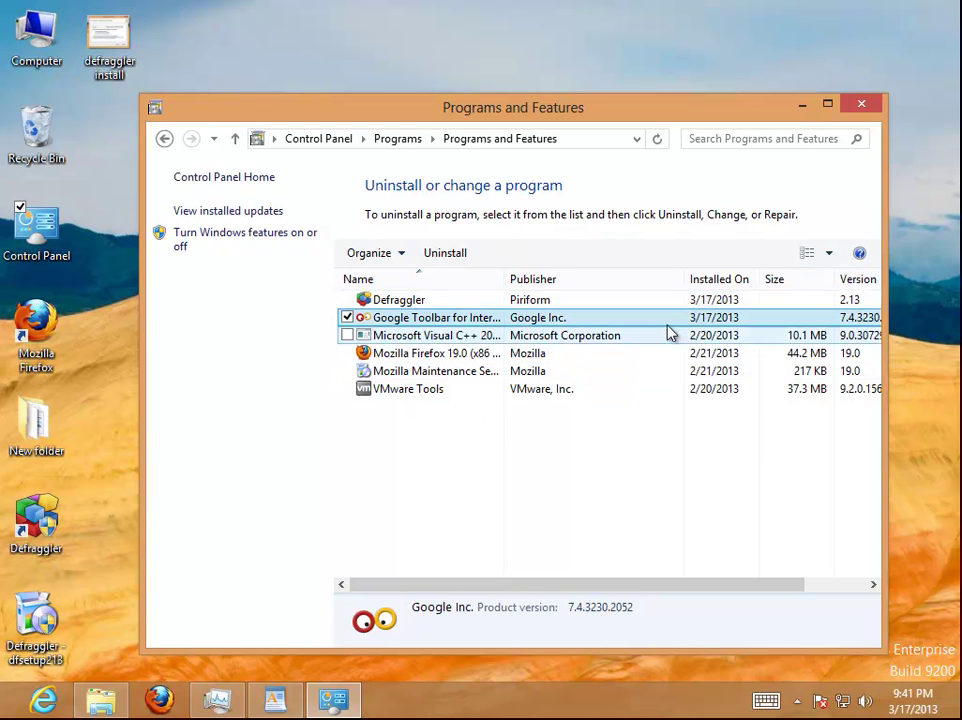
click(802, 105)
Step: Open Internet Explorer in a maximized window and check its version information
click(43, 700)
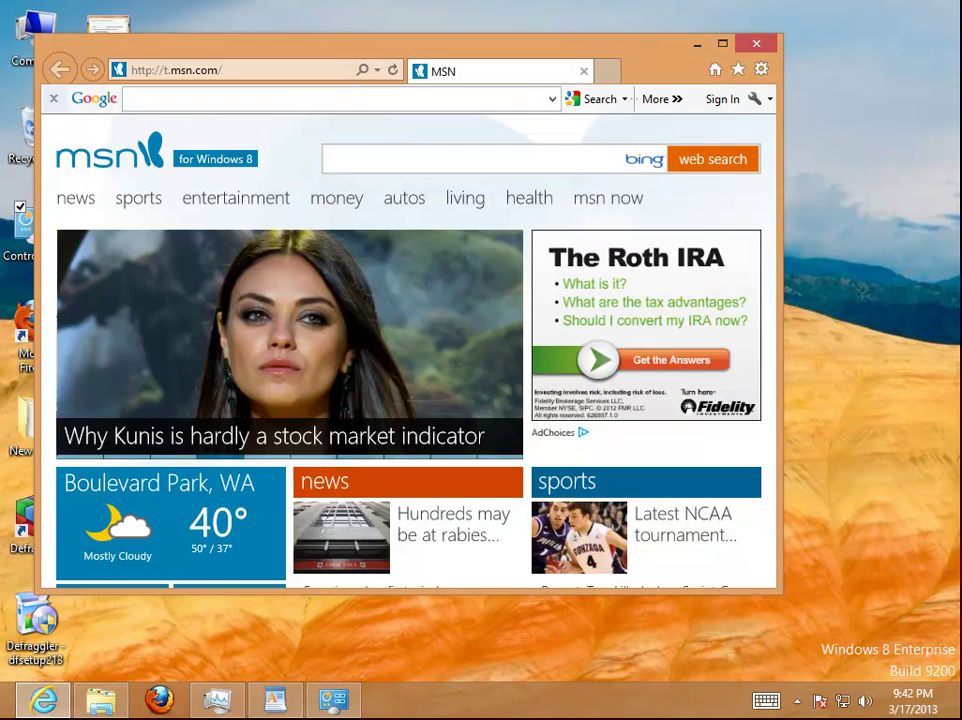
double_click(648, 47)
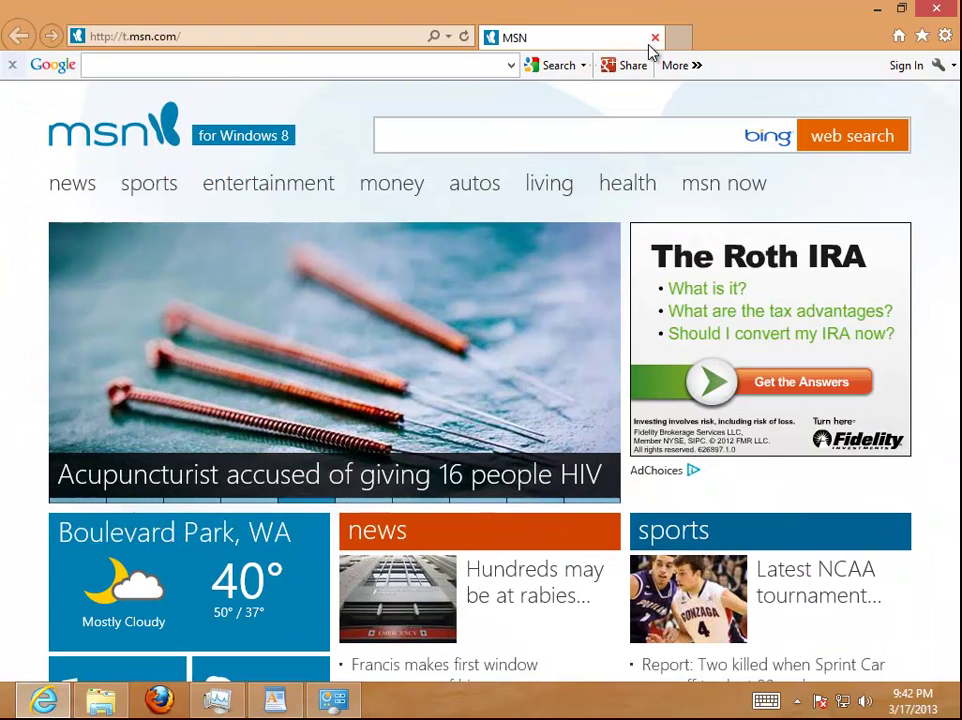
click(944, 35)
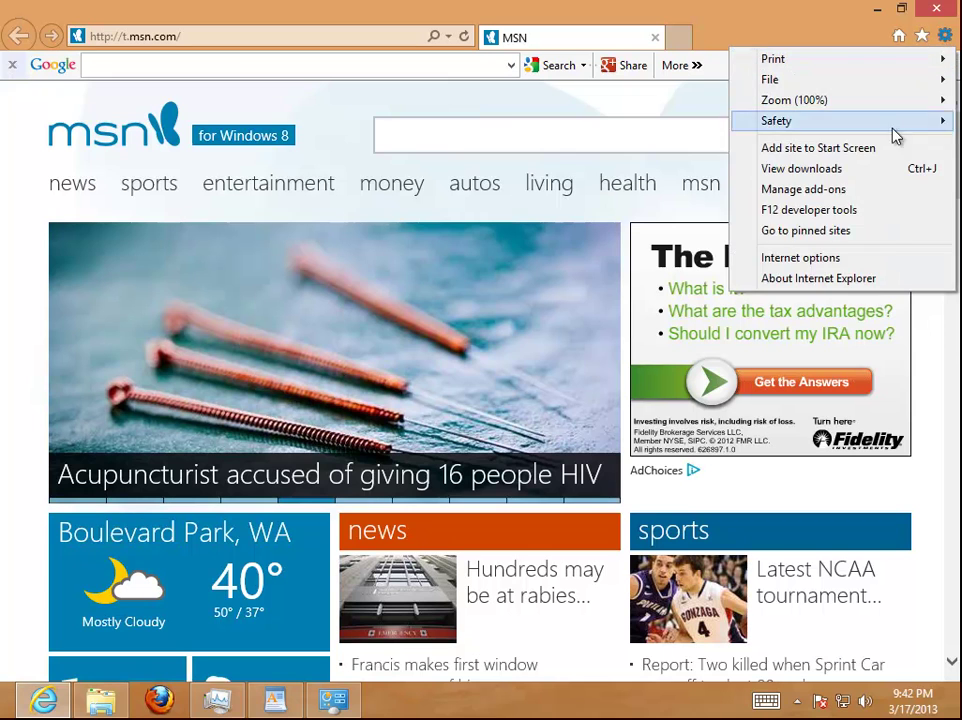
click(880, 278)
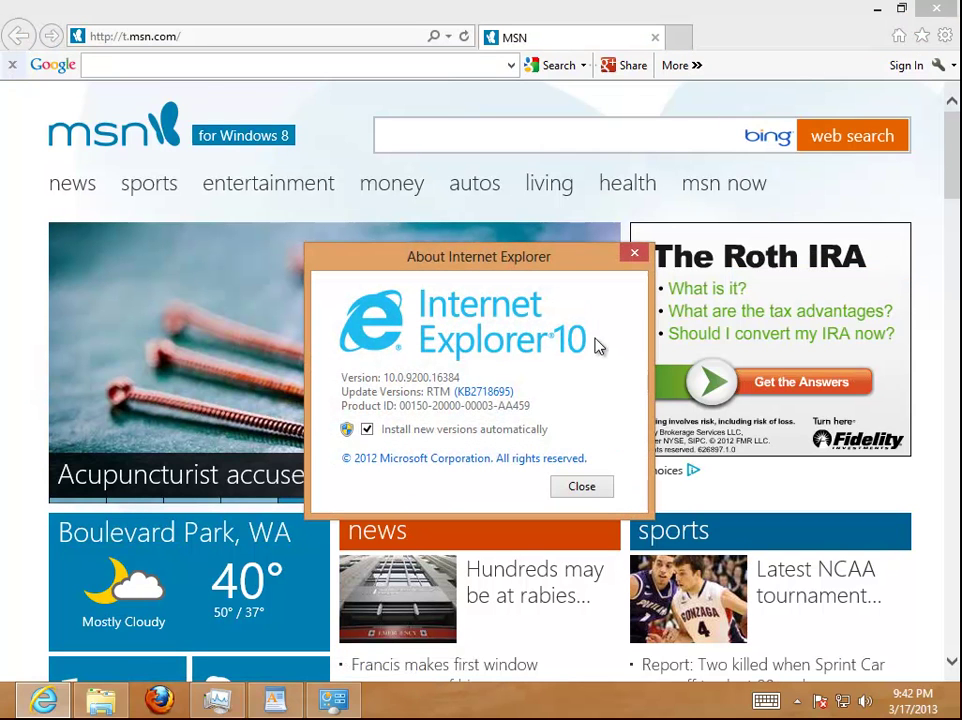
click(578, 486)
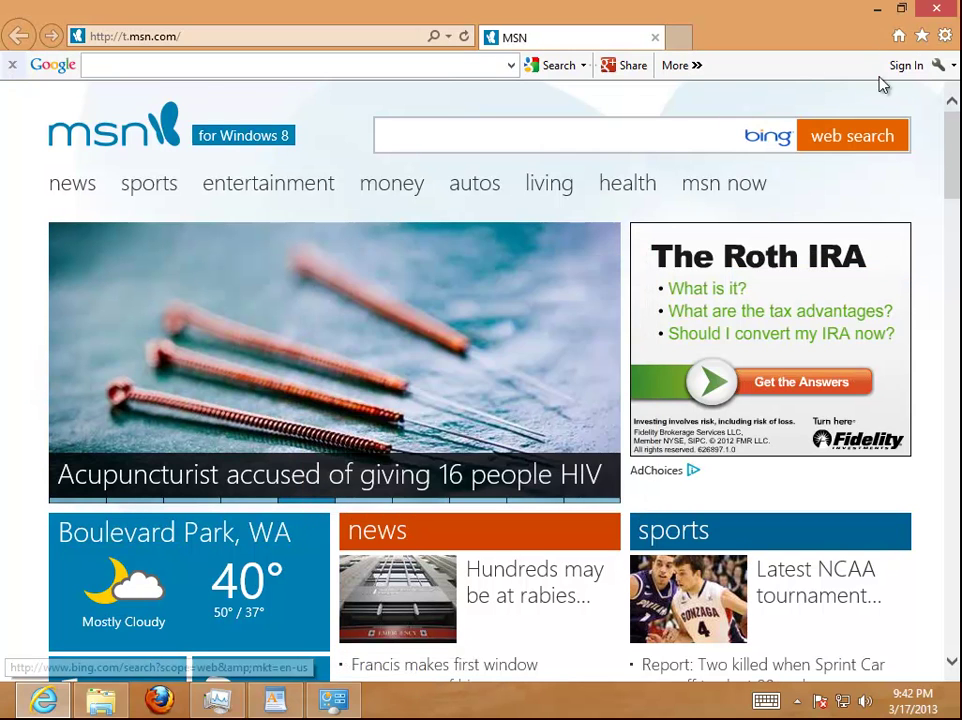
Step: Open the browser's Internet options and highlight the home page address
click(947, 37)
click(856, 259)
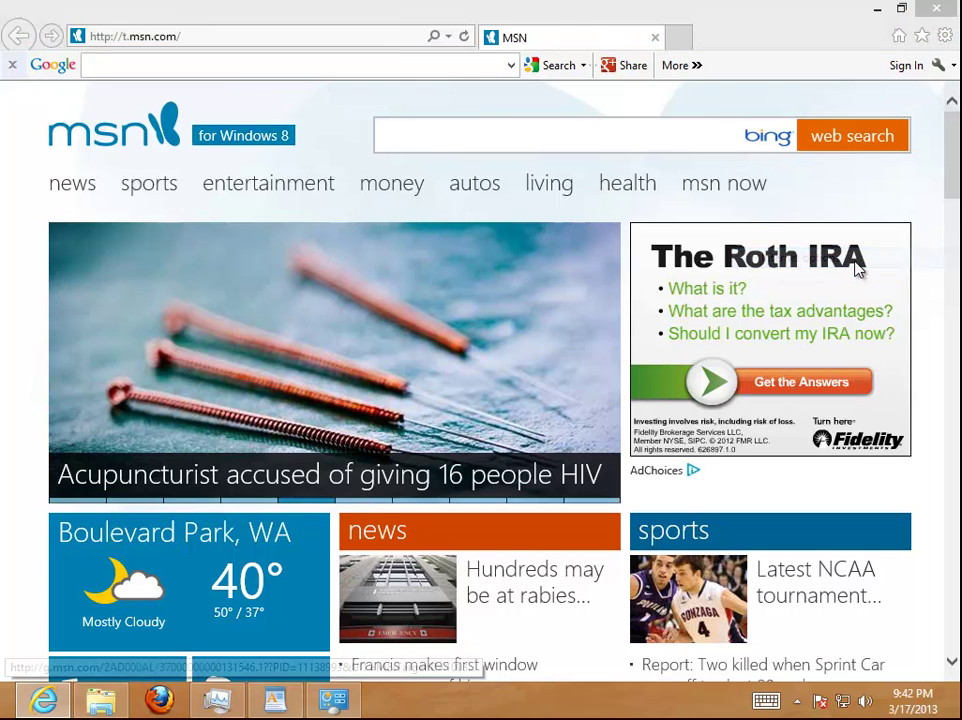
drag(255, 133, 22, 122)
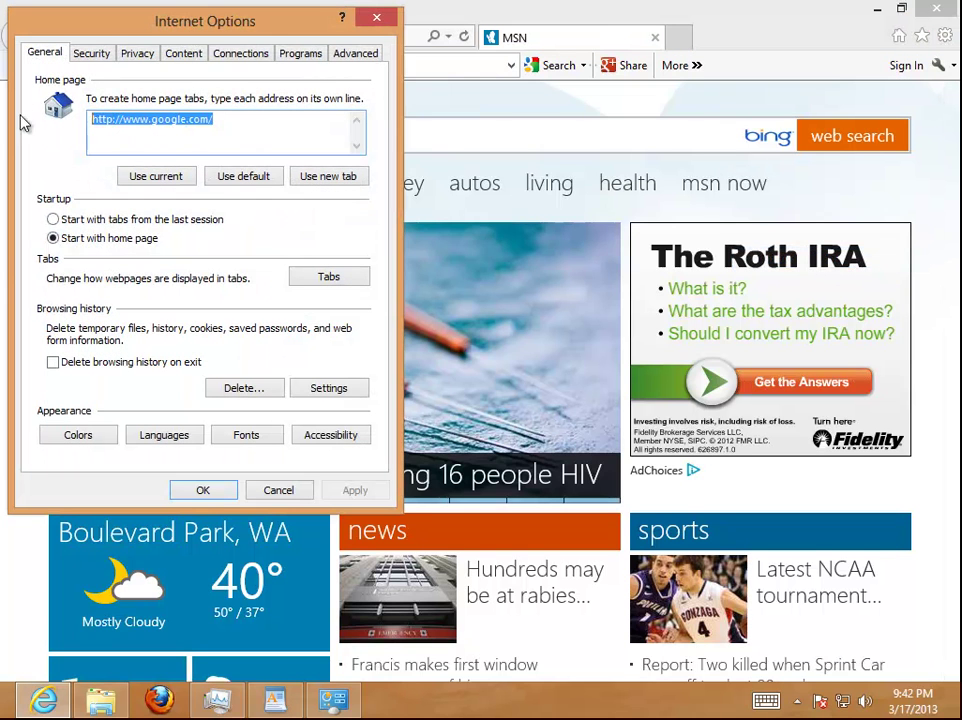
Step: Inspect the Google Toolbar add-on and the Google search provider in Manage Add-ons, and close the Internet options without changes
click(300, 54)
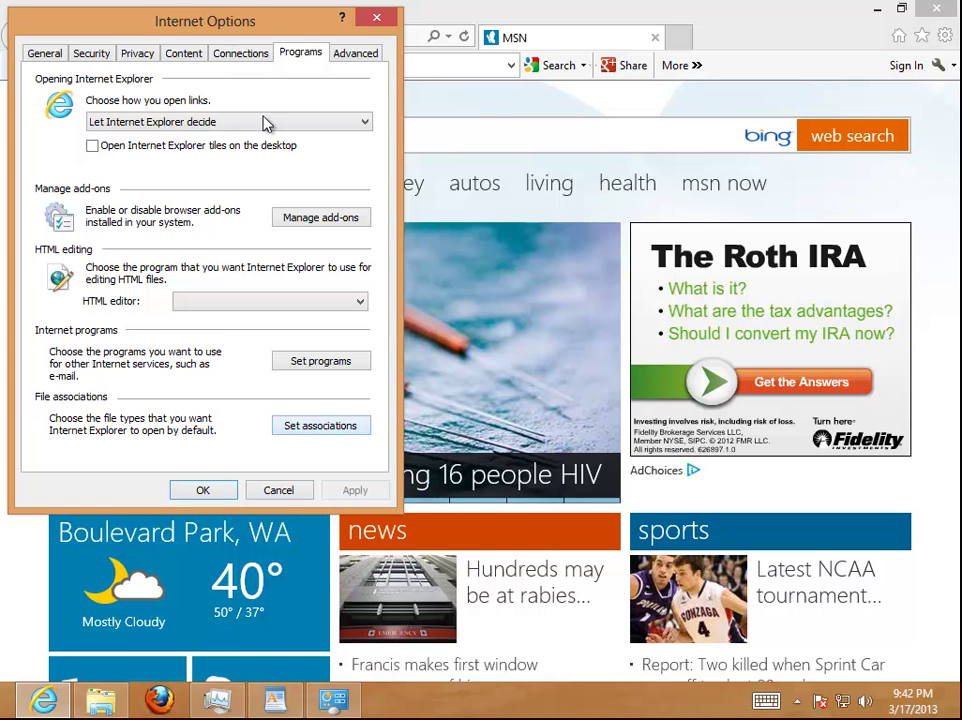
click(316, 224)
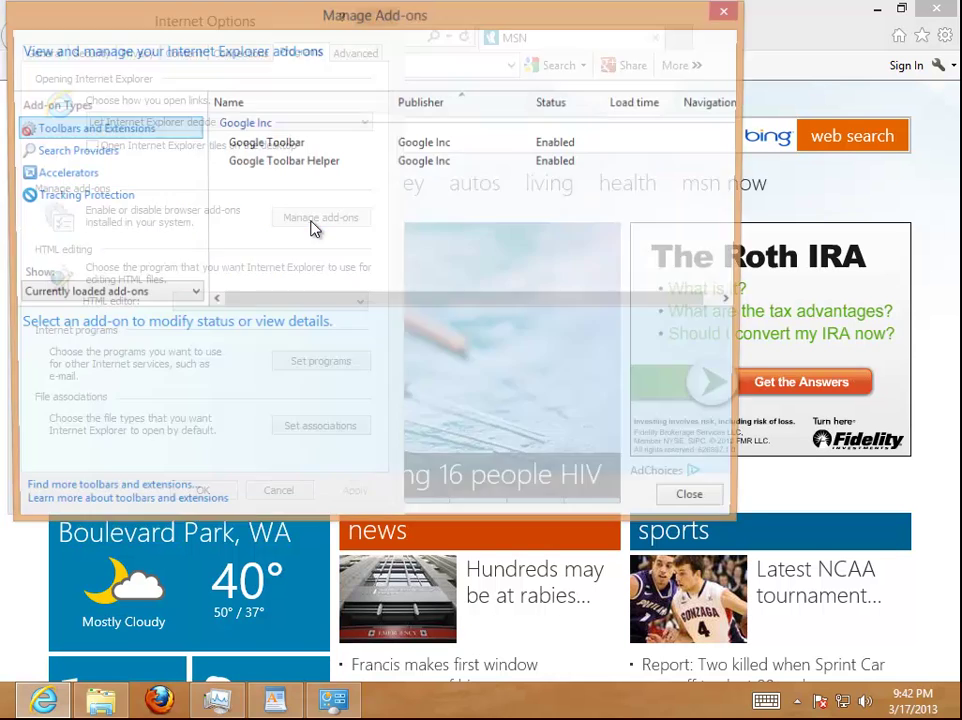
click(281, 161)
click(236, 143)
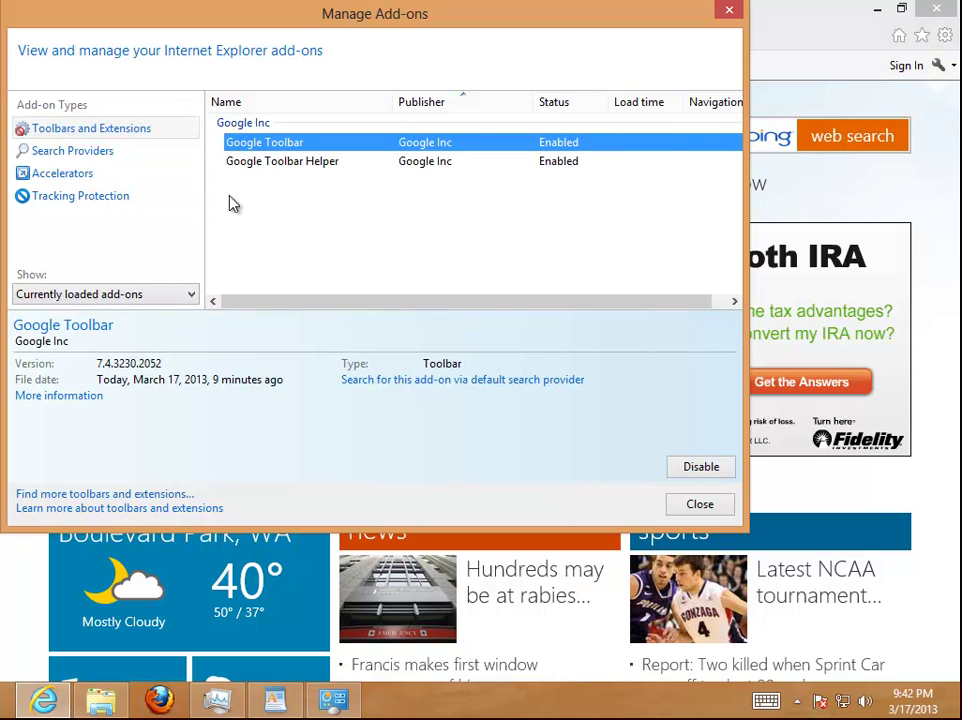
click(112, 153)
click(250, 145)
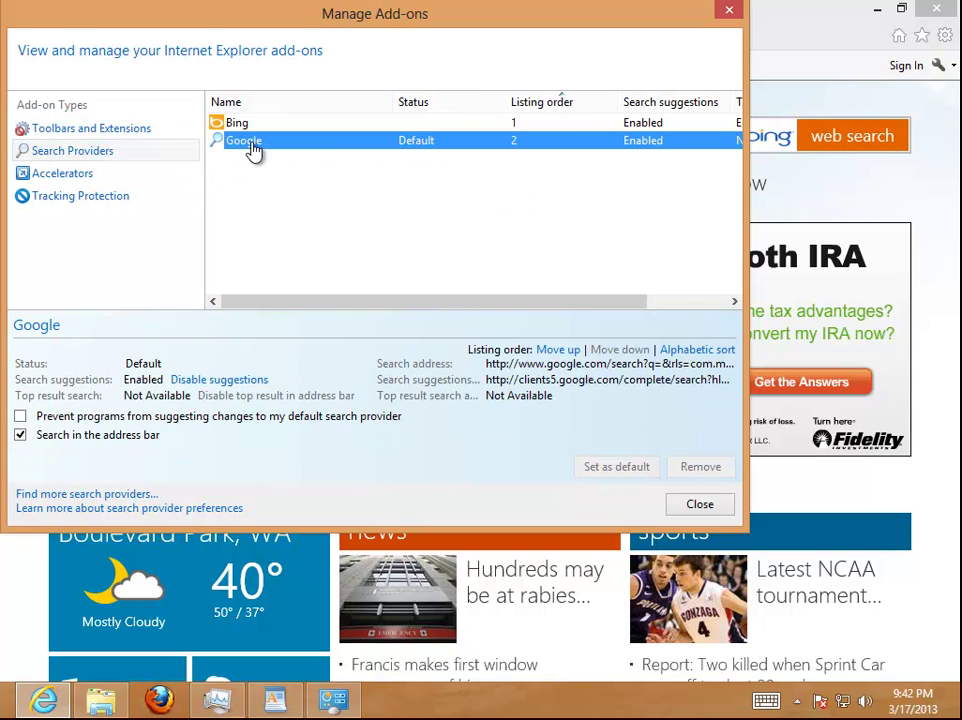
click(690, 503)
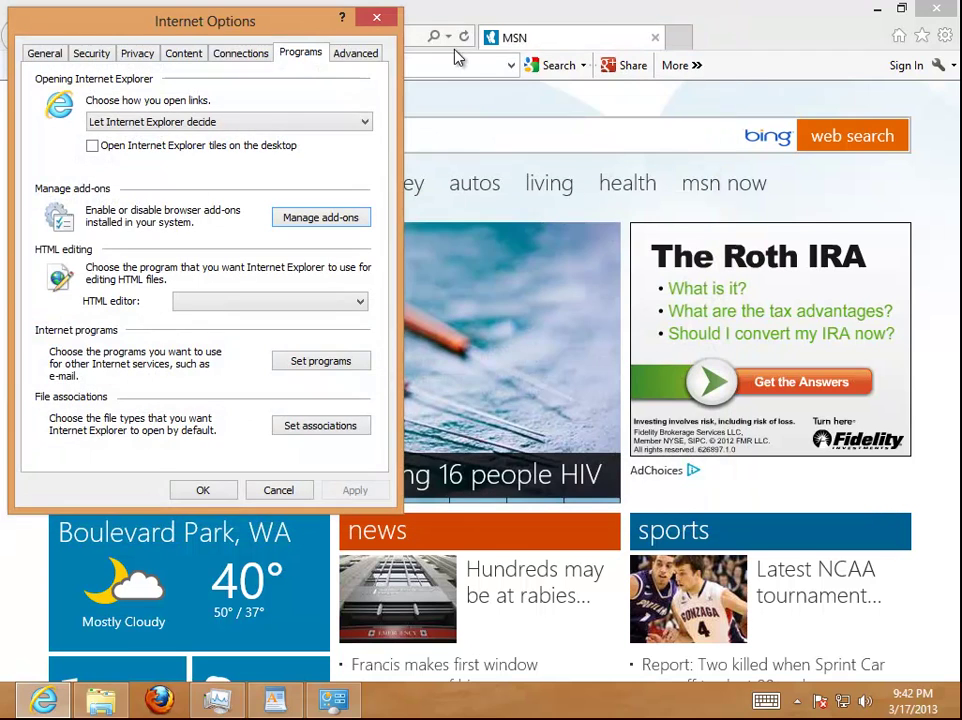
click(376, 17)
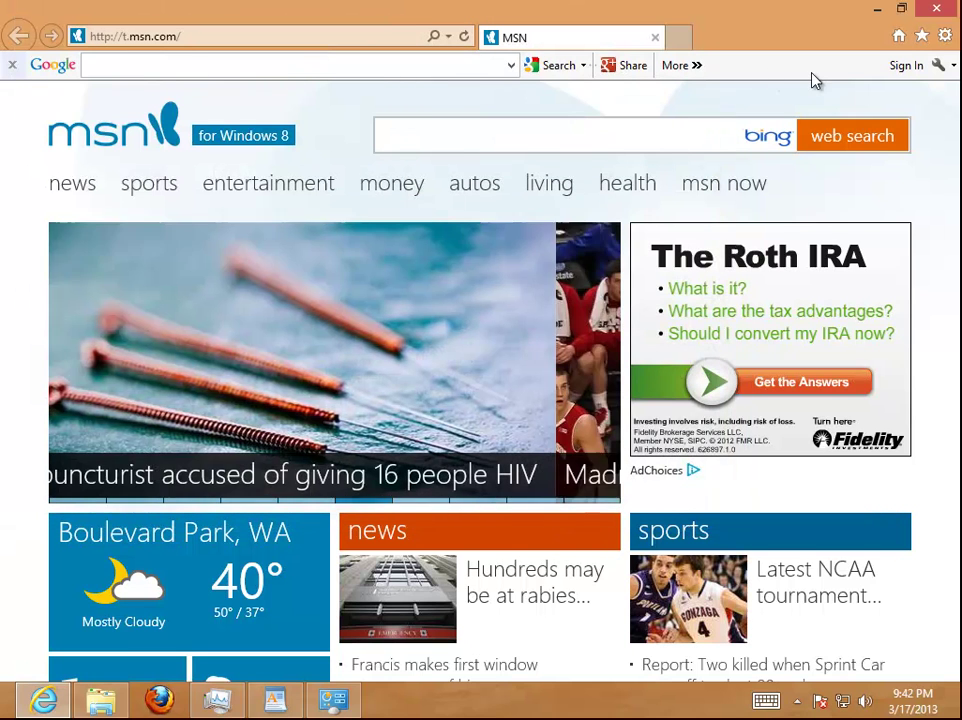
Step: Leave Internet Explorer minimized without using the Google Toolbar's options, and refresh the desktop
right_click(814, 74)
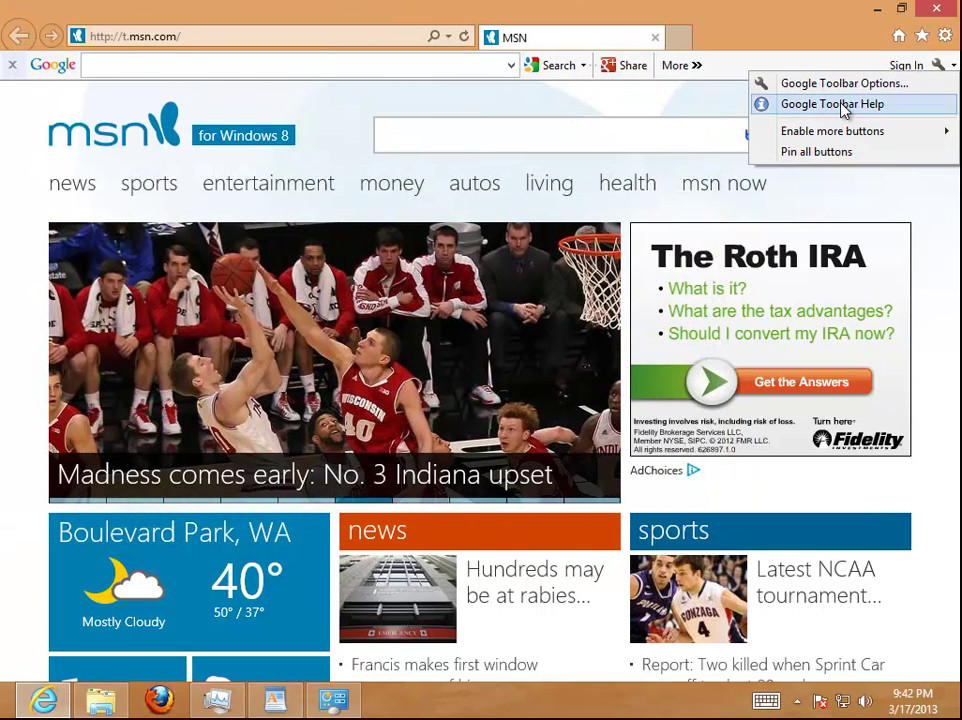
click(877, 9)
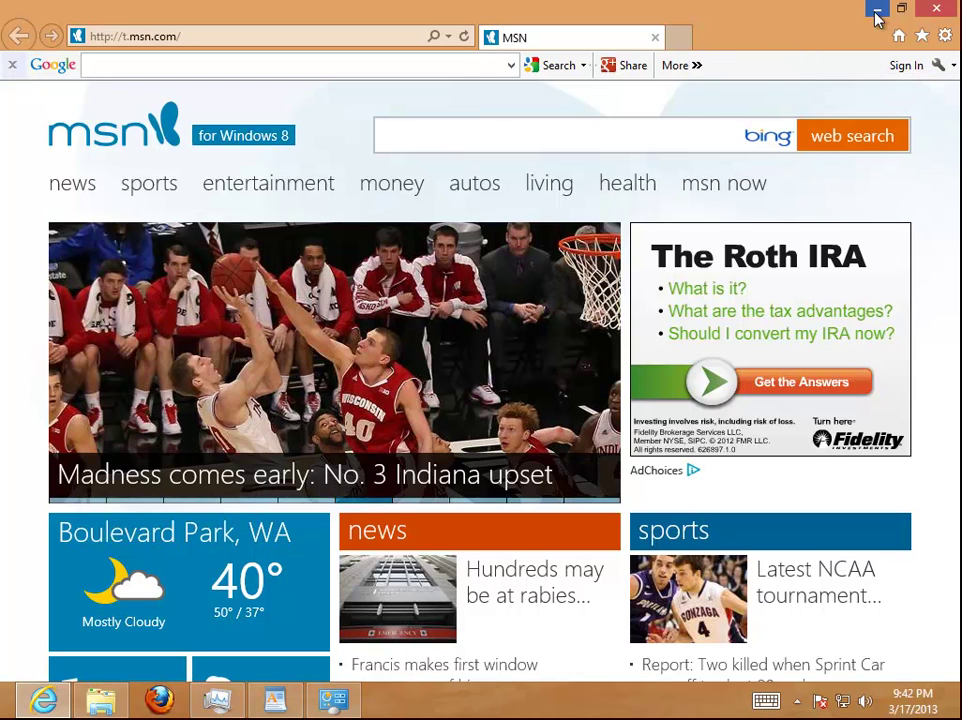
click(877, 9)
right_click(560, 268)
click(544, 314)
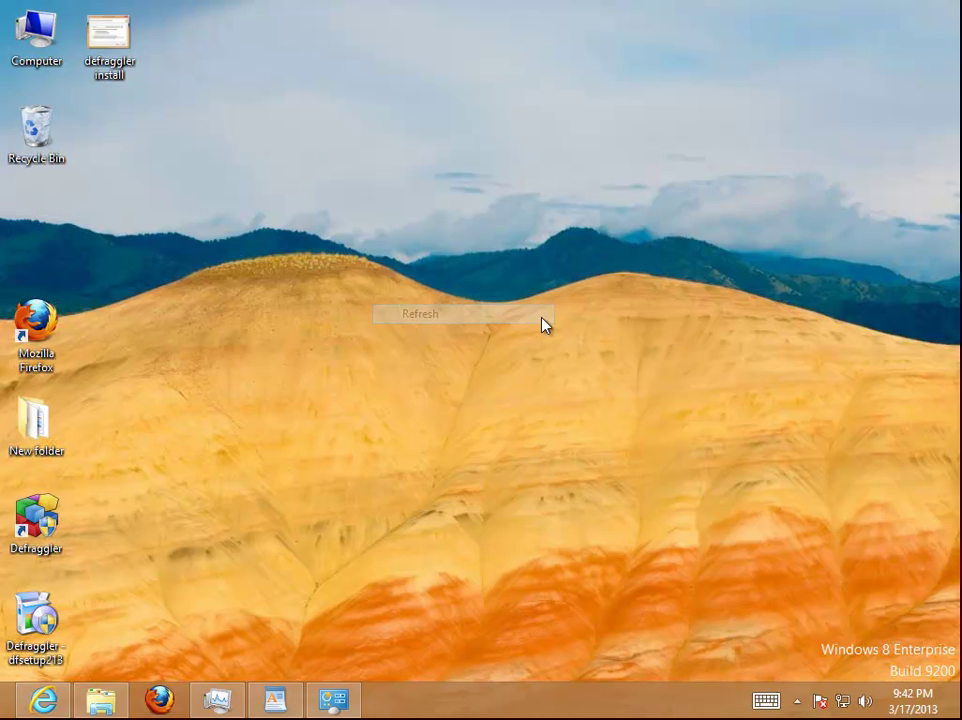
Step: Highlight instruction 3 about launching the built-in uninstaller in the uninstall guide, and minimize it
click(275, 700)
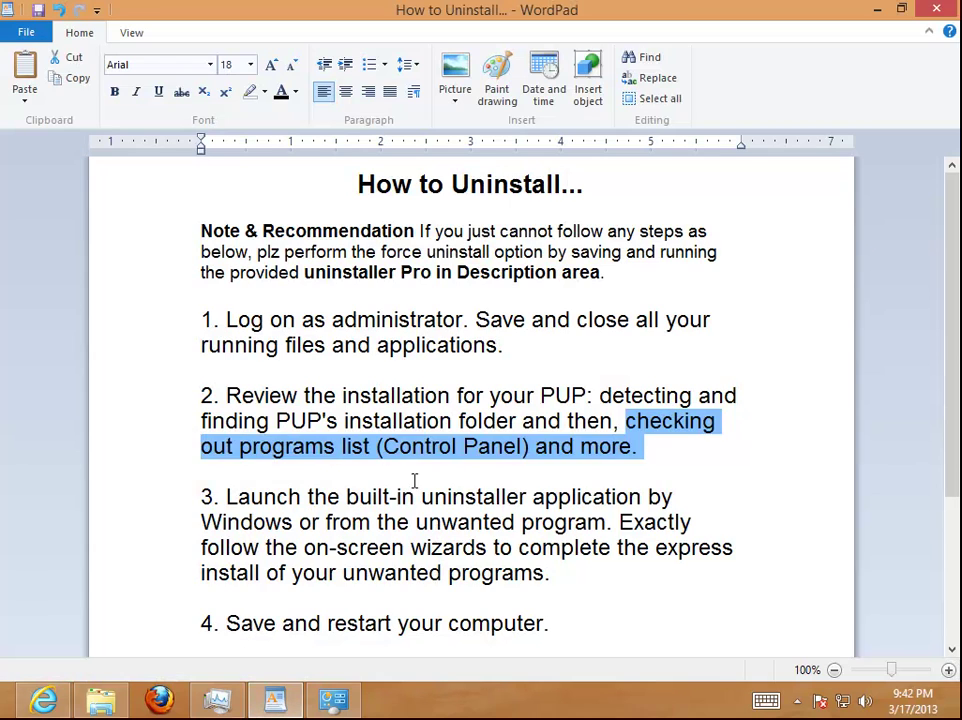
click(414, 478)
drag(580, 565, 208, 483)
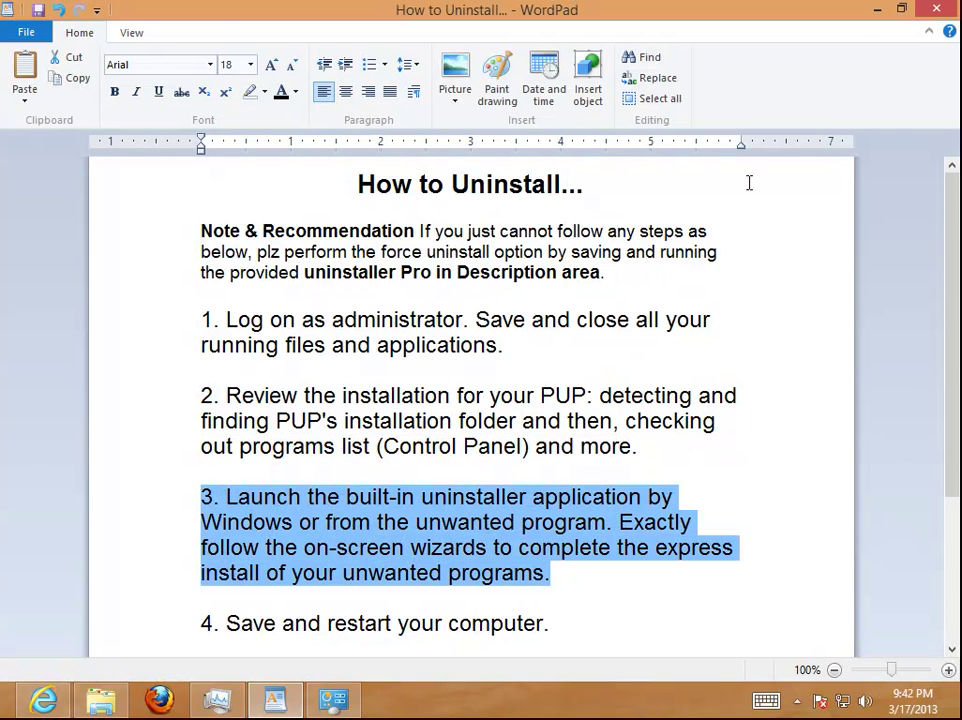
click(877, 10)
Step: Uninstall Defraggler v2.13 through Programs and Features, and finish its wizard with the Reboot now option
key(alt+Tab)
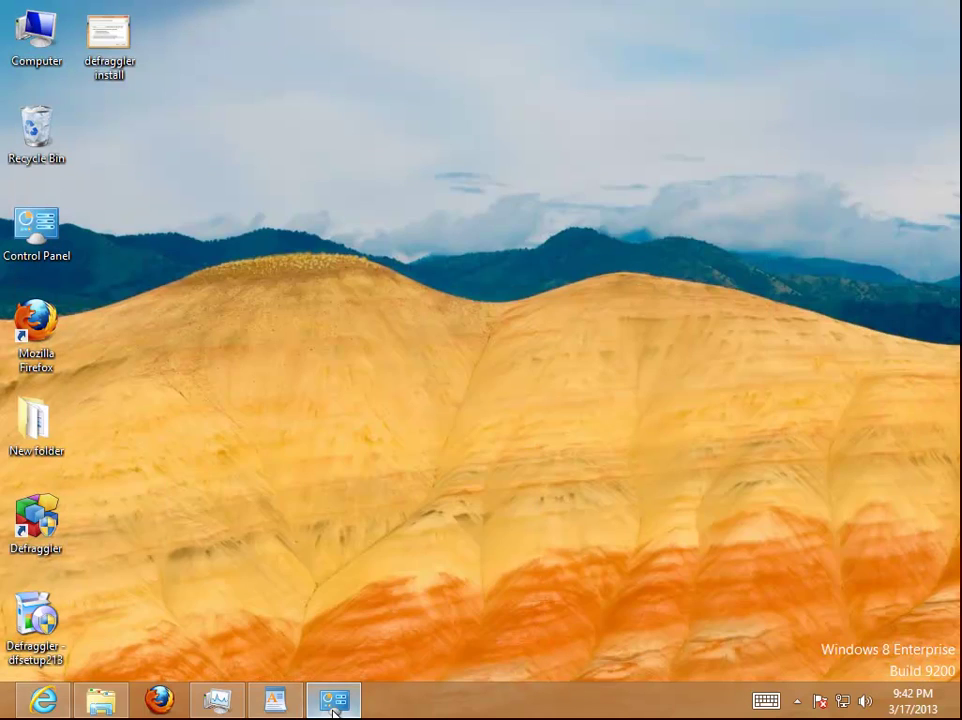
click(413, 301)
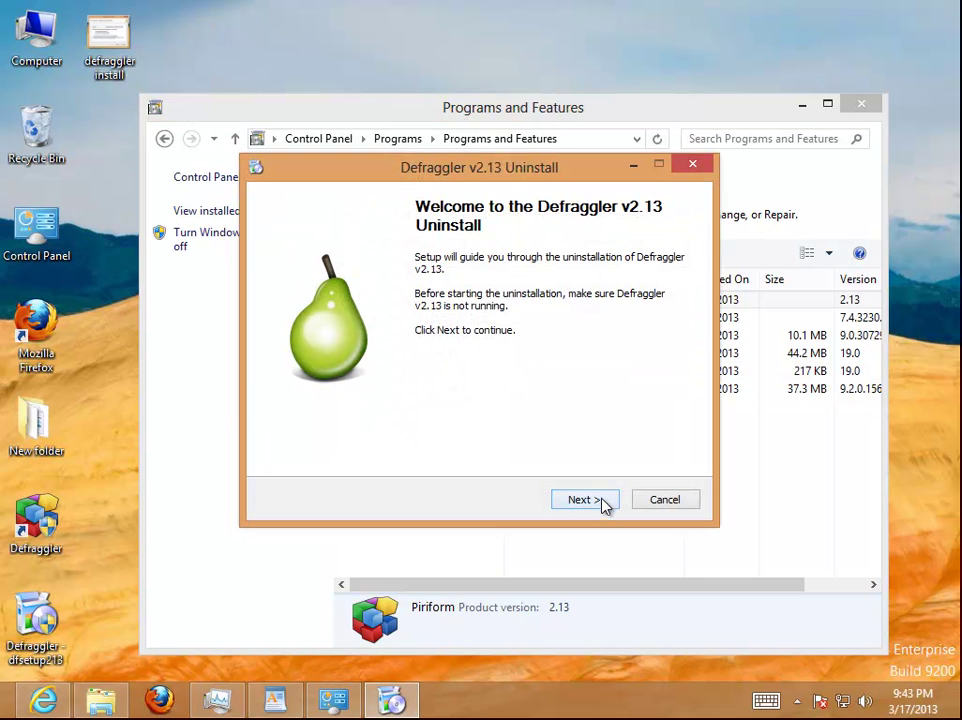
click(602, 499)
double_click(476, 321)
right_click(476, 321)
click(439, 384)
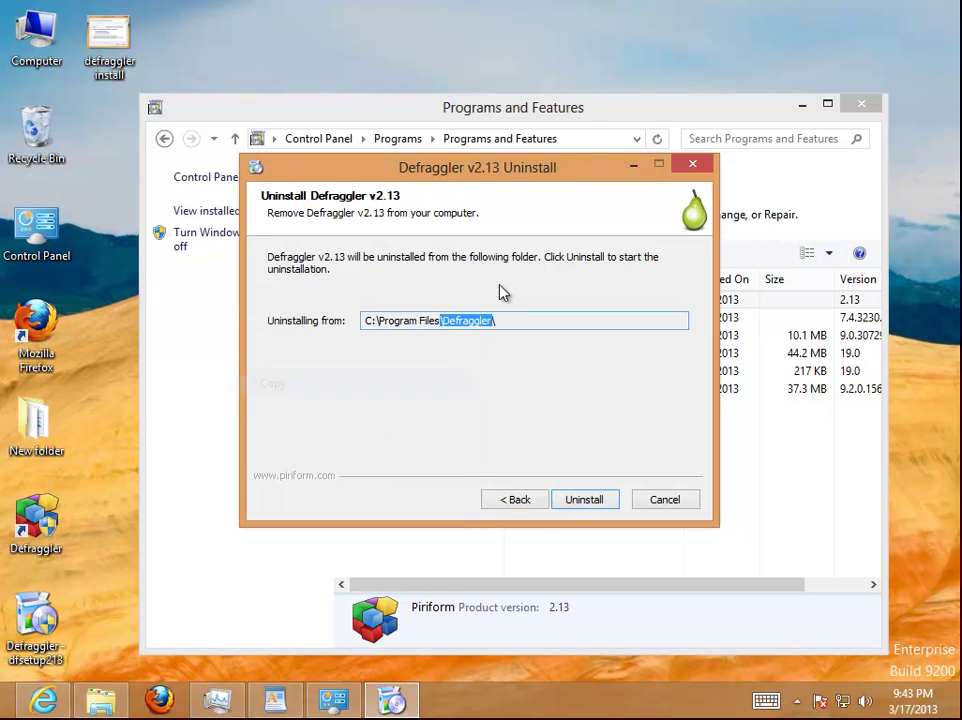
click(588, 503)
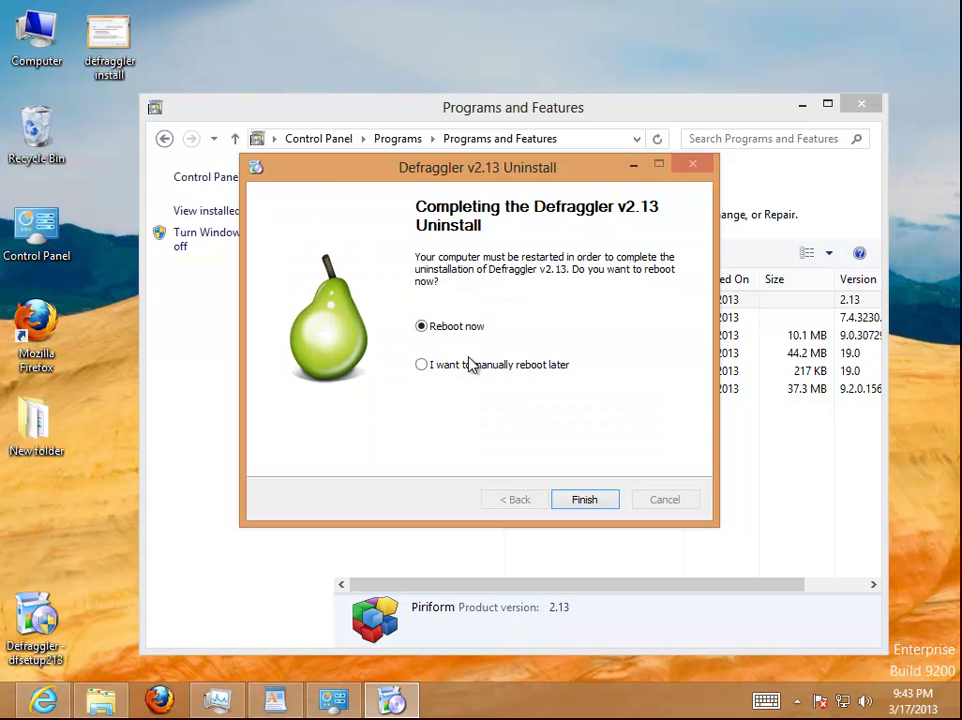
click(580, 501)
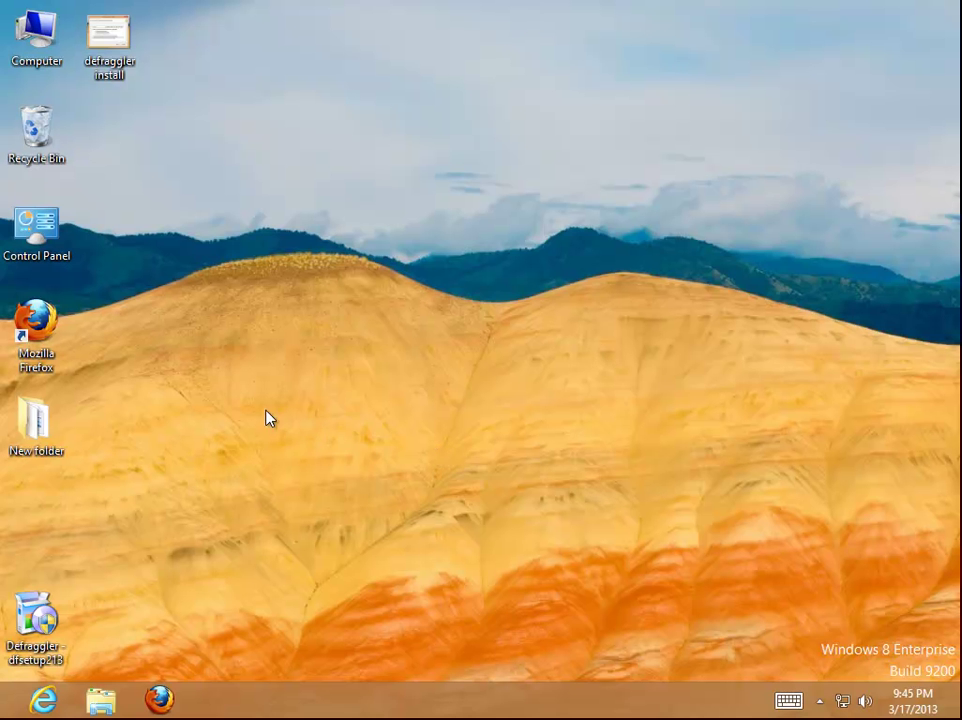
Step: Reopen the installed programs list from Control Panel and uninstall Google Toolbar for Internet Explorer
double_click(36, 228)
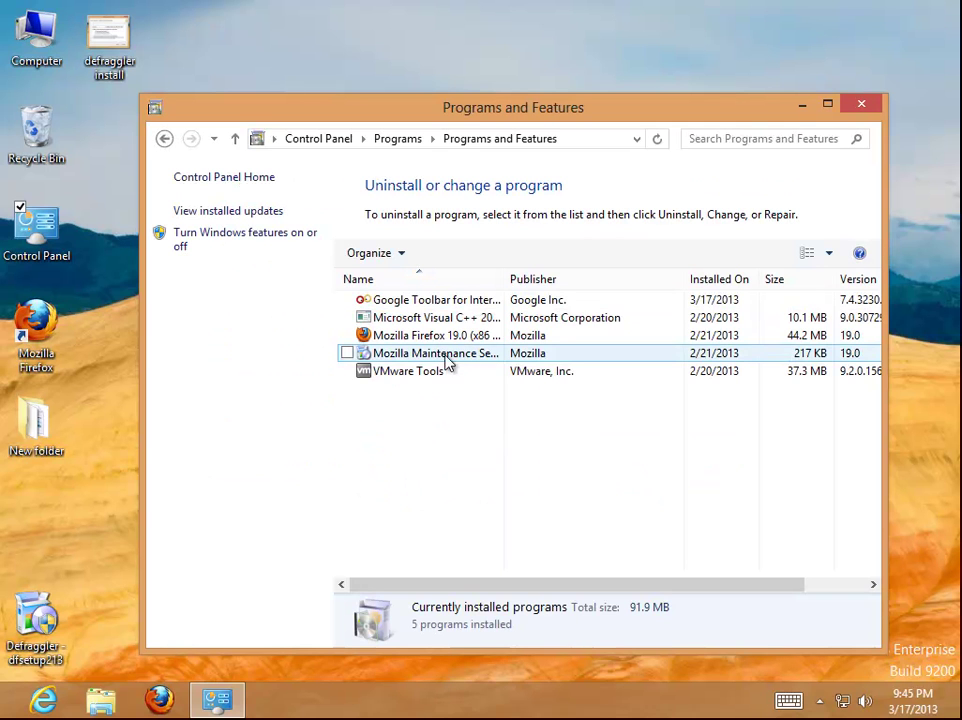
click(423, 301)
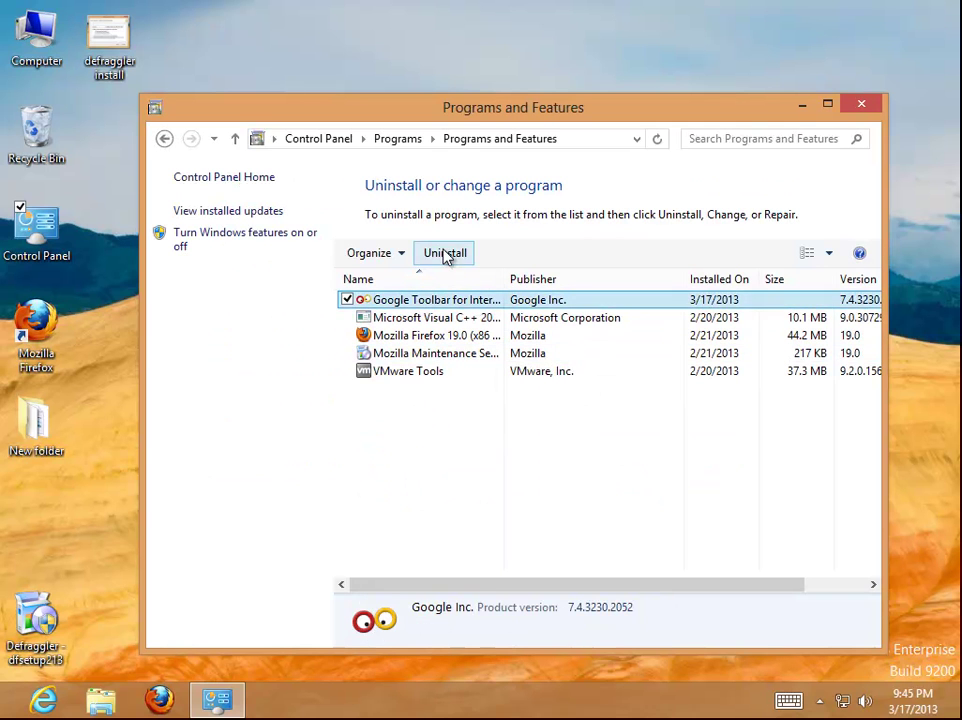
click(444, 254)
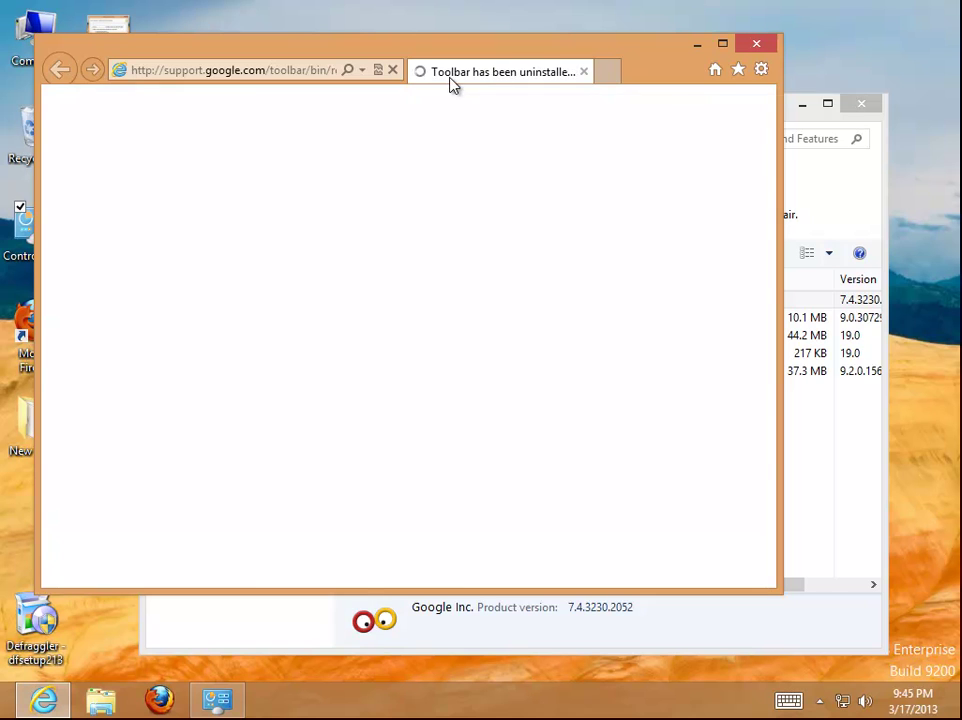
Step: Review the Google Toolbar uninstall page and its survey, and check Internet Explorer's version information
drag(540, 288, 255, 290)
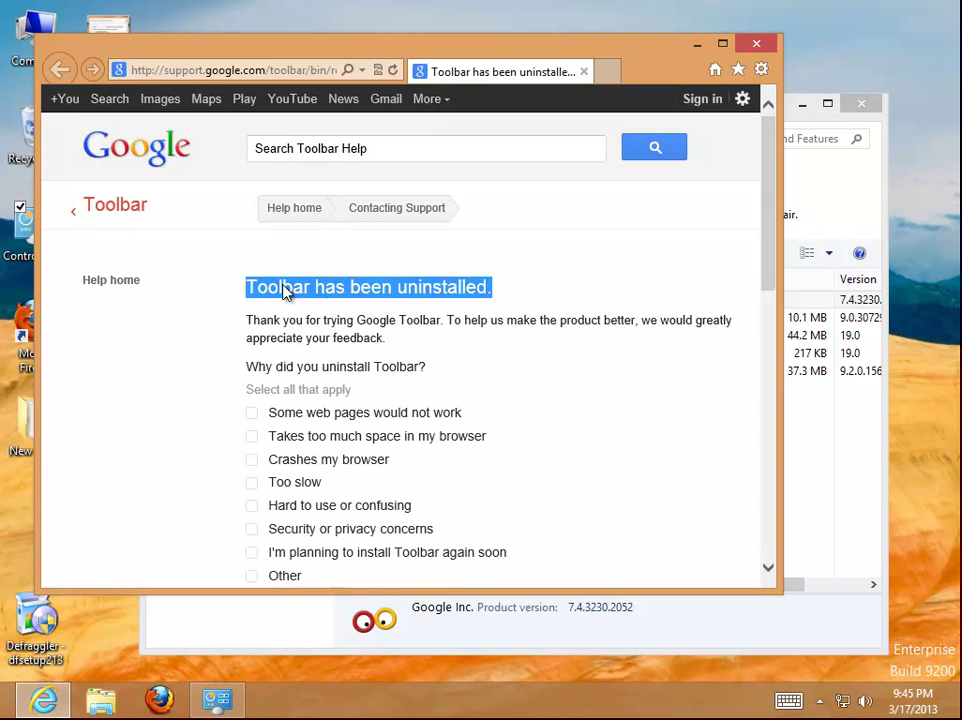
scroll(365, 490, down, 7)
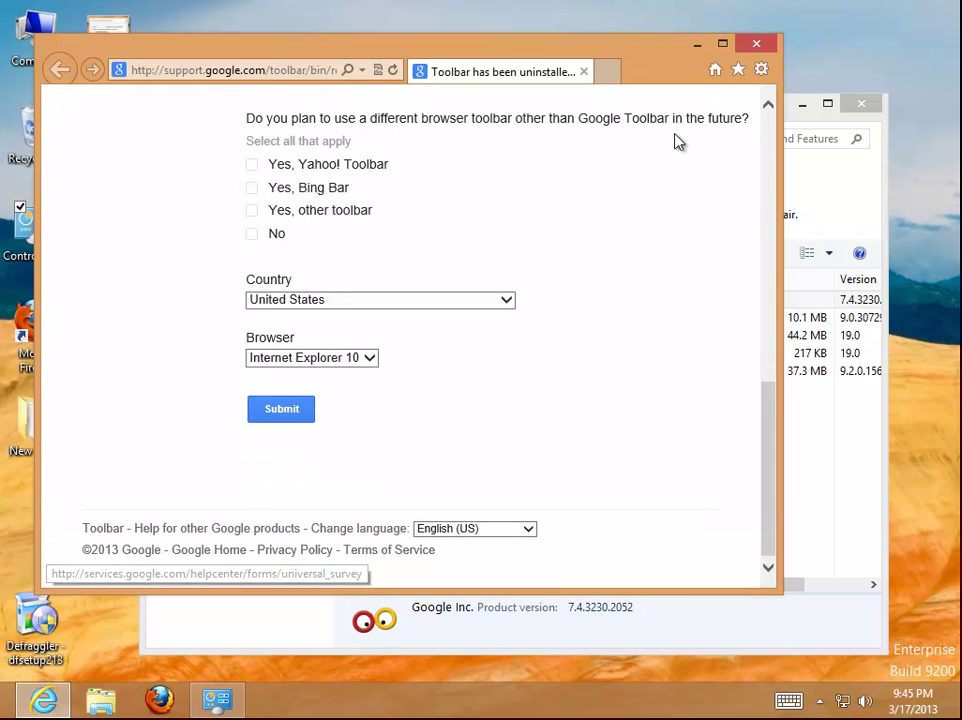
click(759, 74)
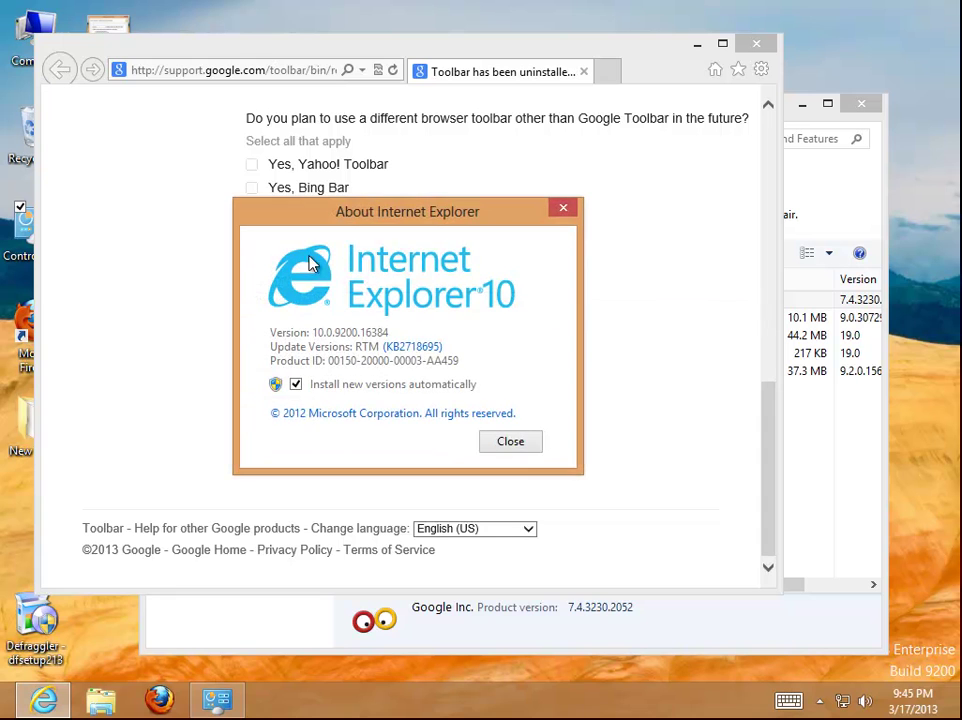
click(513, 443)
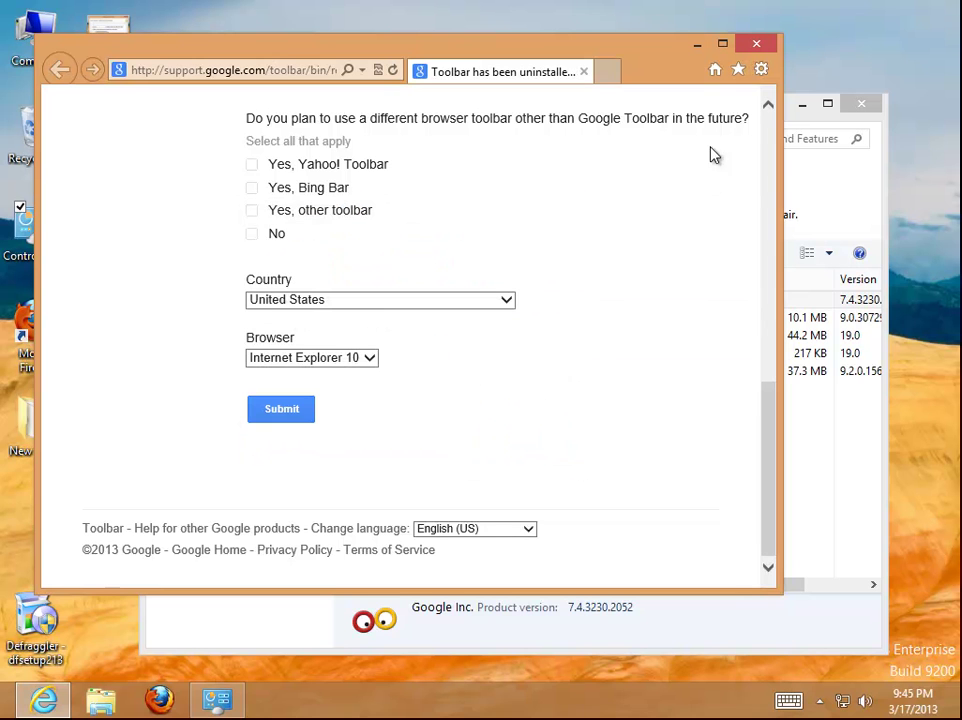
Step: Check the home page address in Internet options, close them without changes, and minimize the open windows
click(762, 71)
click(699, 295)
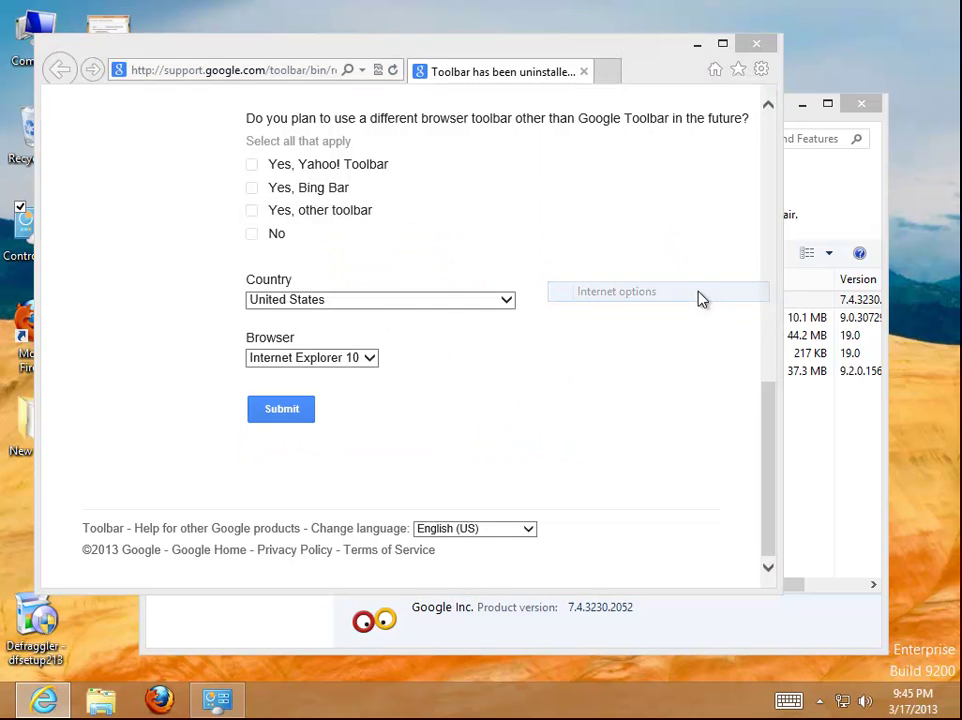
click(286, 164)
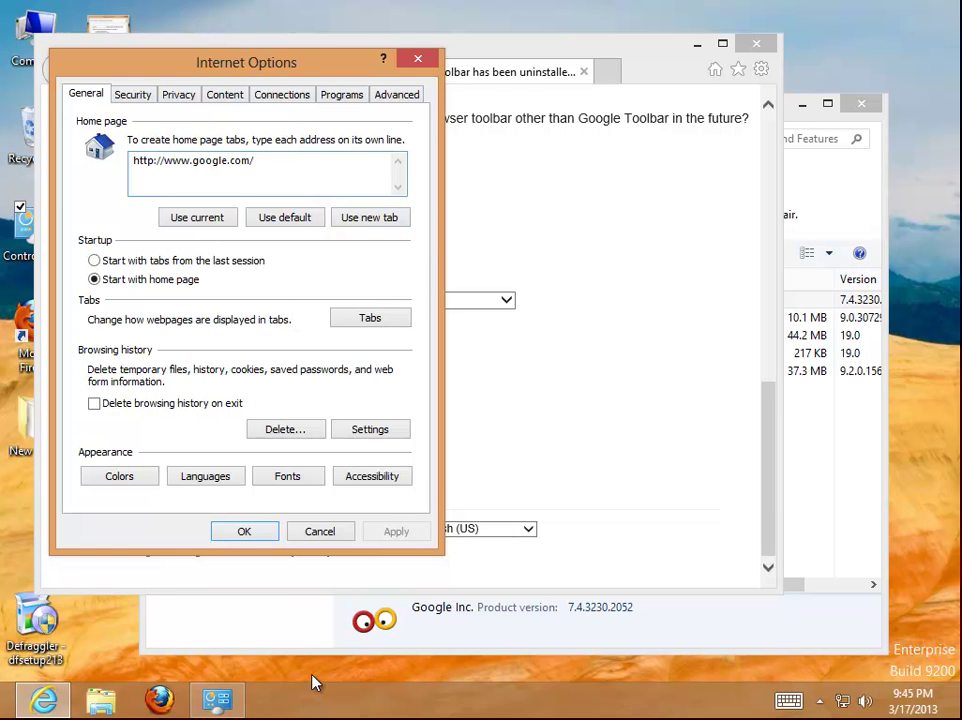
click(418, 60)
click(698, 45)
click(803, 103)
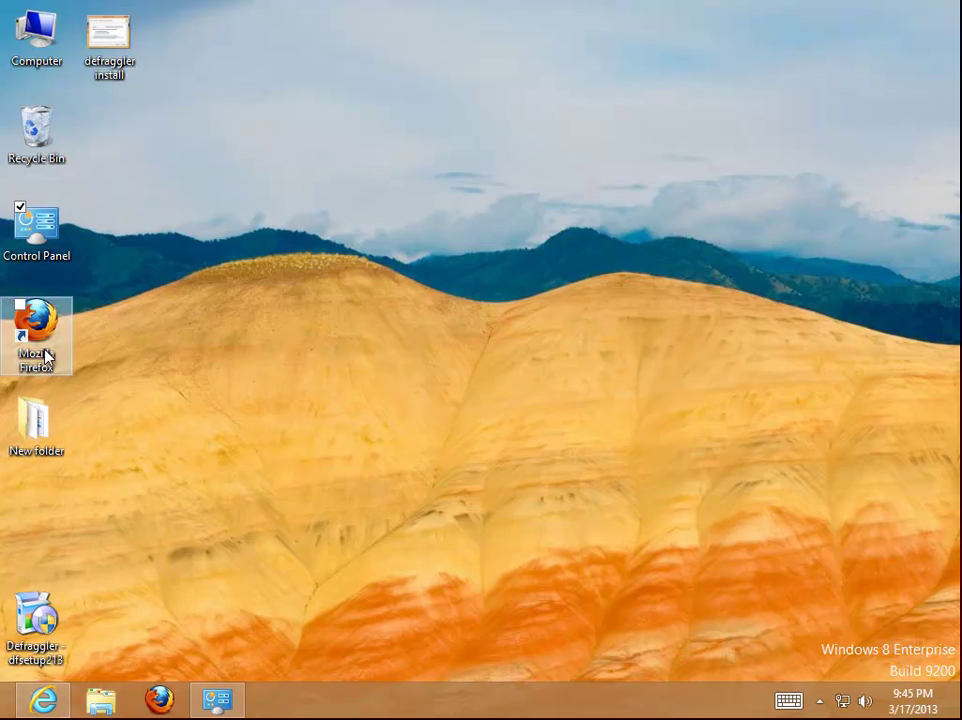
Step: Search the whole computer for "defraggler" in File Explorer and minimize the search window while it runs
click(27, 30)
double_click(27, 30)
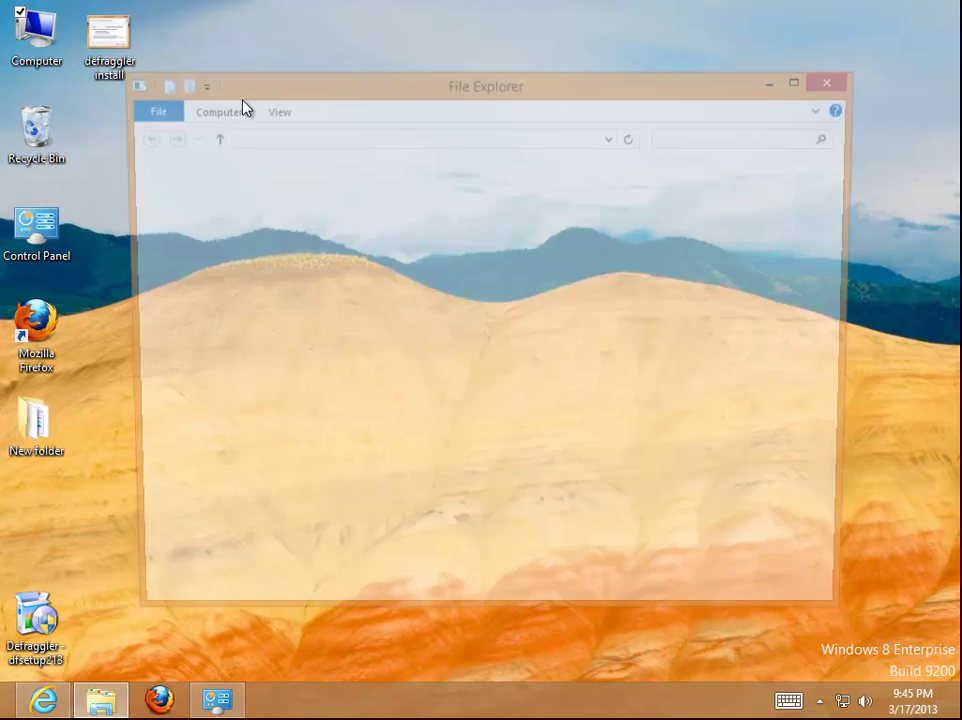
right_click(686, 142)
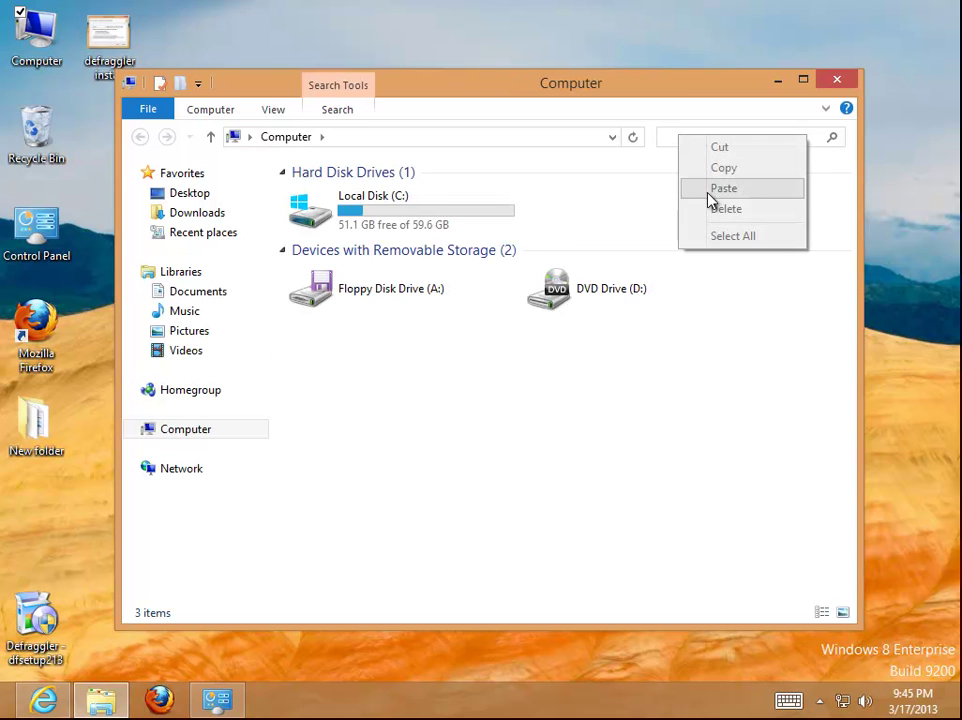
click(678, 133)
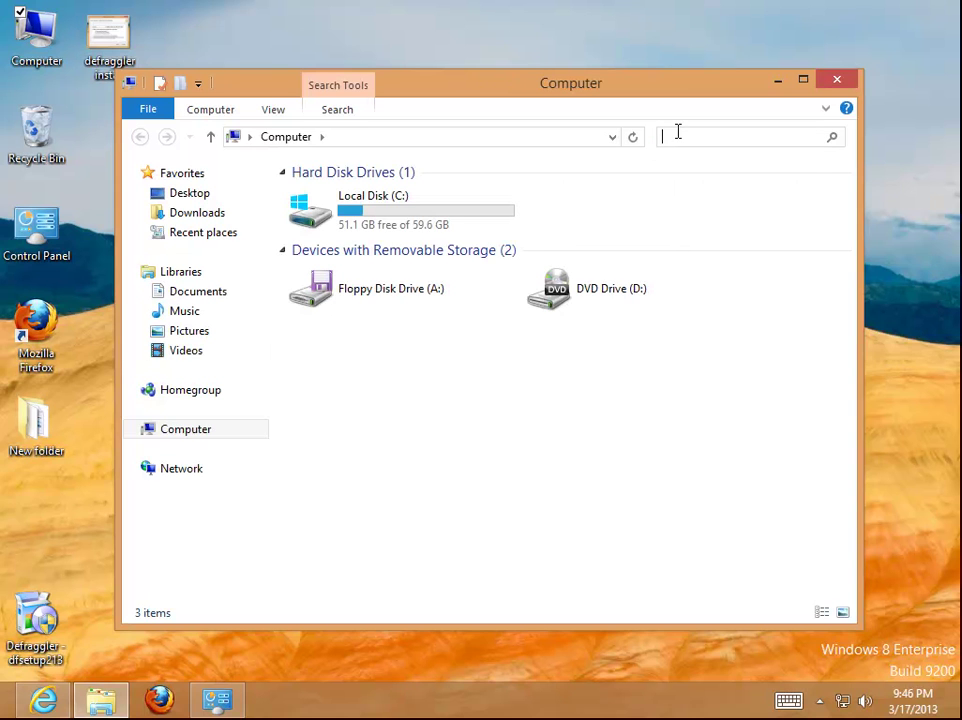
text(d)
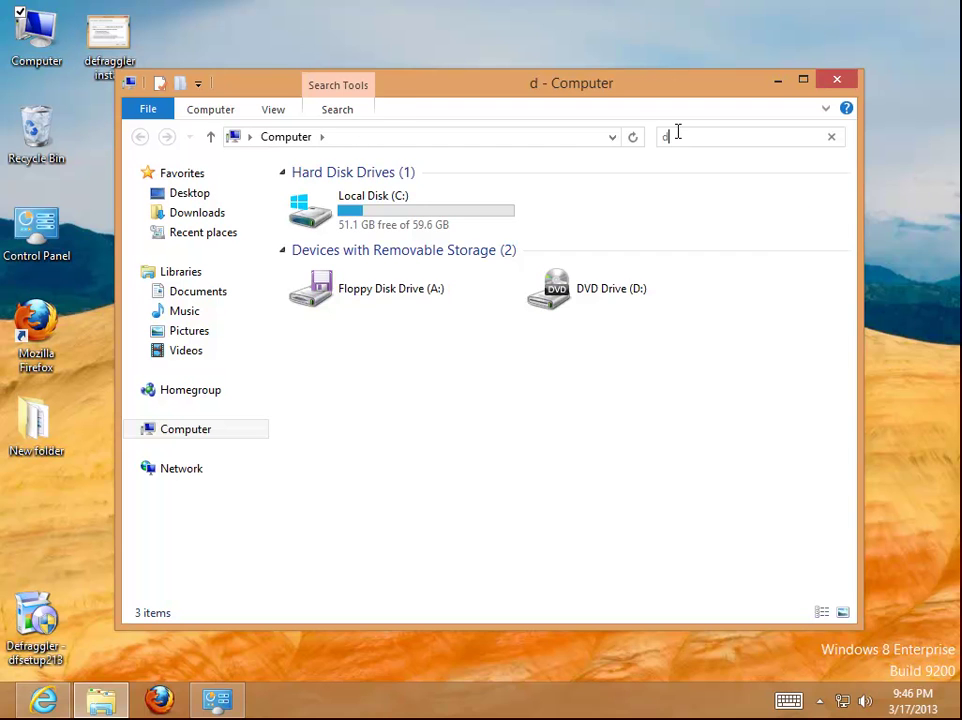
text(efraggler)
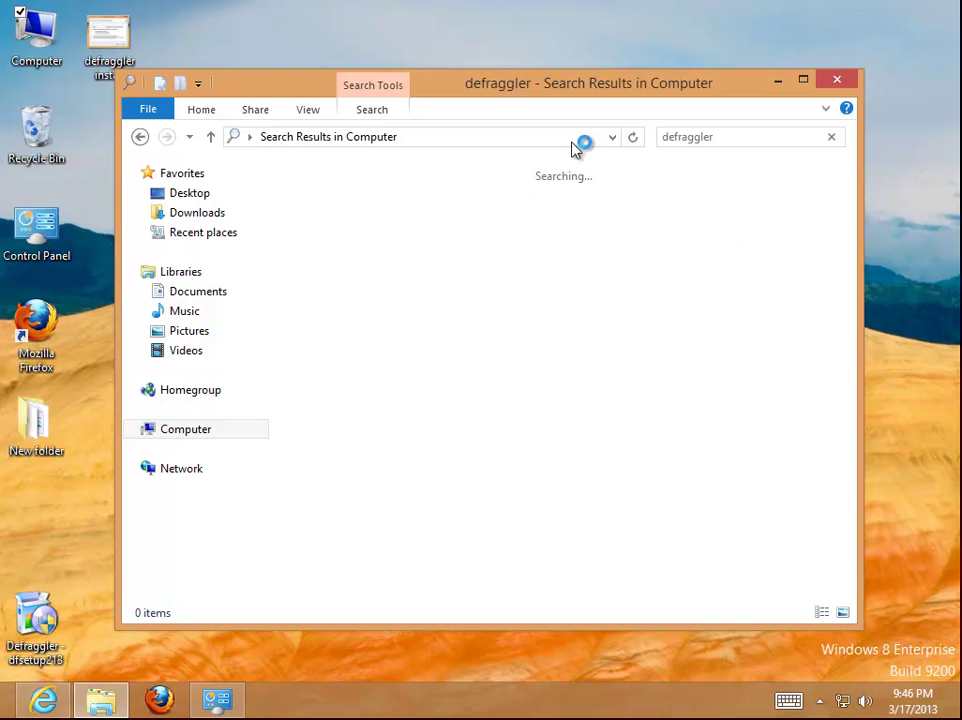
click(779, 82)
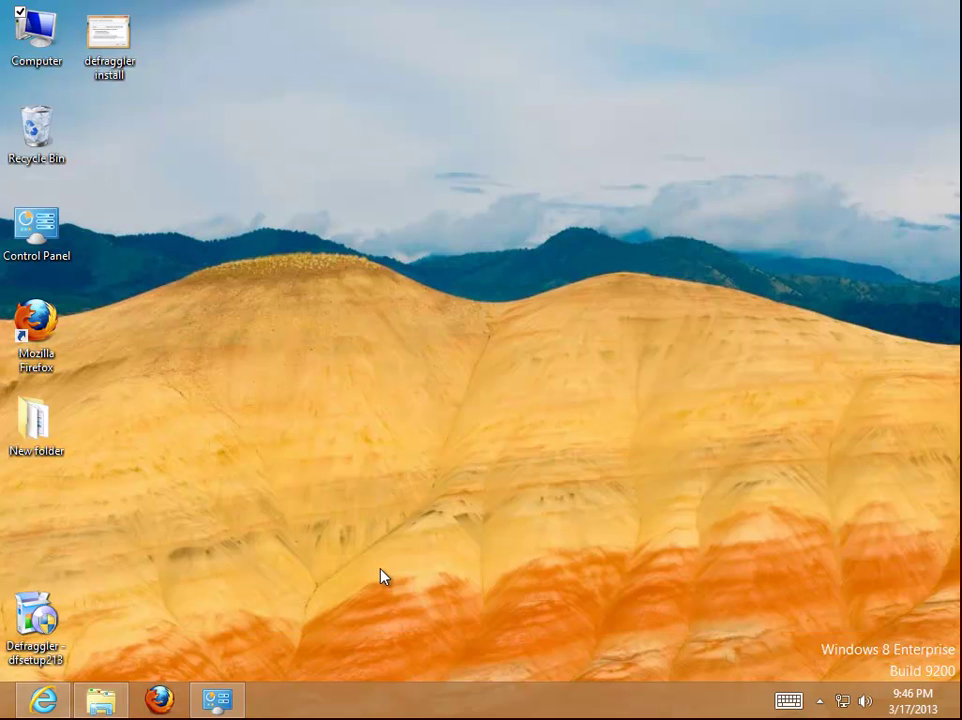
Step: Refresh the Programs and Features list to check the remaining installed programs, and minimize the window
click(217, 700)
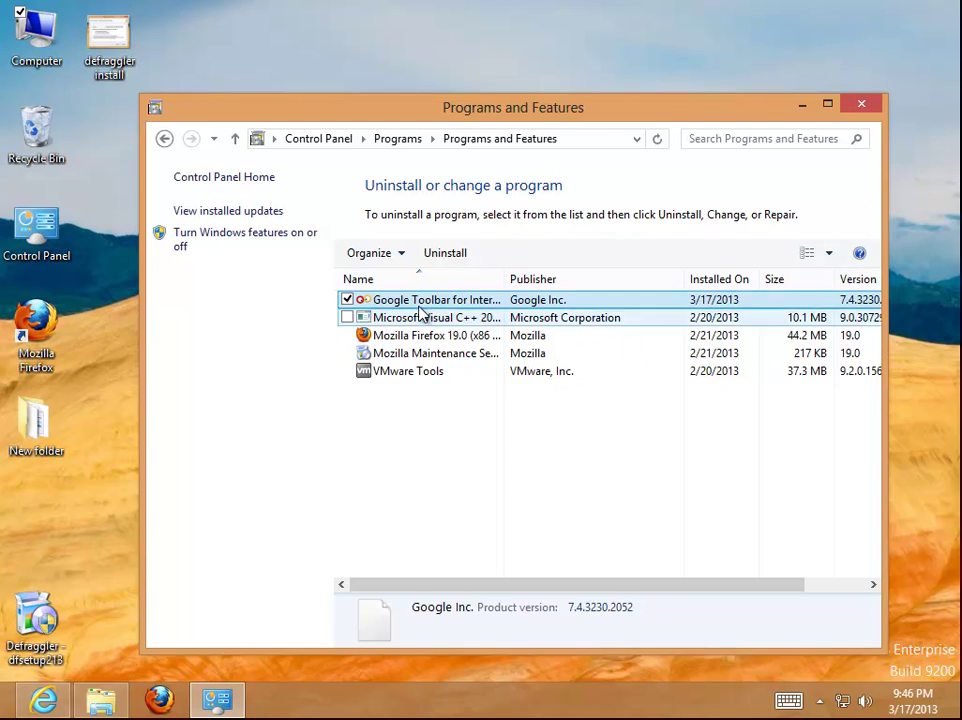
right_click(286, 408)
click(397, 481)
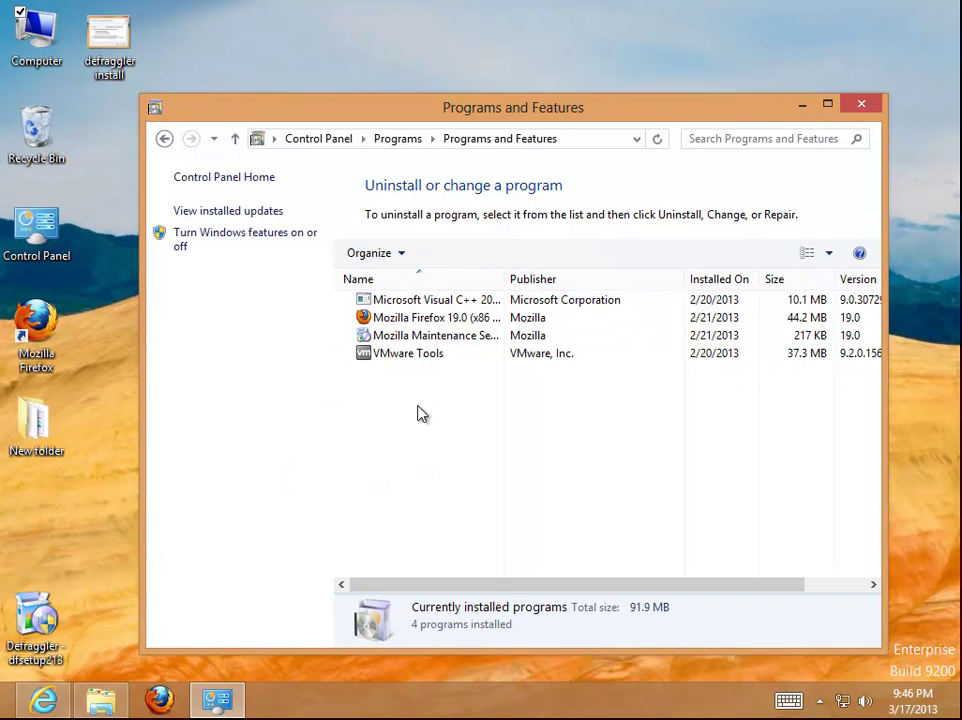
click(802, 104)
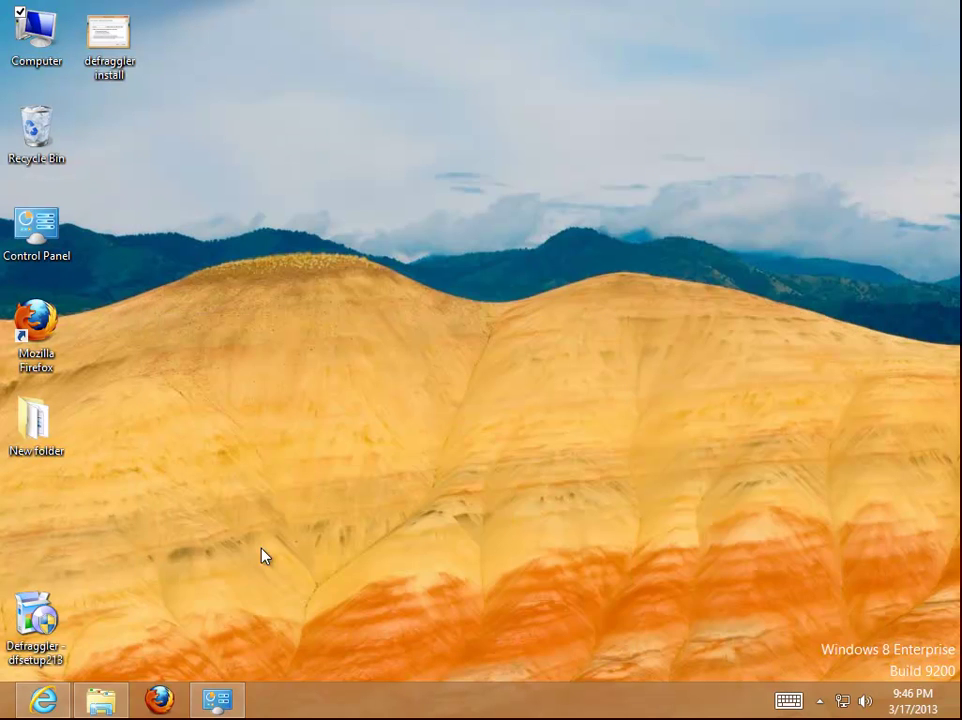
Step: Reset Internet Explorer's home page to its default address in Internet Options
click(57, 700)
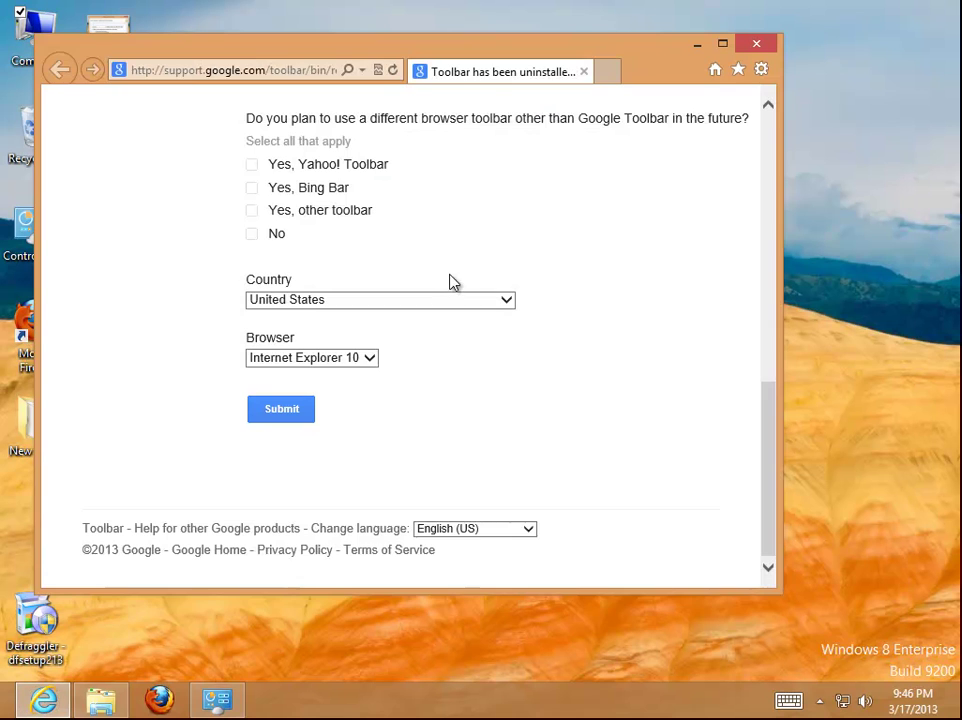
click(762, 70)
click(659, 302)
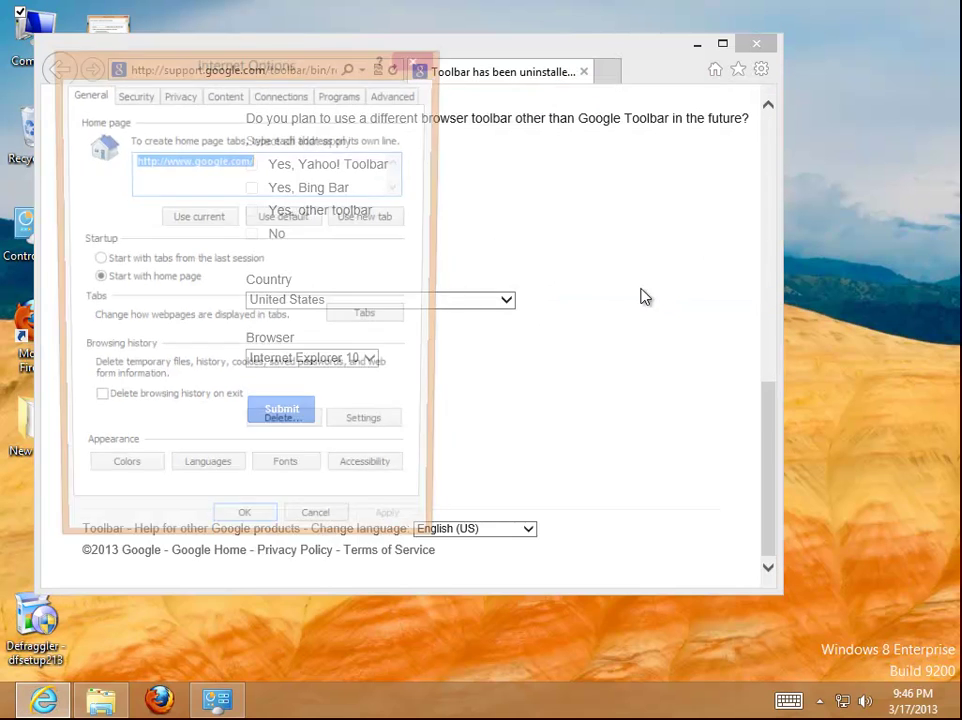
click(392, 221)
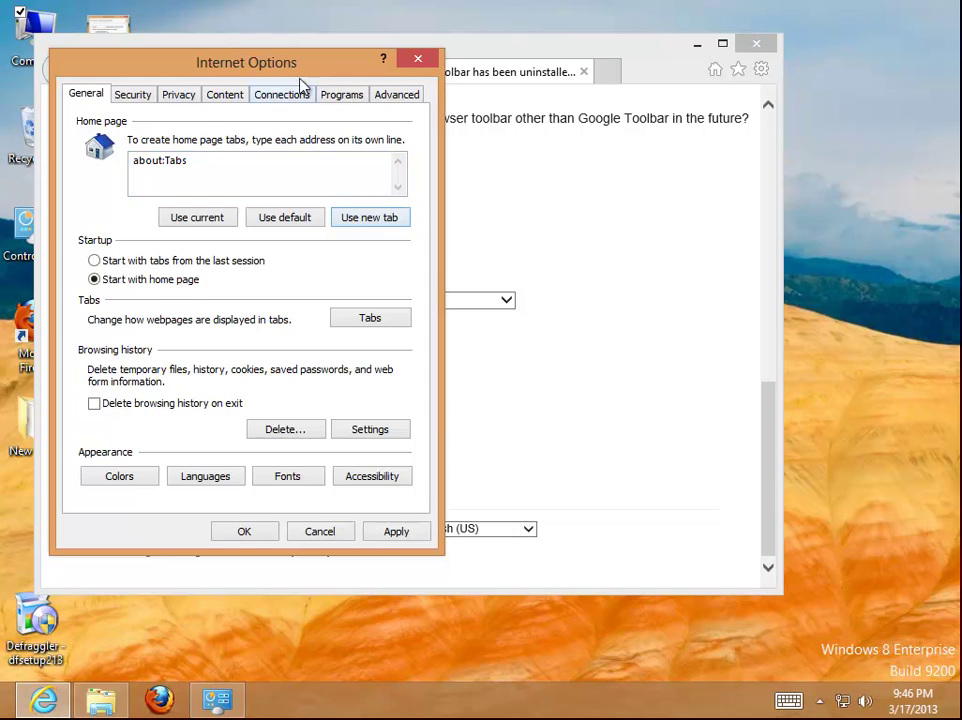
click(343, 95)
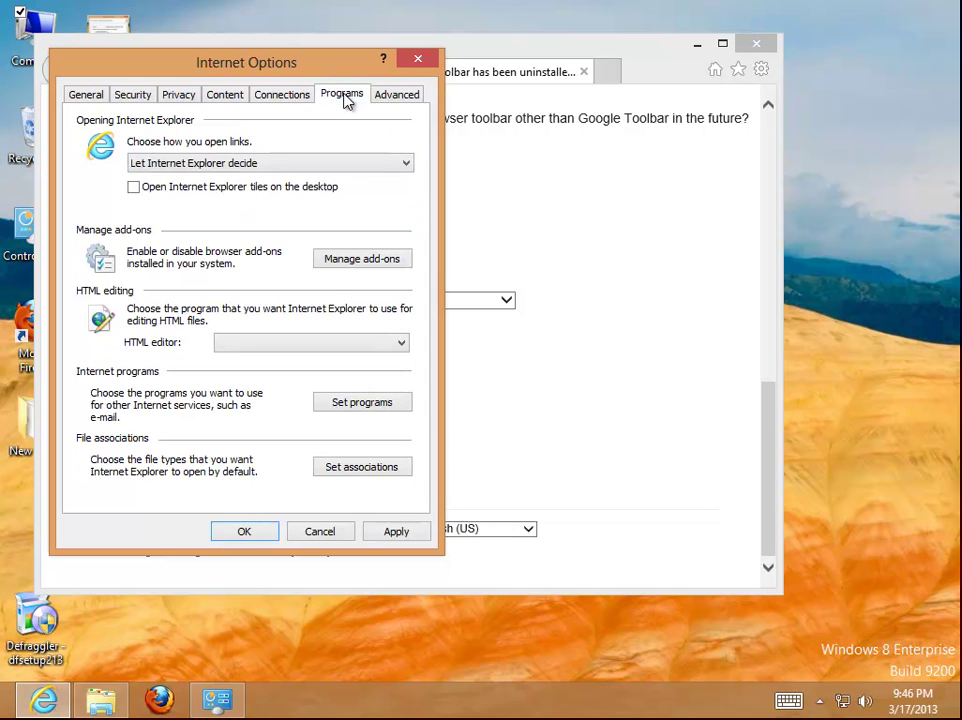
click(86, 94)
click(290, 220)
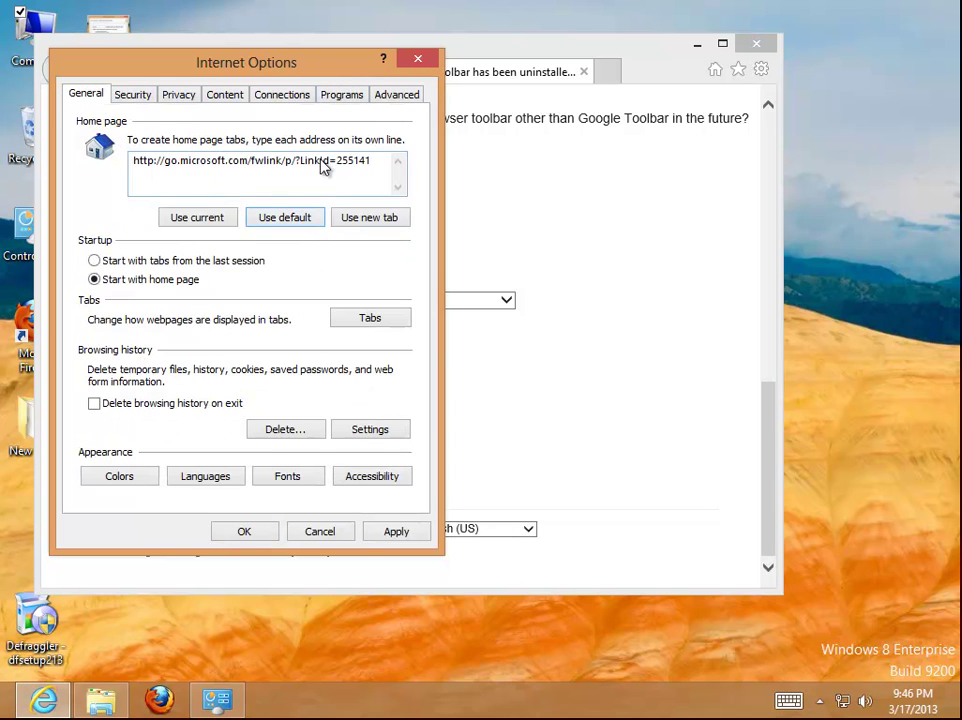
Step: Check Internet Explorer's toolbars and extensions in Manage Add-ons, and set Bing as the default search provider
click(338, 97)
click(364, 260)
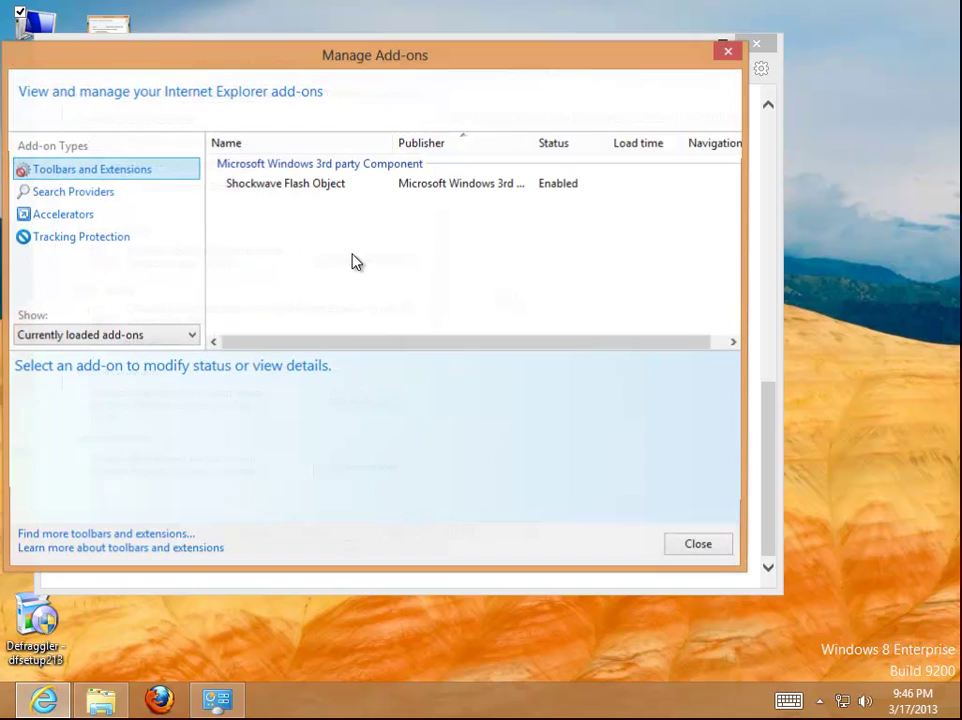
click(256, 190)
click(112, 191)
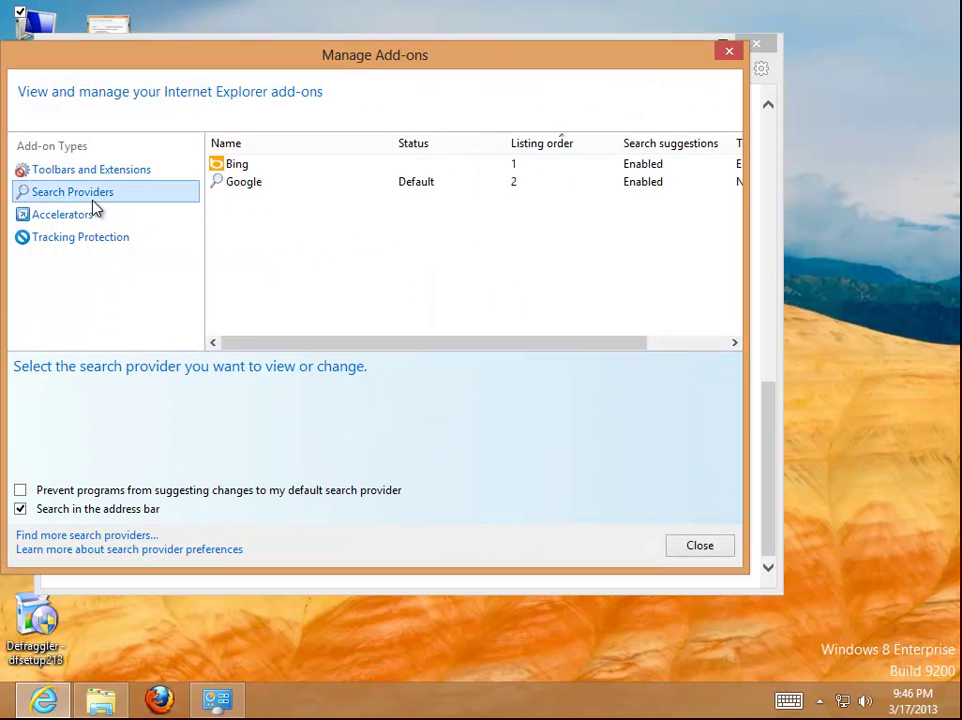
click(233, 185)
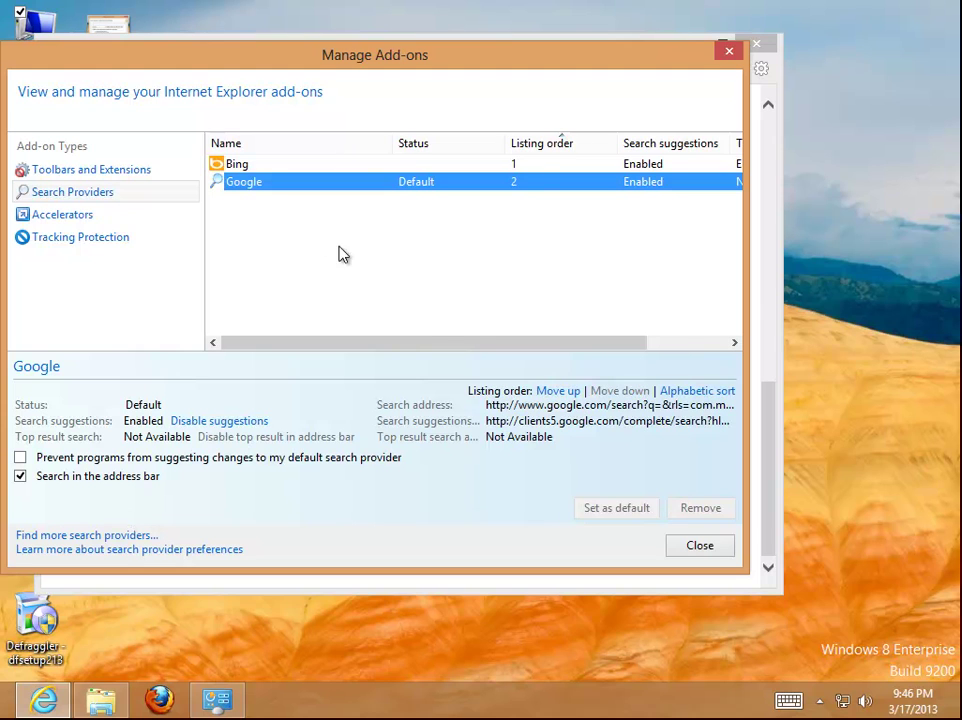
click(251, 168)
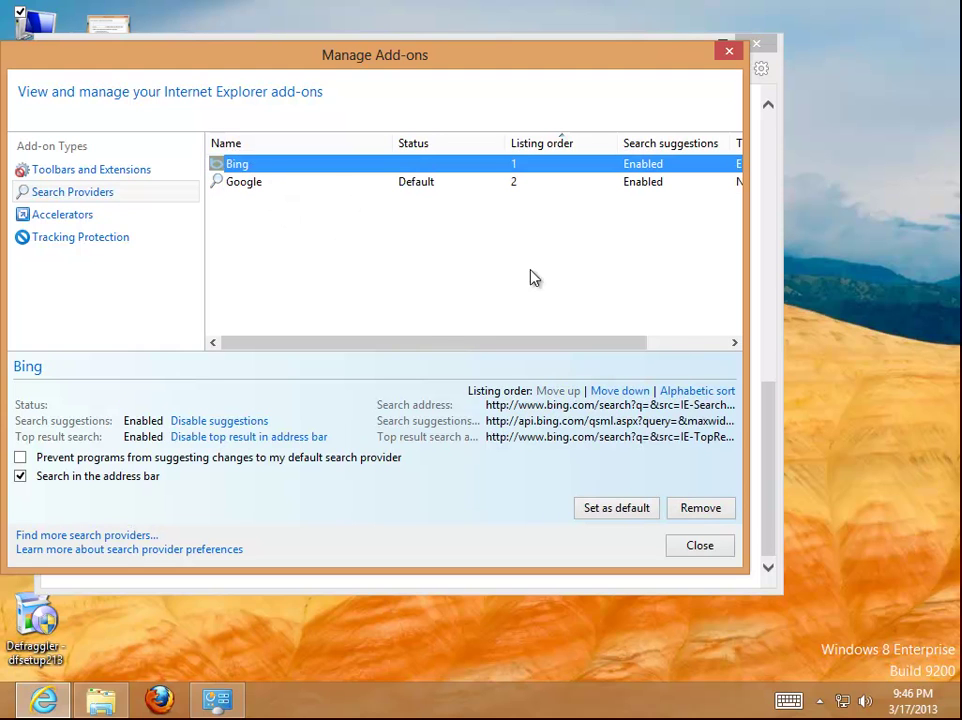
click(616, 508)
Step: Remove the Google search provider, close the add-on manager, and apply and confirm the Internet Options changes
click(272, 190)
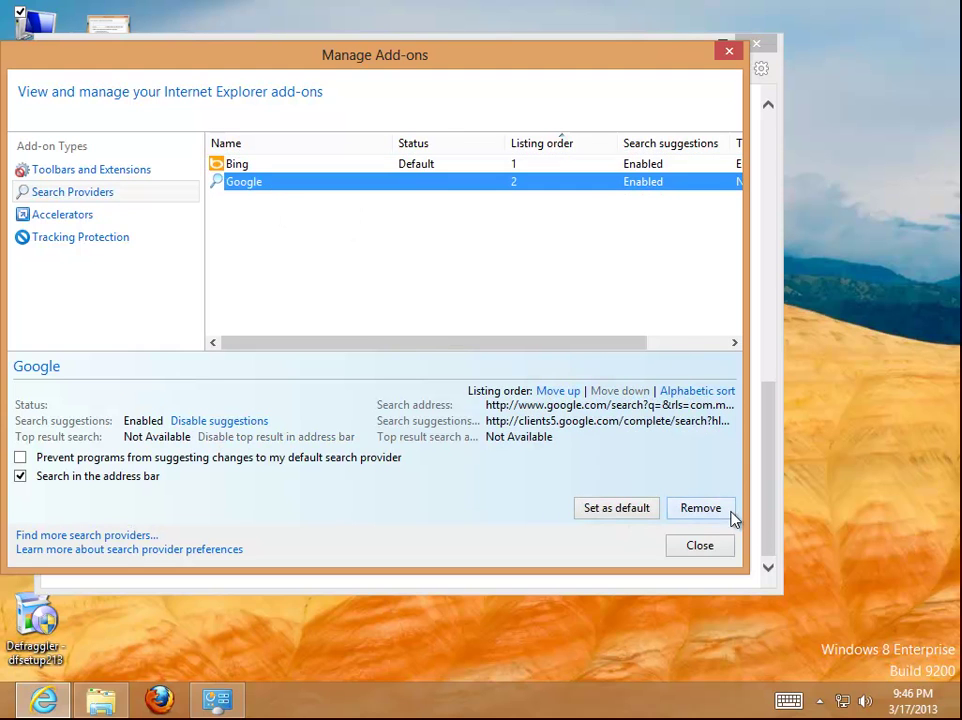
click(700, 508)
click(700, 546)
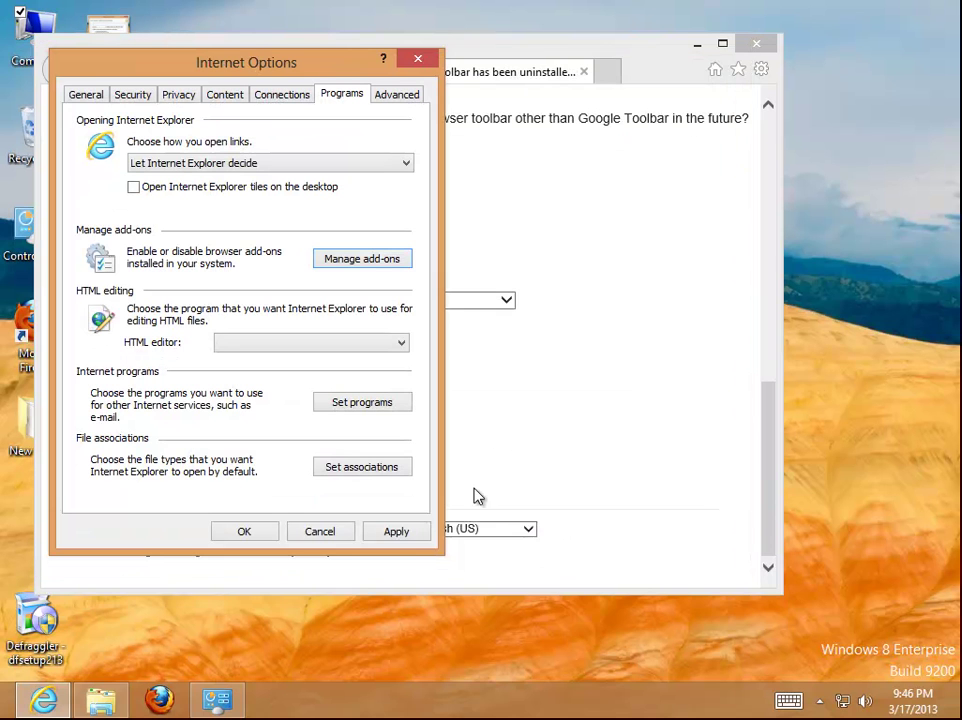
click(412, 538)
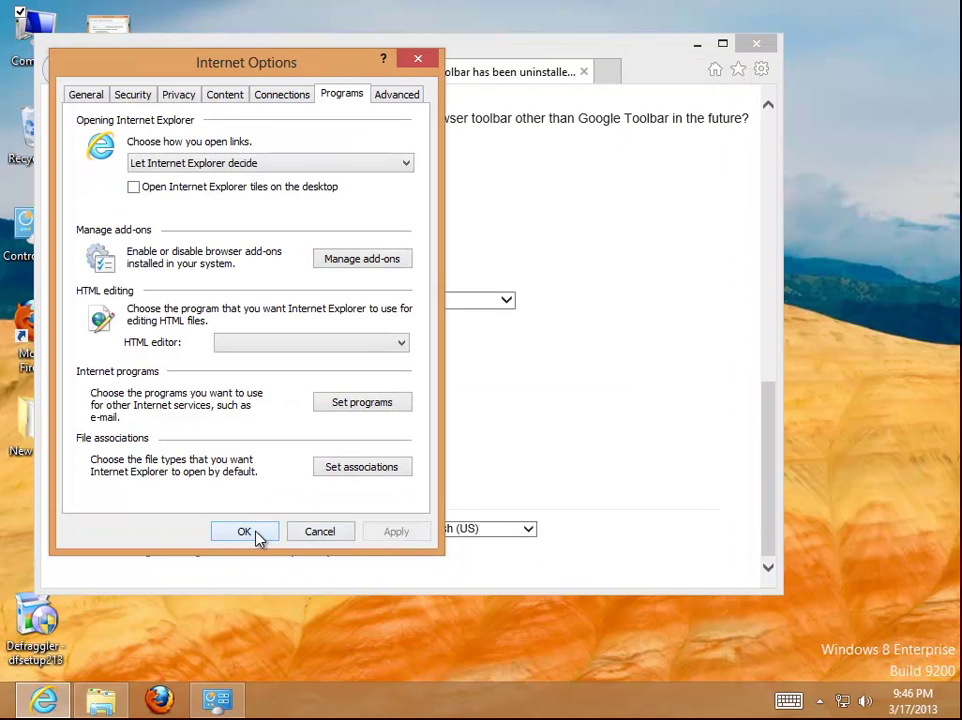
click(257, 535)
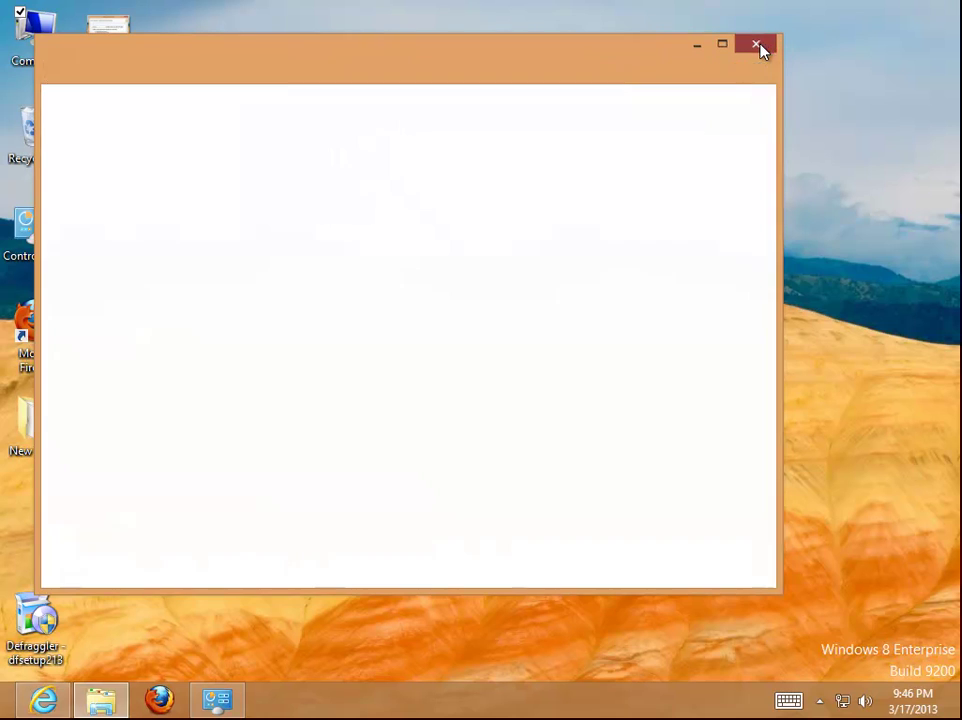
Step: Restart Internet Explorer to check which home page loads, and minimize it
click(756, 43)
click(43, 700)
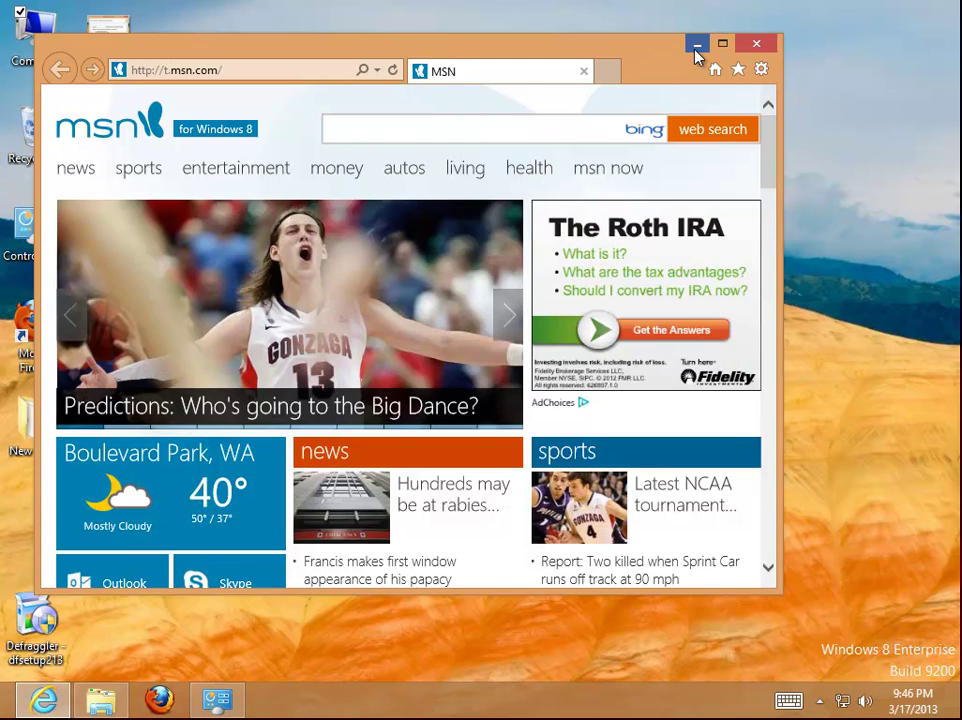
click(697, 50)
Step: Search the whole computer for "google" in a new File Explorer window and minimize it while it runs
double_click(50, 62)
click(743, 163)
text(google)
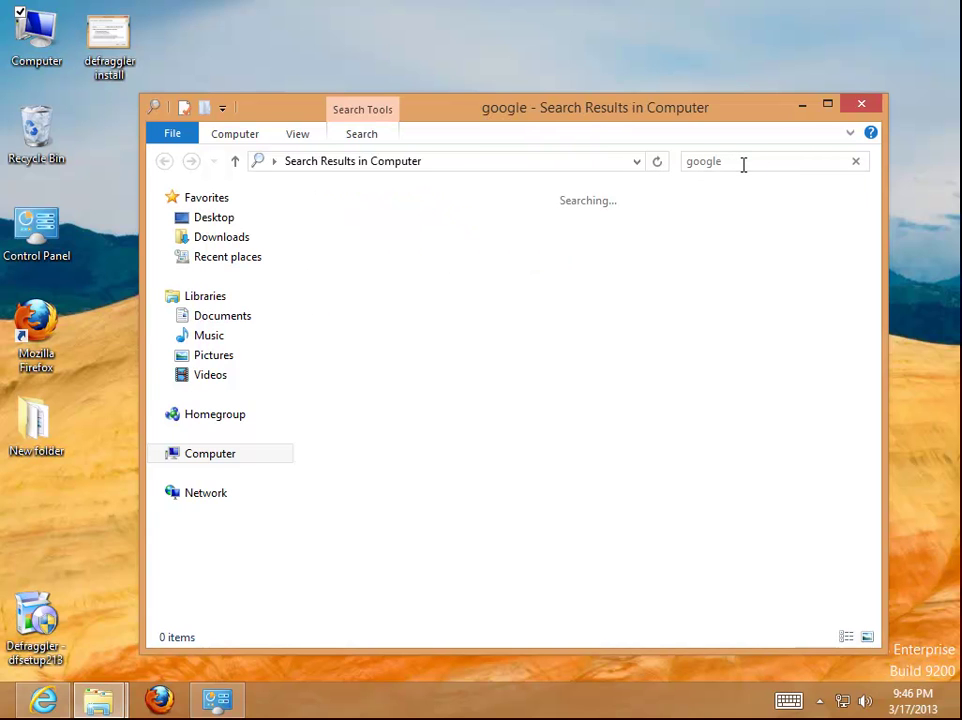
click(802, 104)
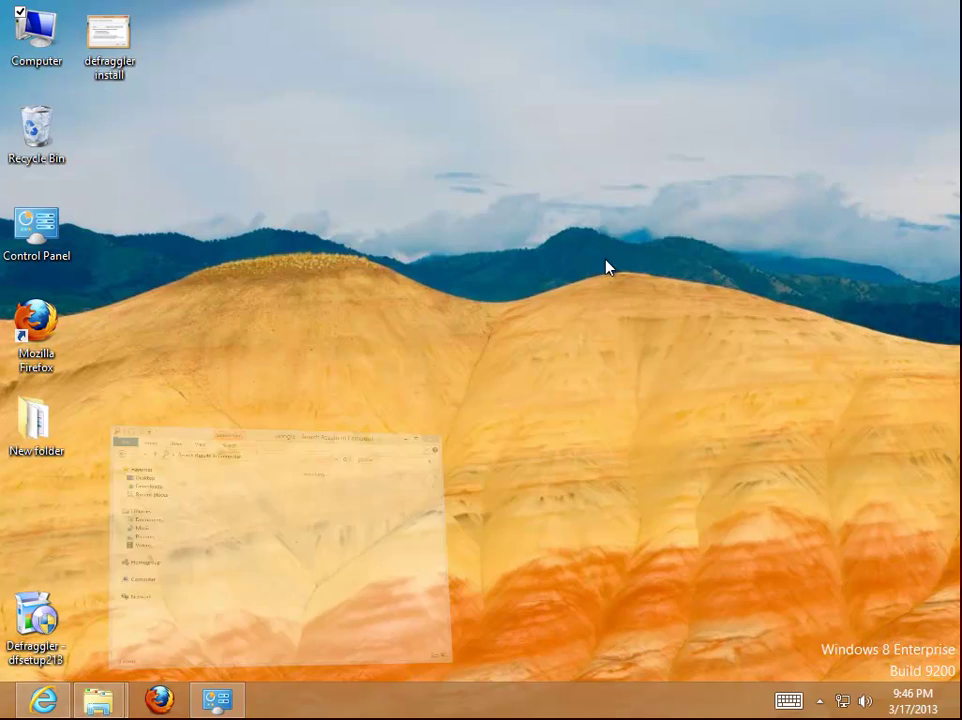
Step: Launch regedit with administrator approval and maximize the Registry Editor window
key(super+r)
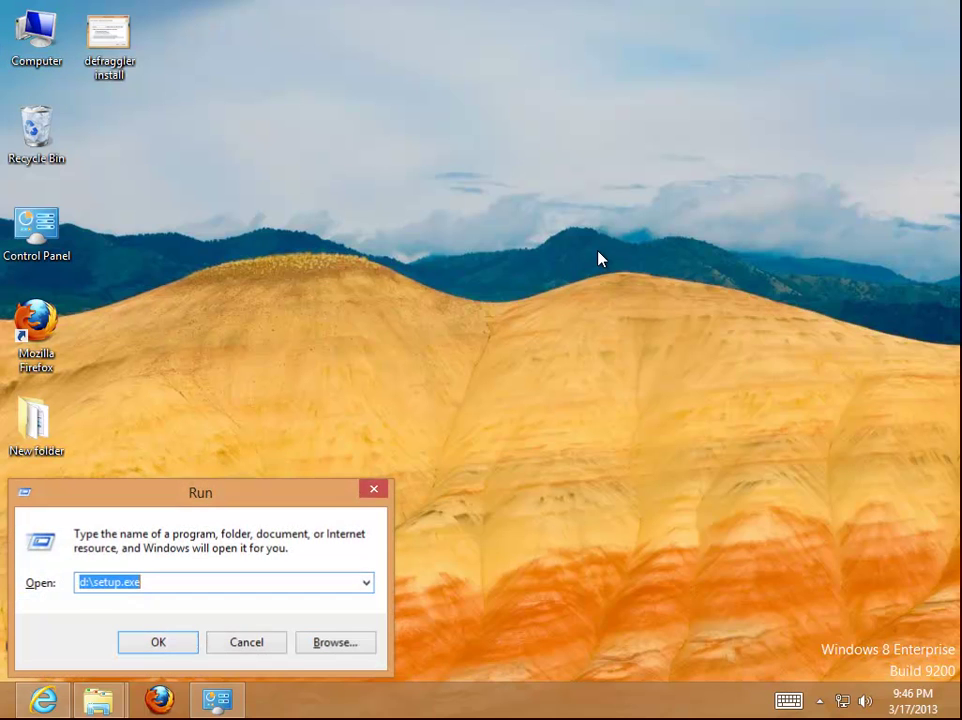
text(regedit)
key(Return)
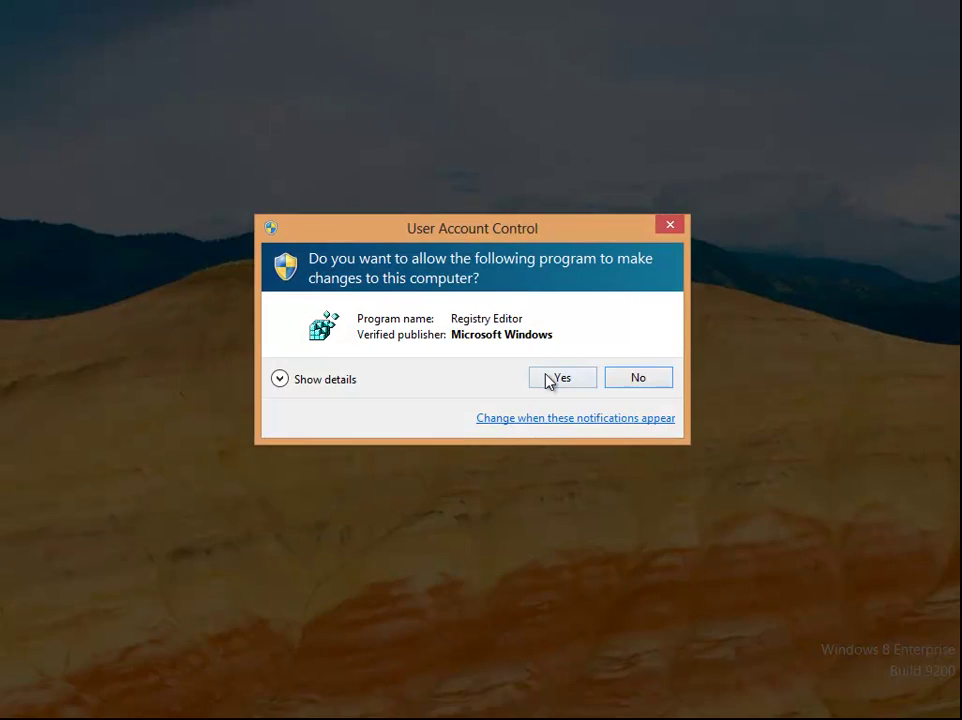
click(558, 378)
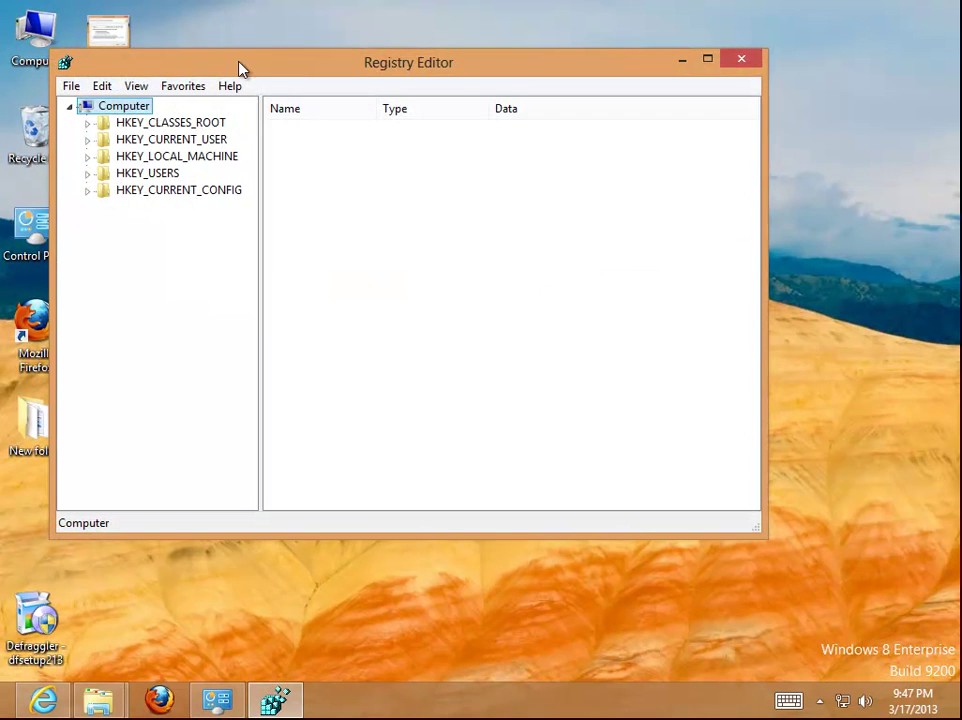
double_click(240, 68)
Step: Export the entire registry to the Documents folder as a backup file named "reg bak"
click(15, 29)
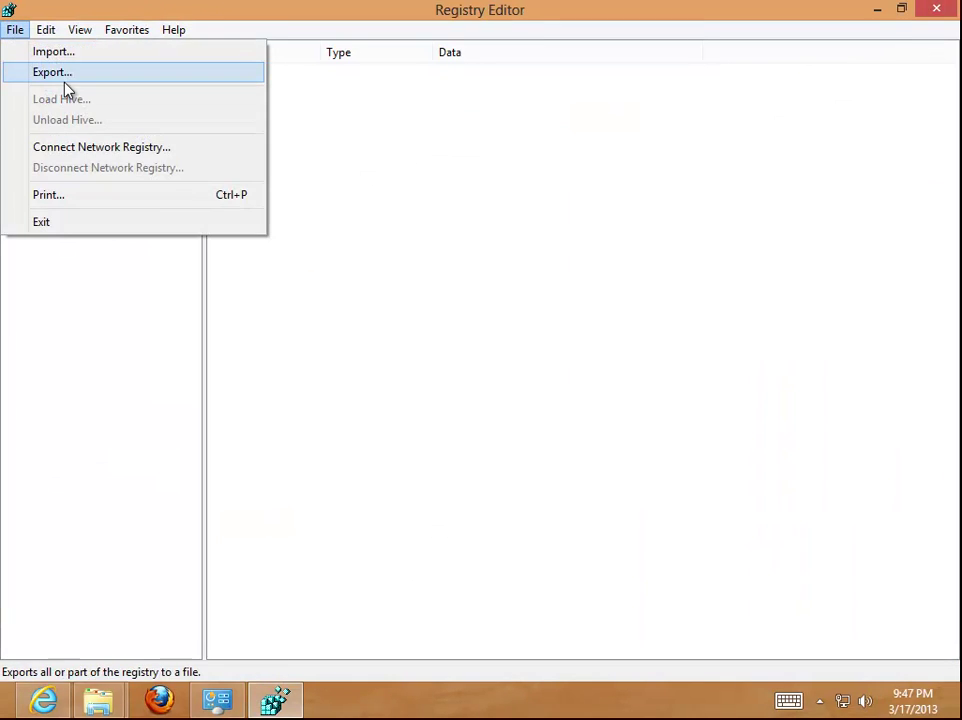
click(62, 75)
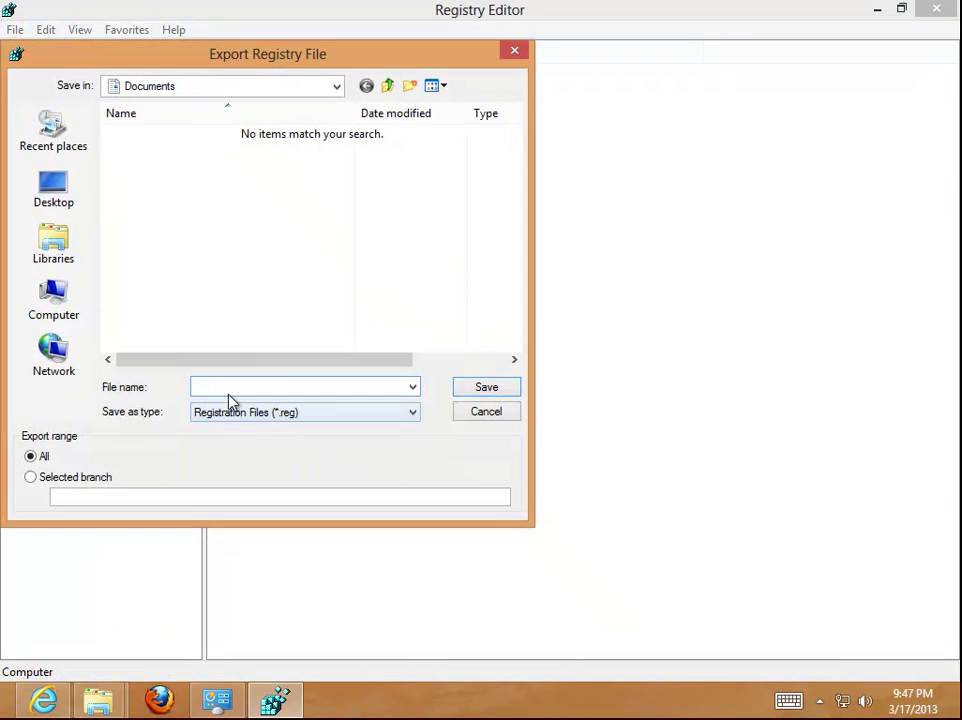
drag(258, 70, 472, 97)
click(437, 411)
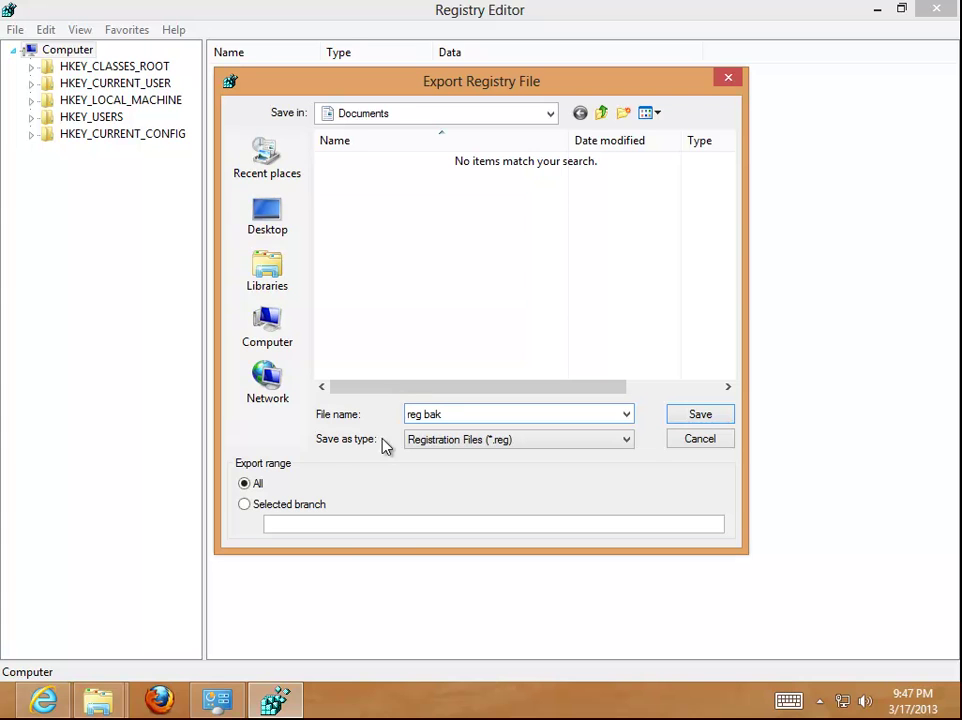
click(696, 416)
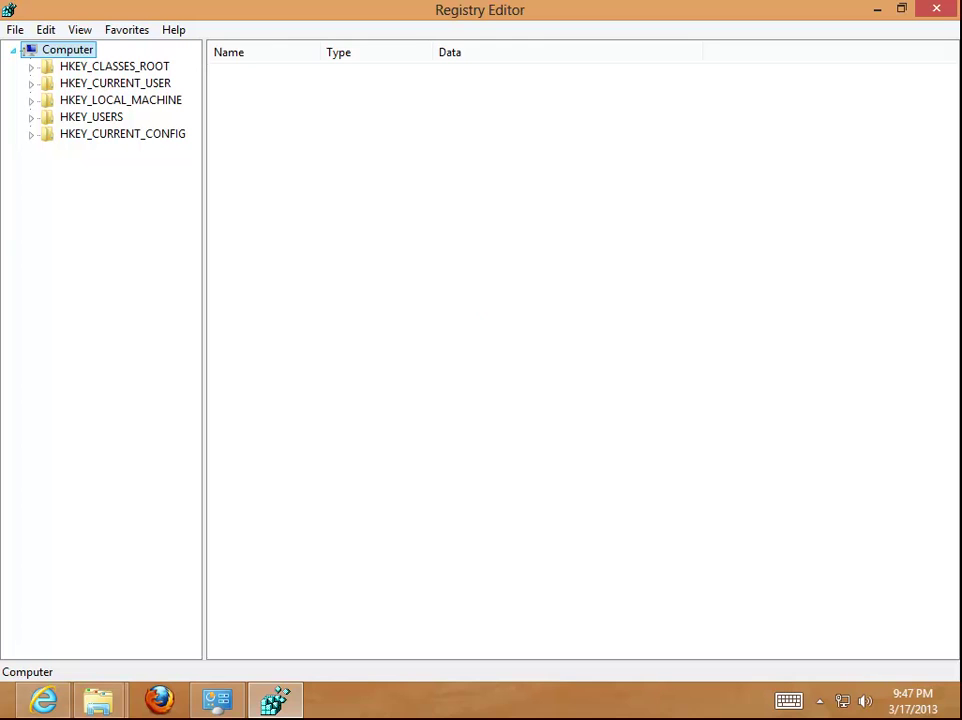
Step: Search the registry's keys, values and data for "google"
click(47, 31)
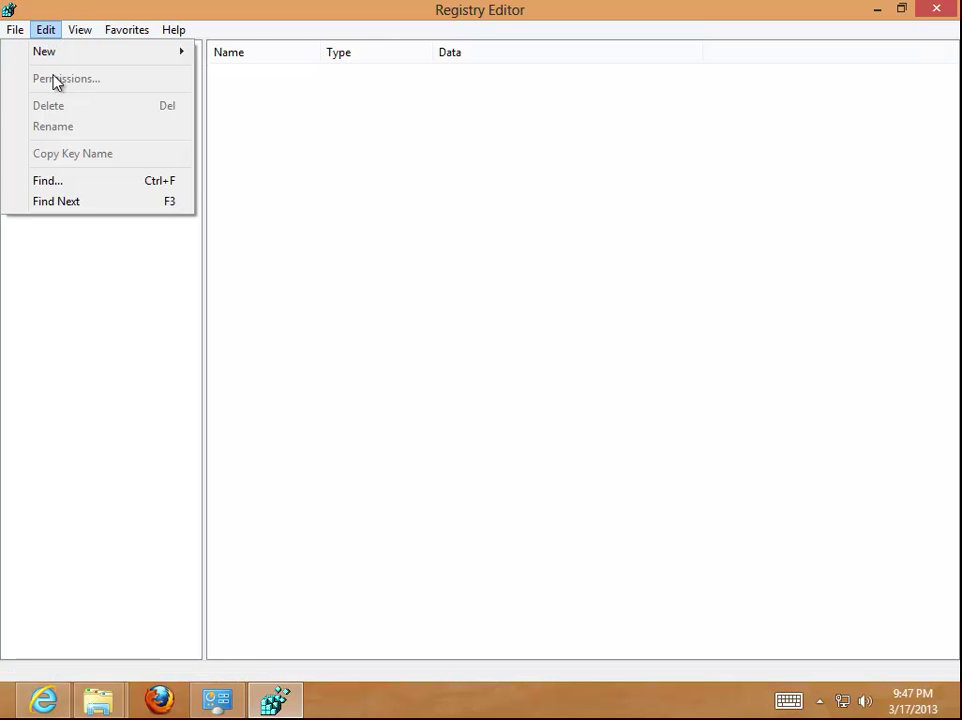
click(145, 183)
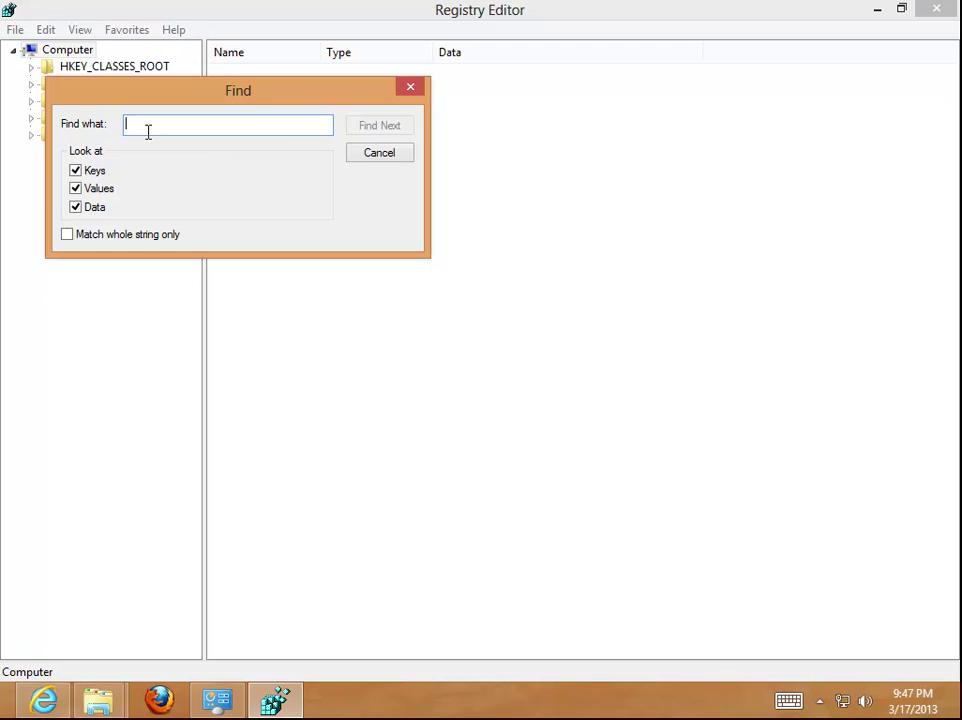
text(google)
key(Return)
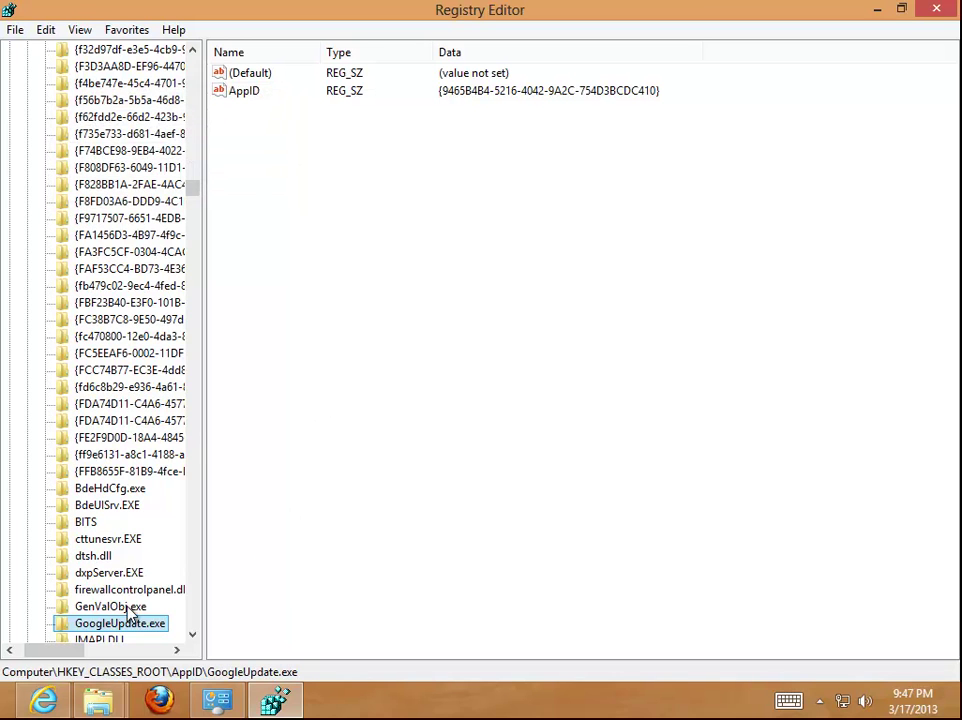
Step: Delete the GoogleUpdate.exe key under HKEY_CLASSES_ROOT\AppID
right_click(128, 628)
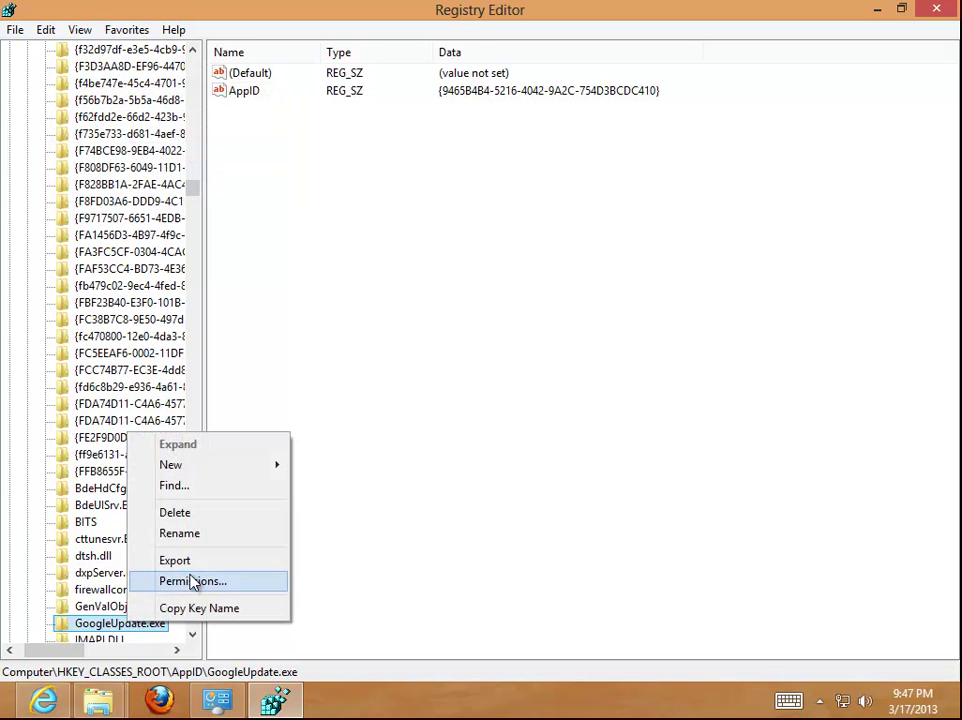
click(207, 515)
key(Return)
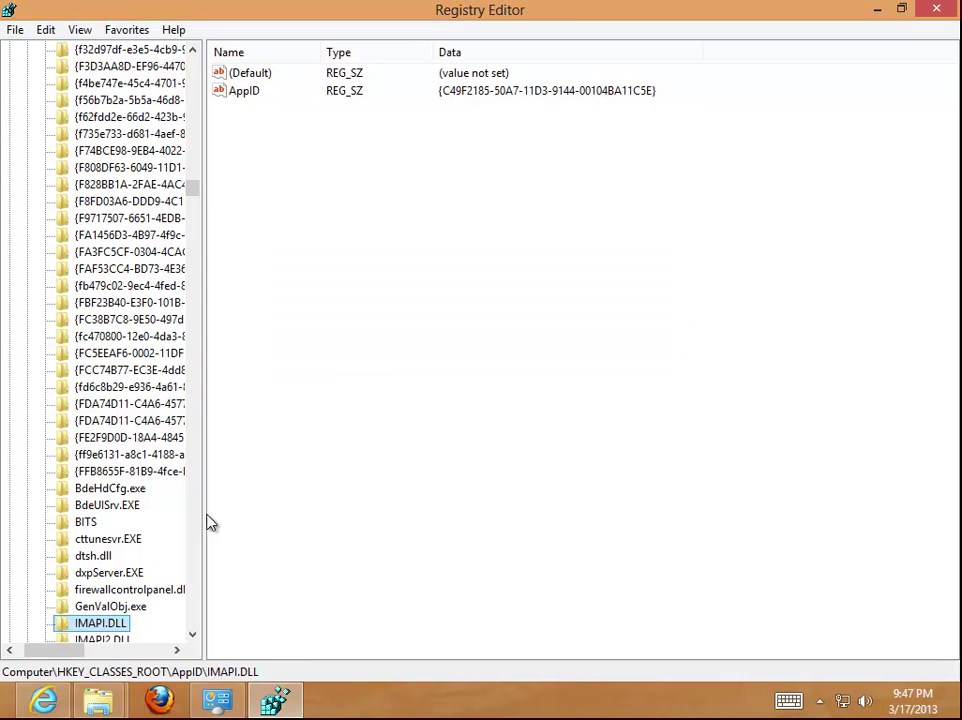
Step: Delete the entries at the next two "google" matches in the registry and step through the matches that follow
key(F3)
key(Delete)
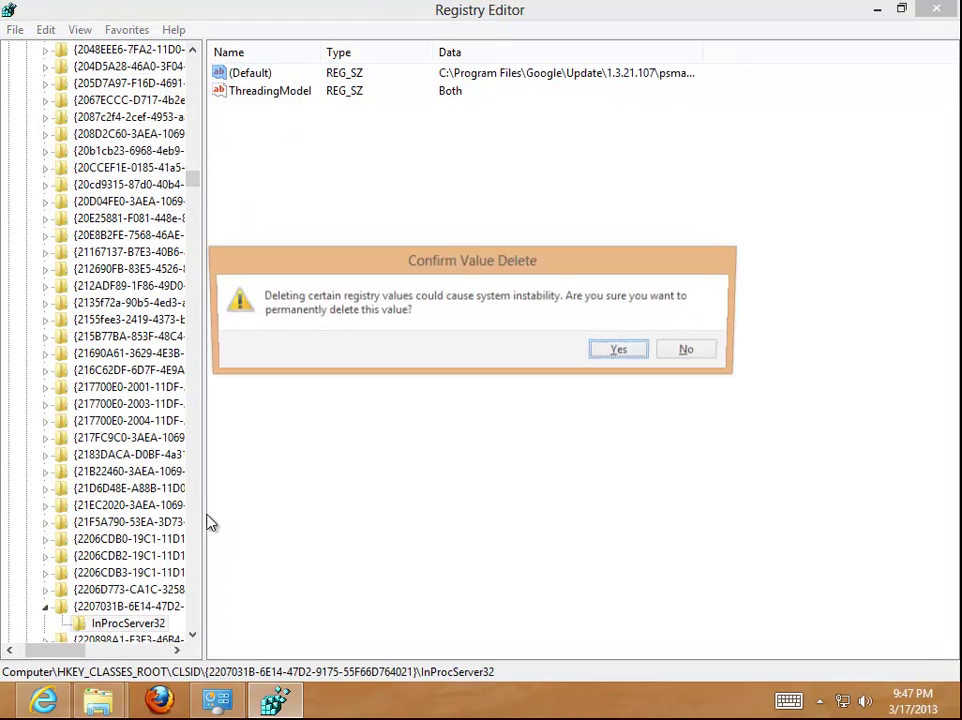
key(Return)
key(F3)
key(Delete)
key(Return)
key(F3)
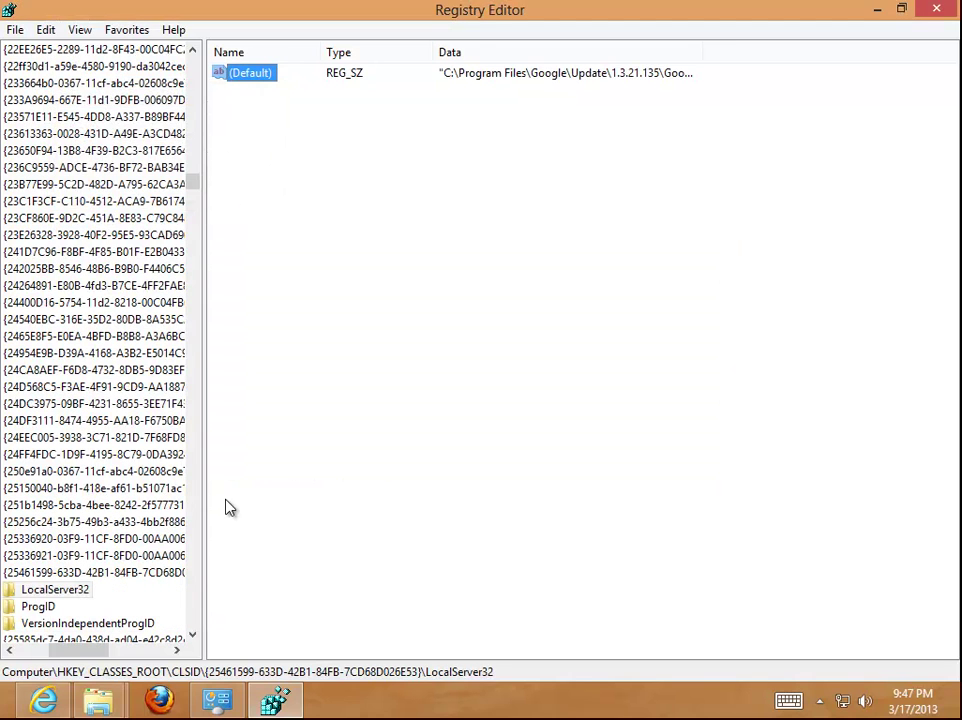
key(F3)
key(F3)
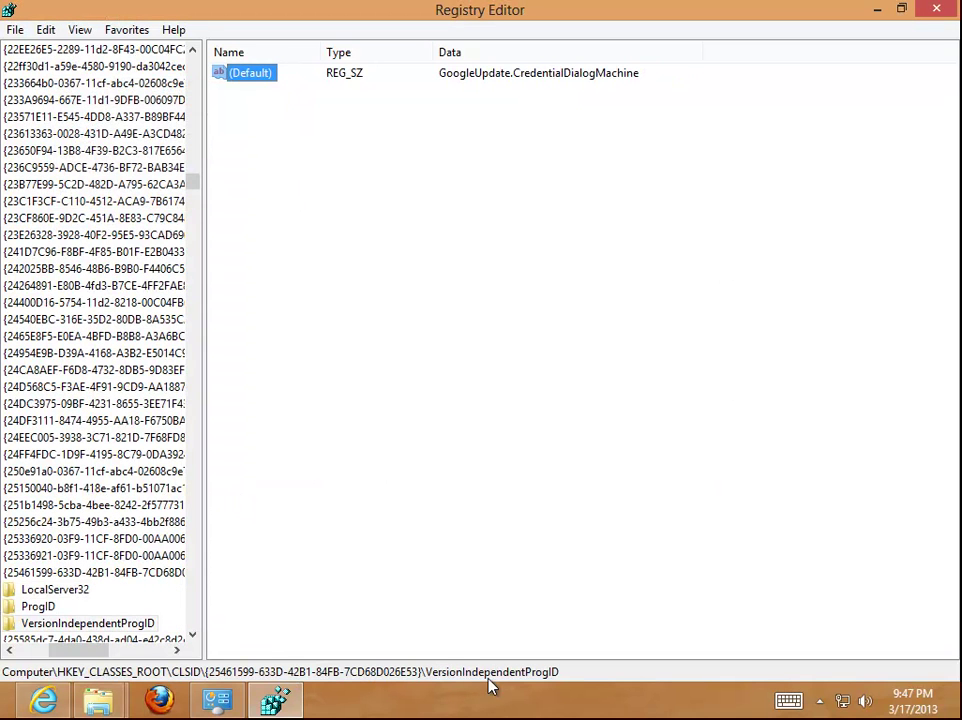
Step: Search the registry's keys, values and data for "defraggler", starting from the Computer root
click(28, 652)
drag(191, 183, 200, 50)
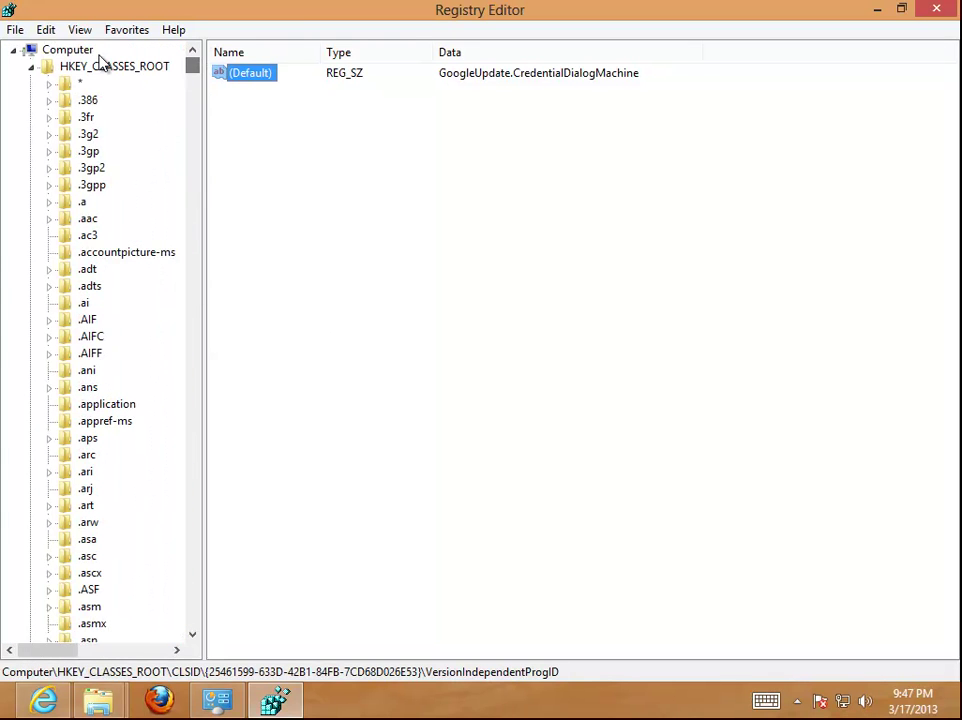
click(70, 50)
key(ctrl+f)
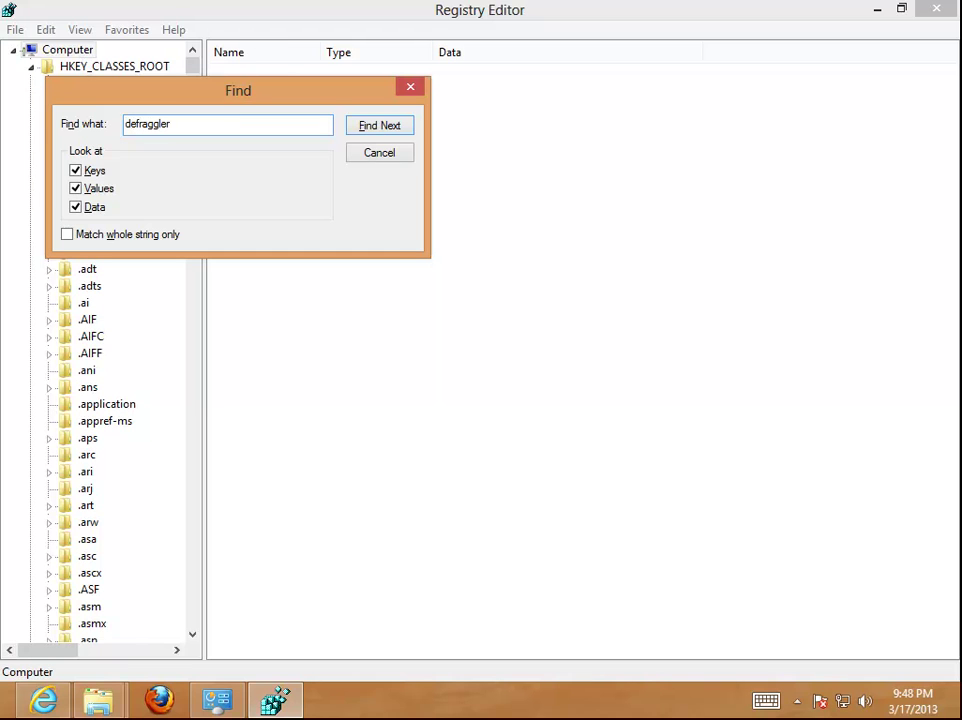
click(375, 128)
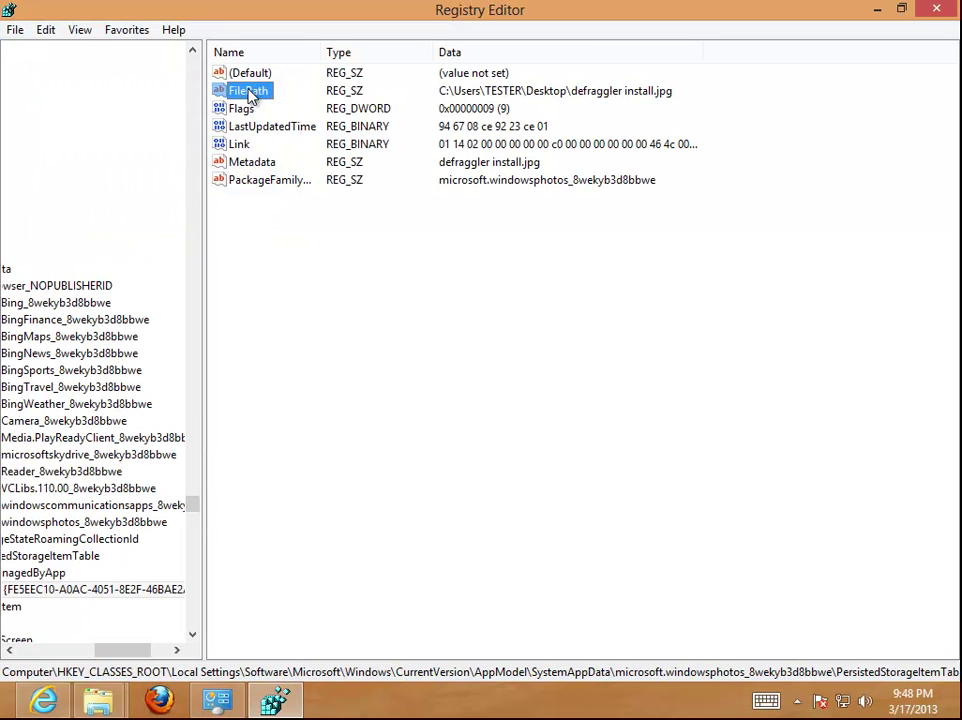
Step: Delete the FilePath and Metadata values that refer to defraggler install.jpg
key(Delete)
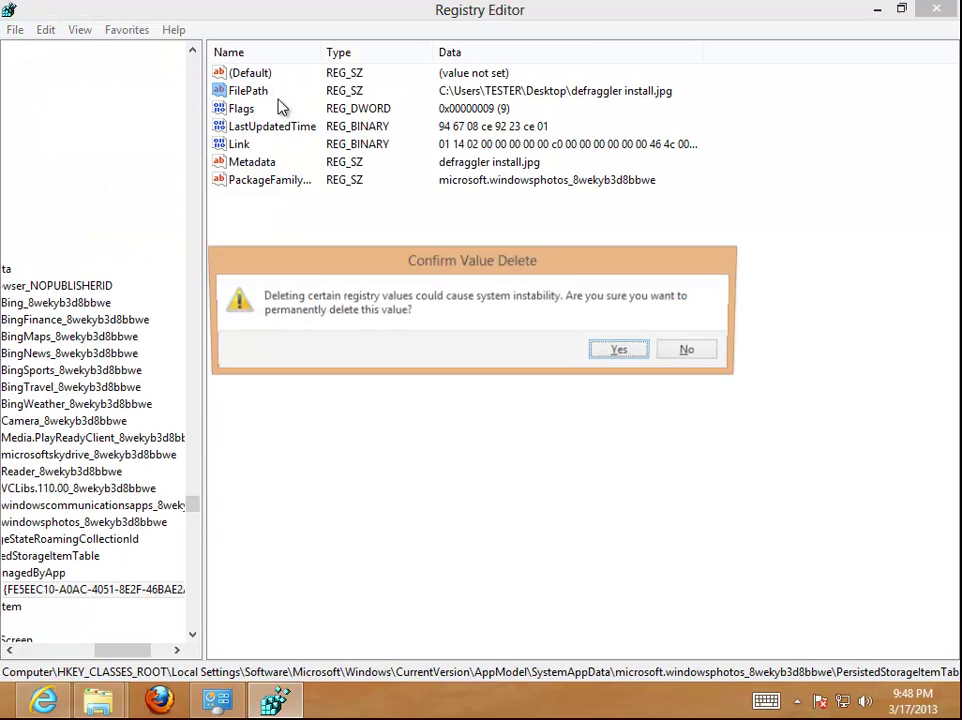
key(Return)
key(m)
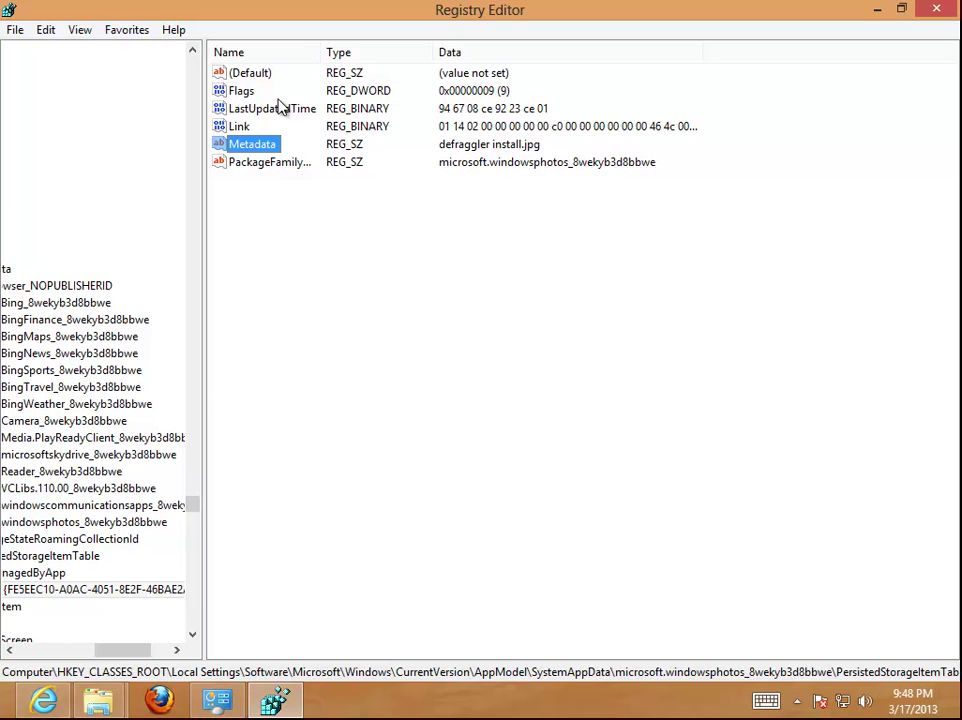
key(Delete)
key(Return)
Step: Find the next "defraggler" match and delete its Piriform Ltd value in the MuiCache key
key(F3)
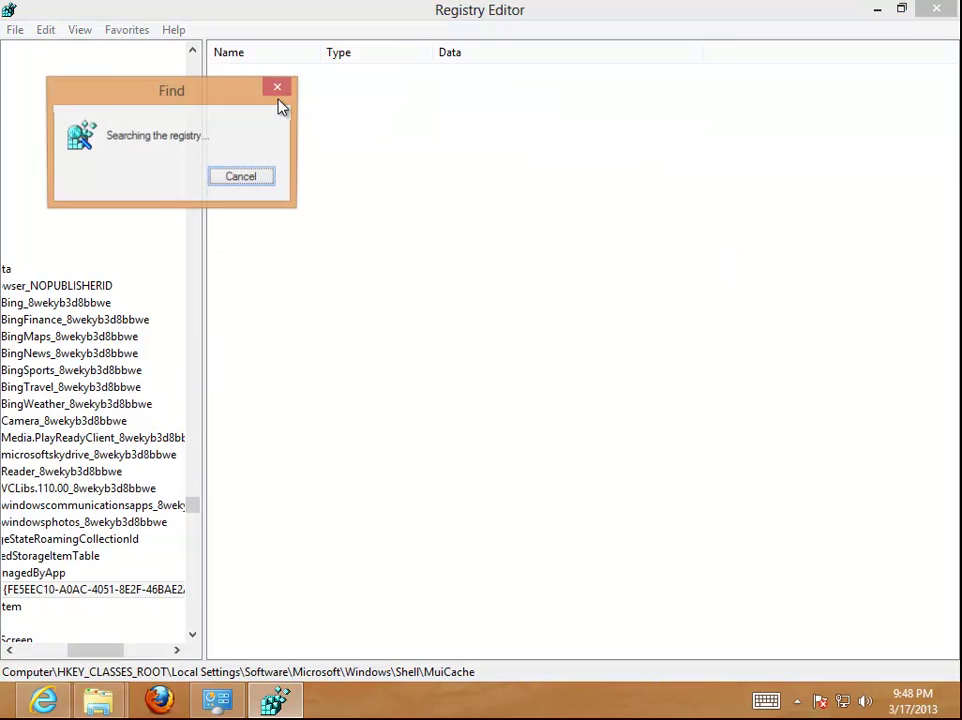
key(Delete)
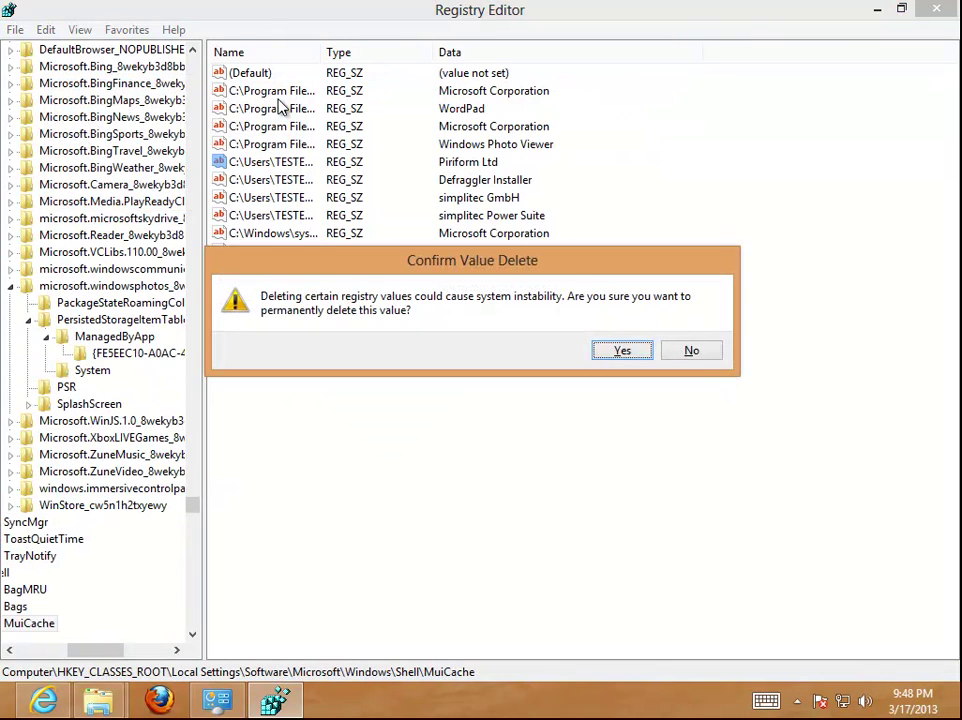
key(Return)
Step: Step through further "defraggler" matches in the registry and close the Registry Editor
key(F3)
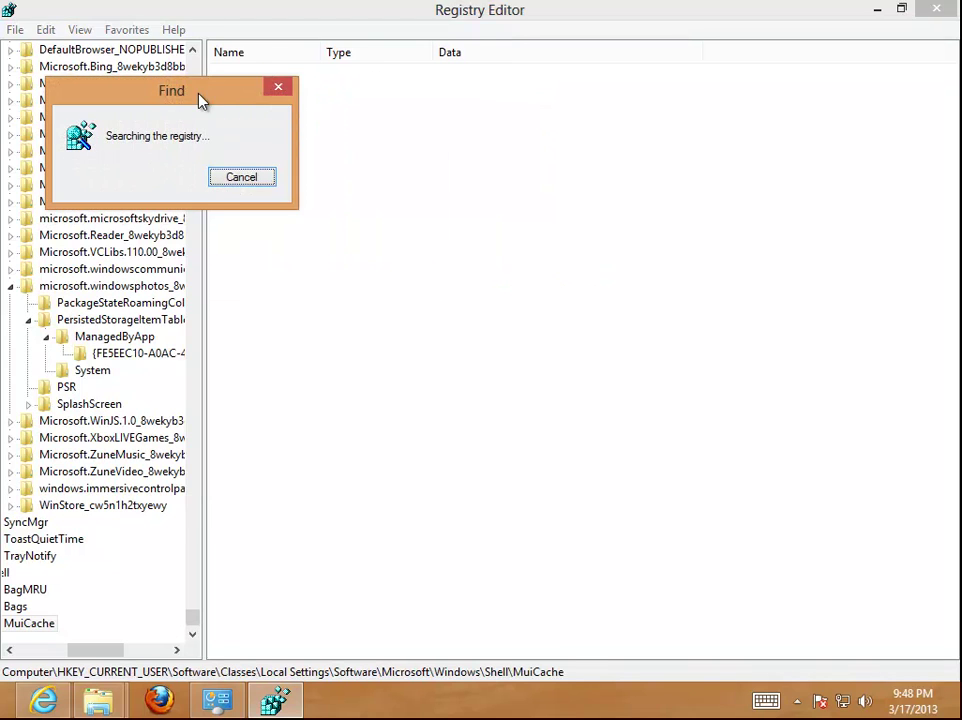
key(F3)
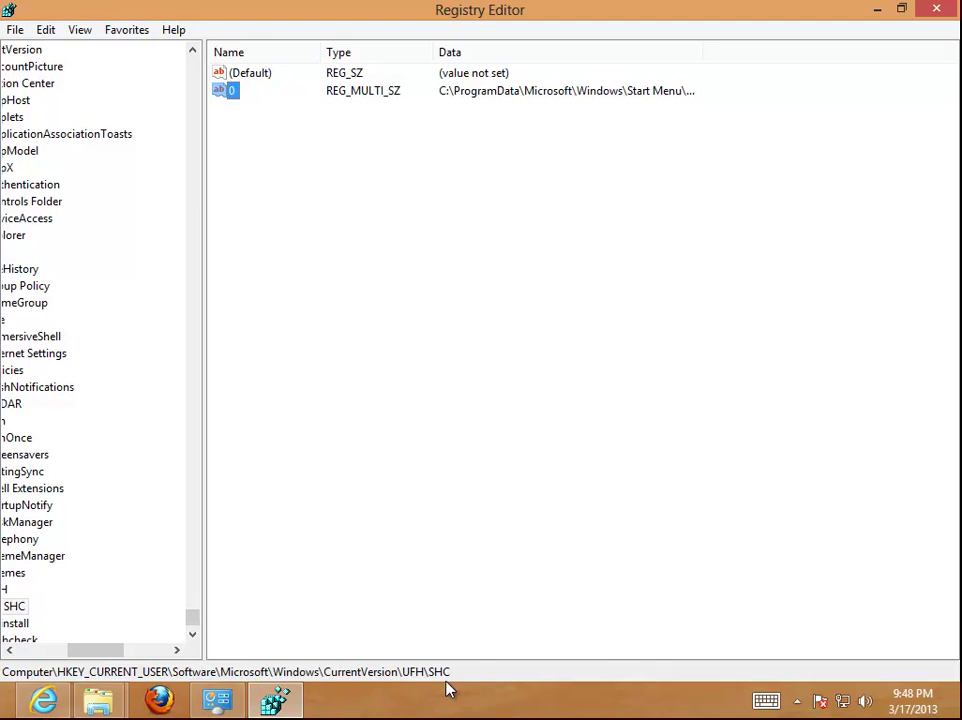
key(F3)
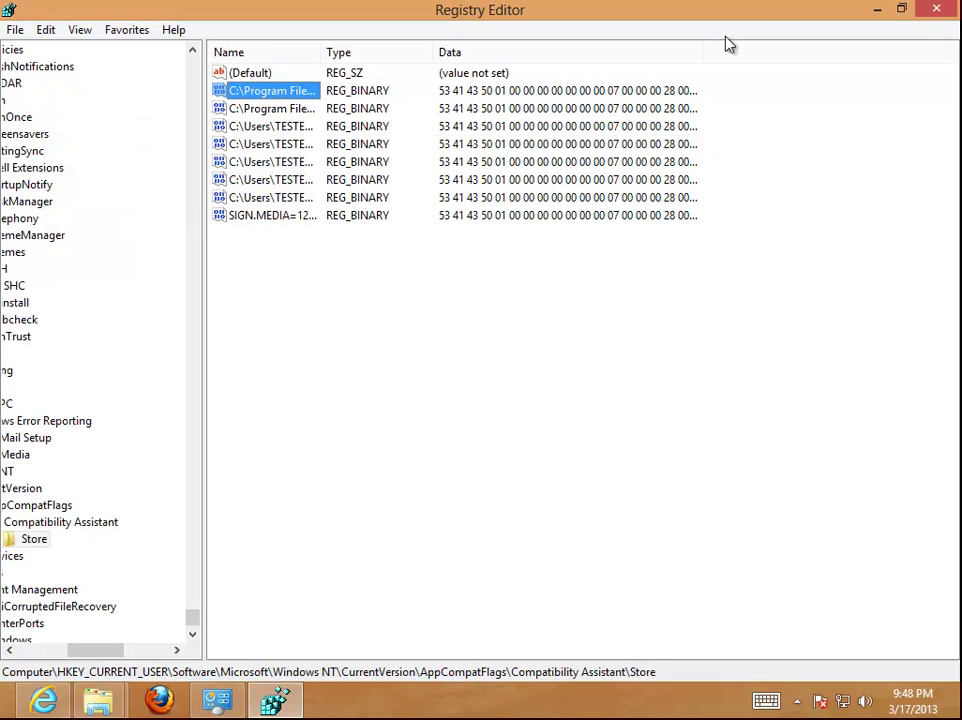
click(934, 10)
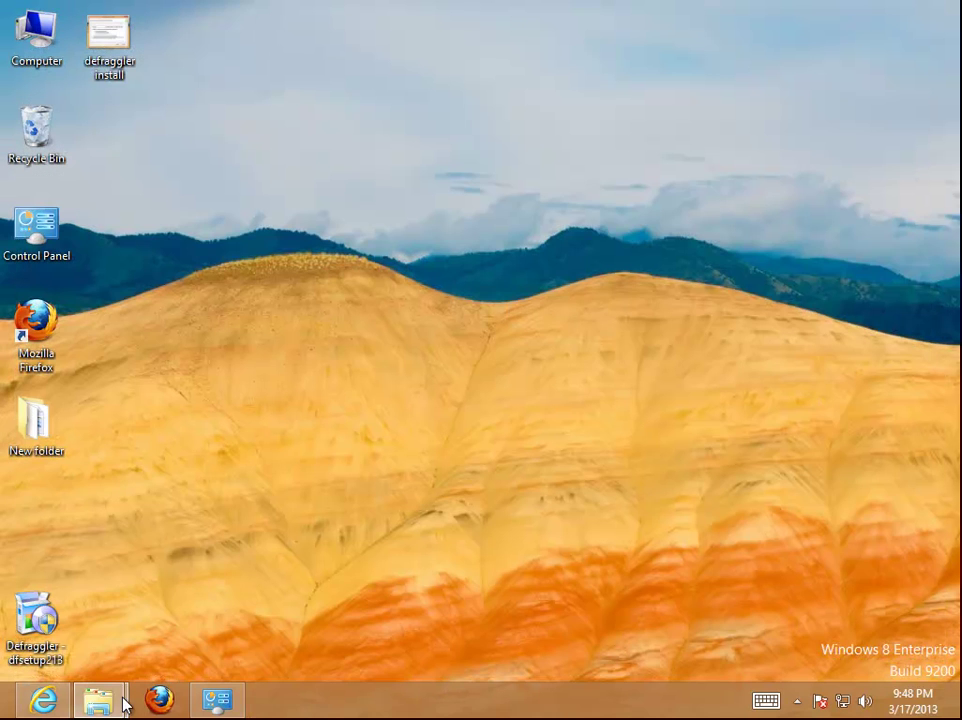
Step: Bring up the defraggler and google search result windows, arrange them so both are accessible, and review the google results
mouse_move(100, 698)
click(105, 620)
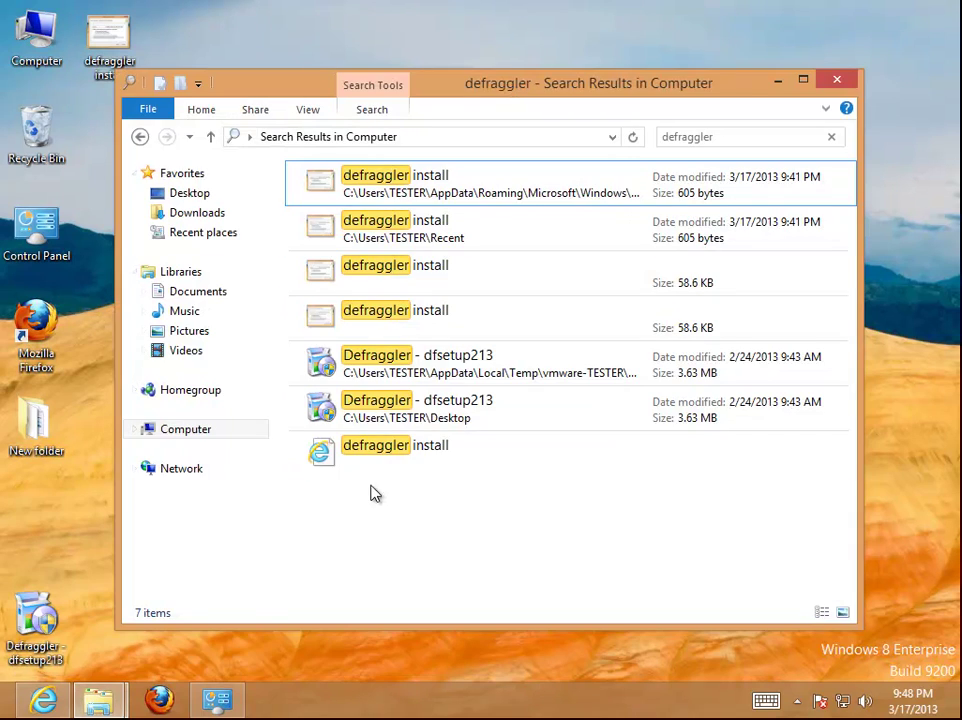
mouse_move(100, 698)
click(273, 625)
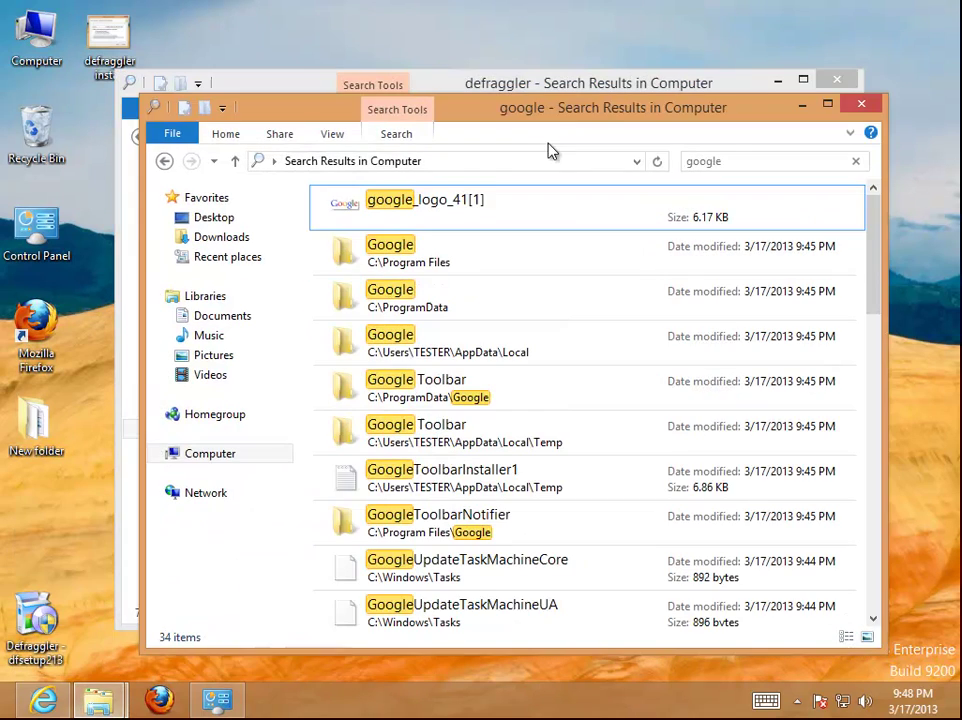
drag(569, 110, 697, 179)
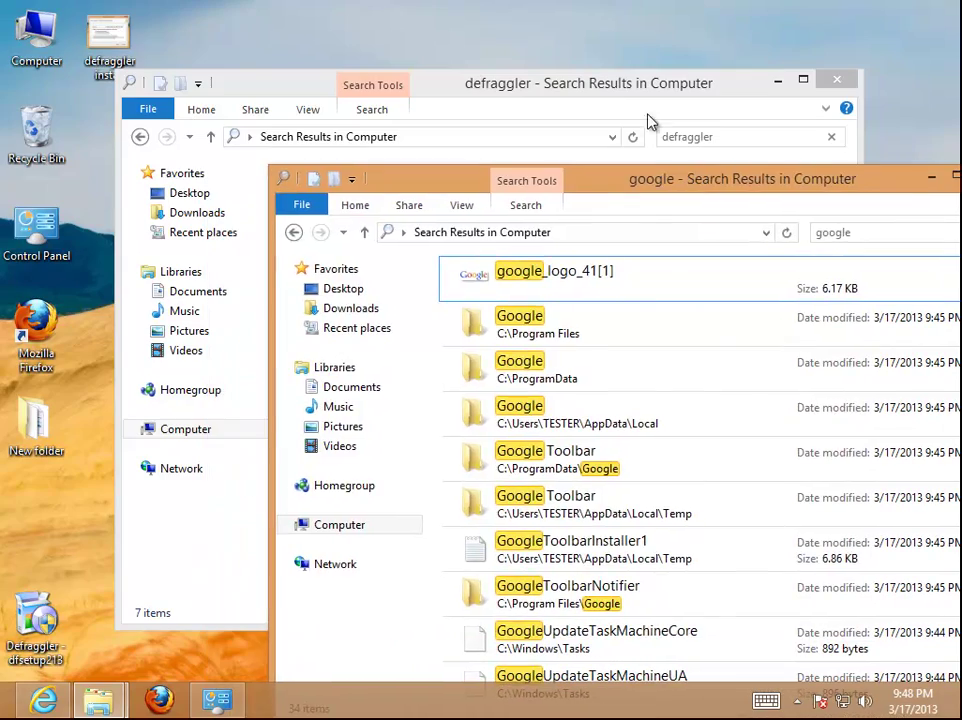
drag(616, 86, 505, 22)
drag(855, 193, 790, 175)
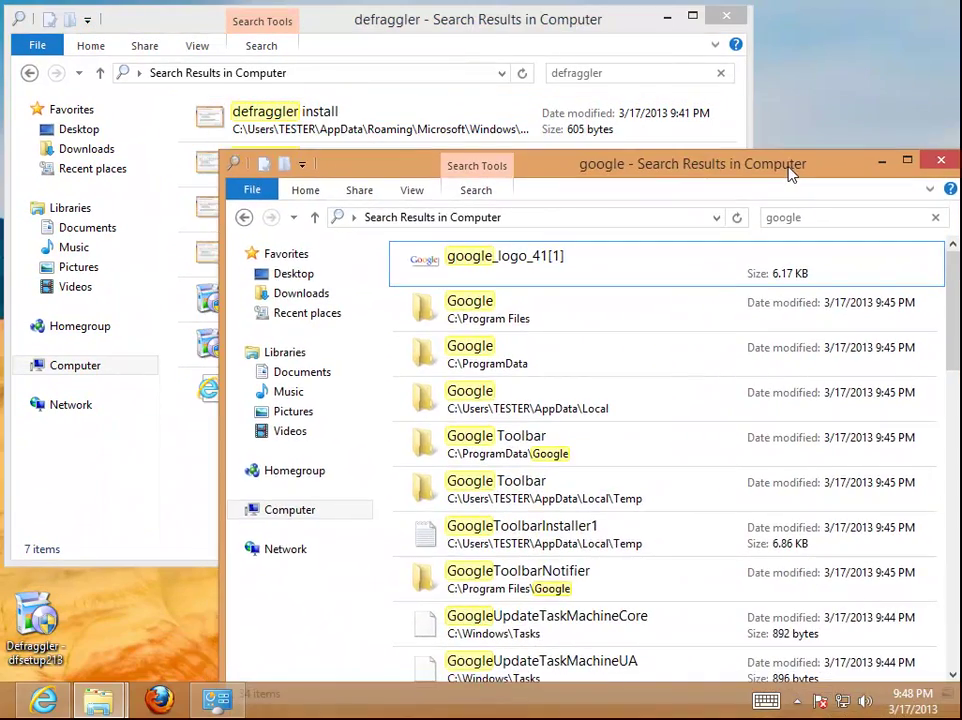
drag(953, 286, 957, 610)
Step: Permanently delete all the defraggler search results, cancelling at the item that cannot be removed
click(605, 113)
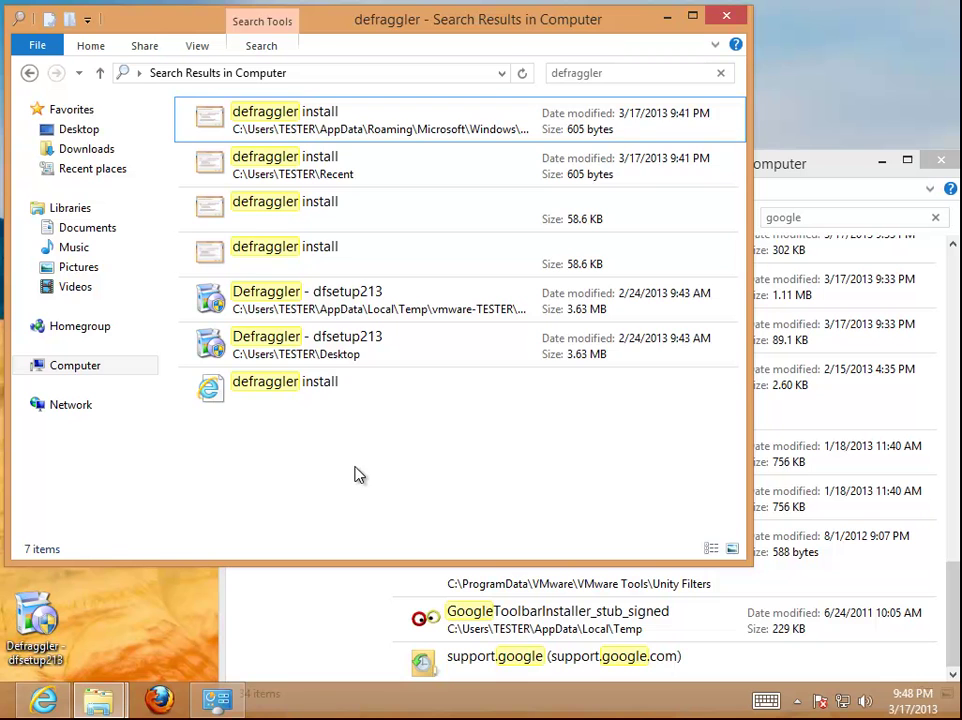
key(ctrl+a)
right_click(396, 402)
click(401, 436)
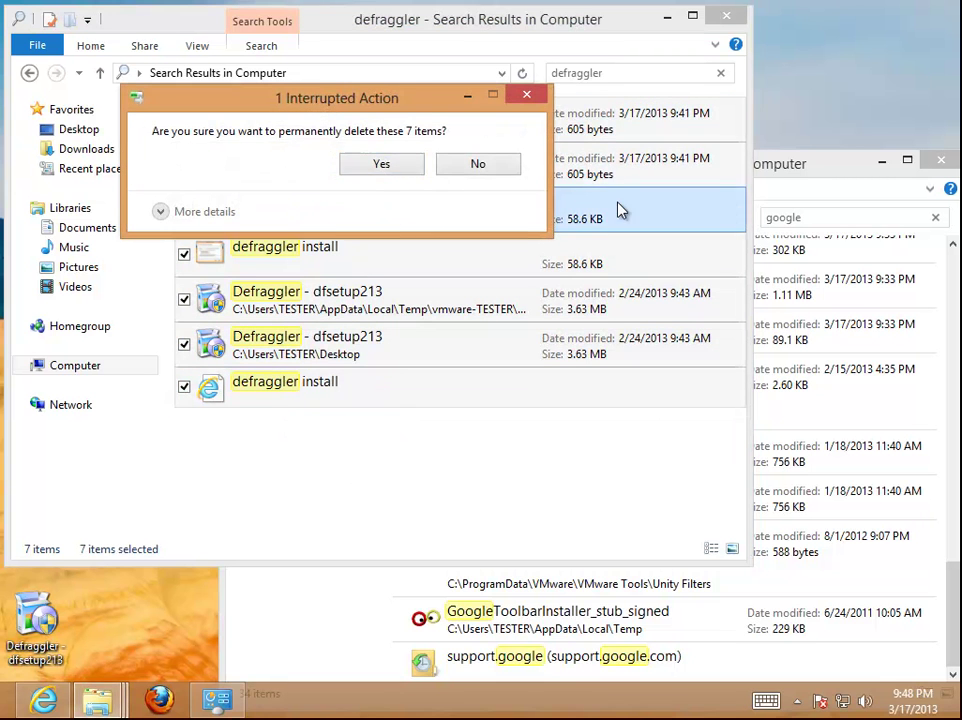
key(Return)
click(818, 185)
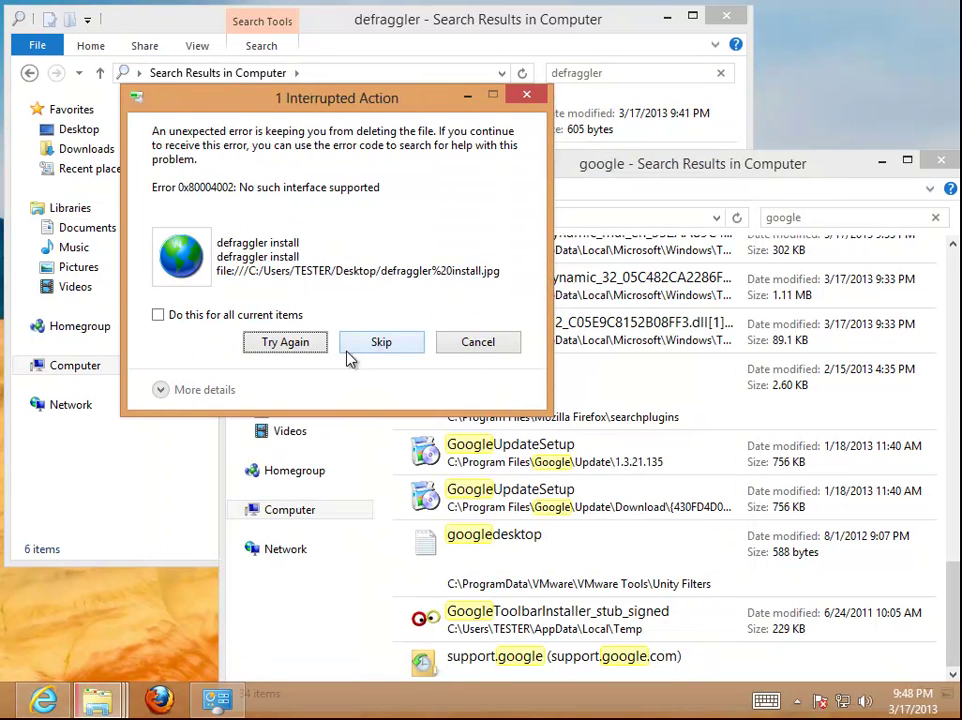
click(476, 343)
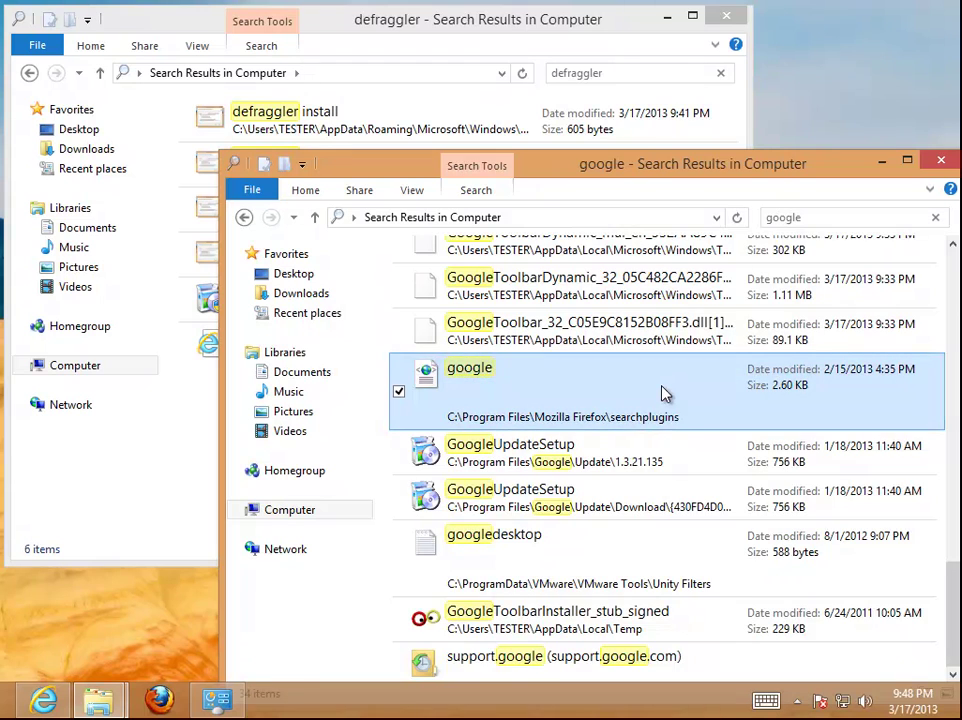
Step: Permanently delete all the google search results, skipping the folder that needs administrator permission and cancelling at the support.google item
key(ctrl+a)
right_click(575, 301)
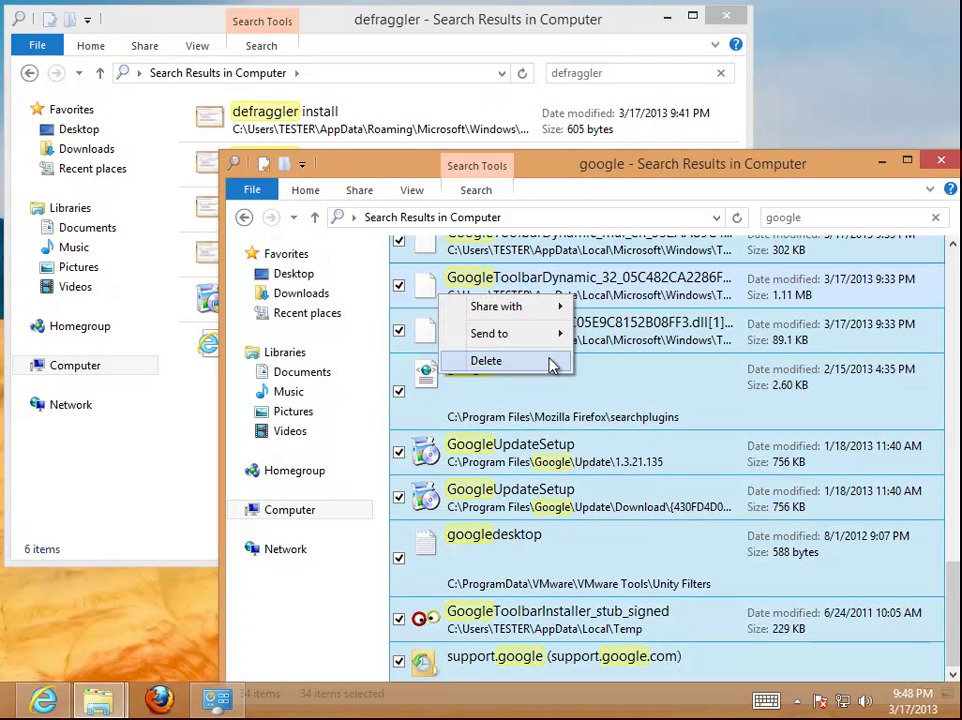
click(486, 360)
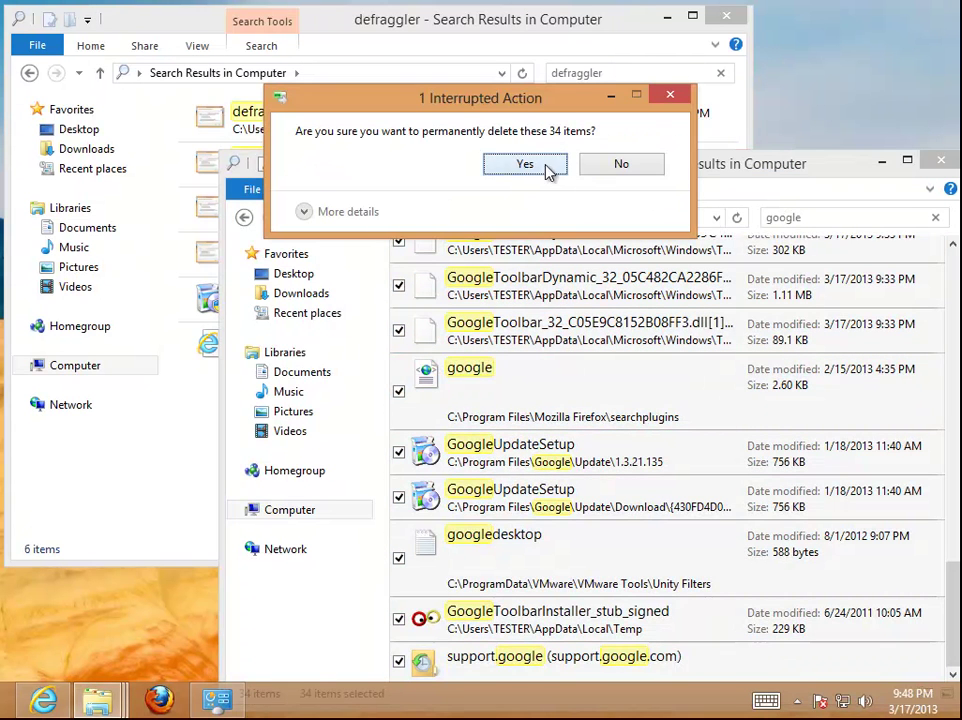
key(Return)
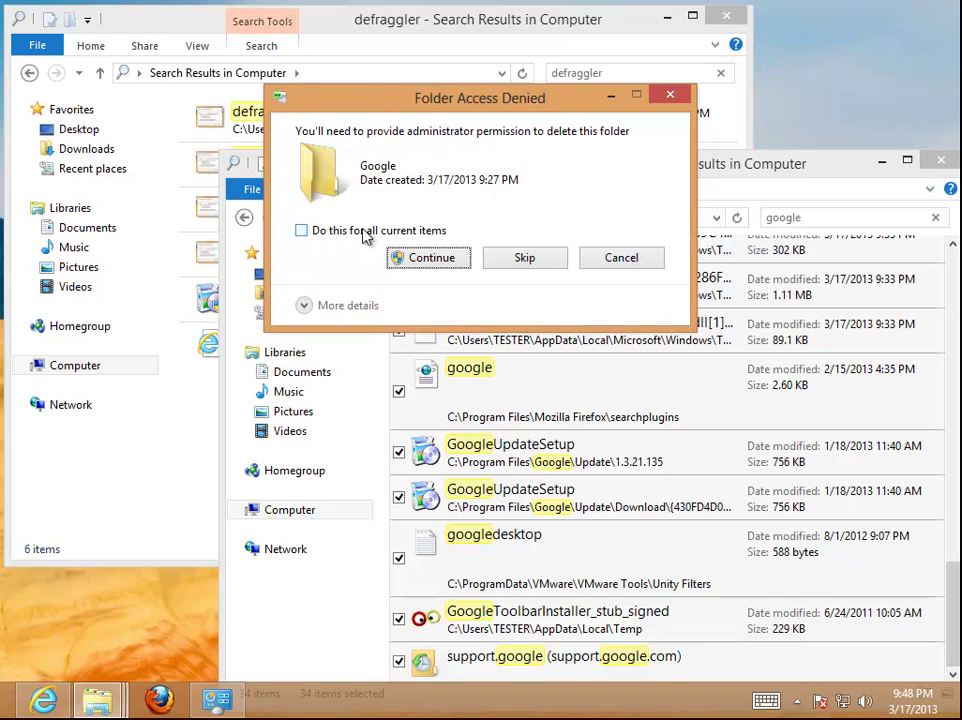
click(517, 260)
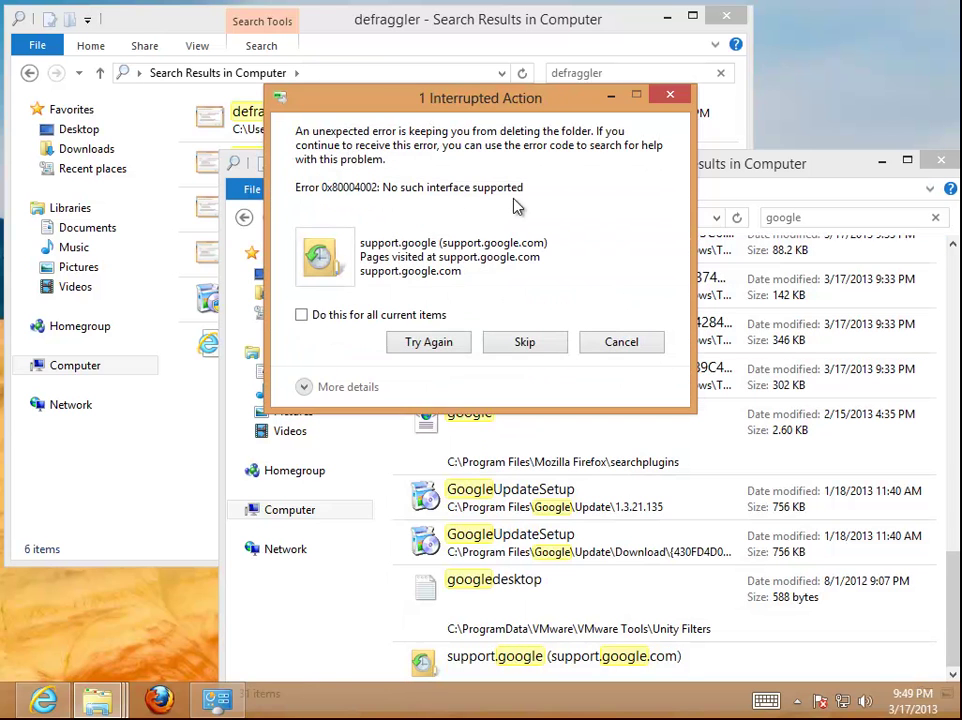
click(600, 341)
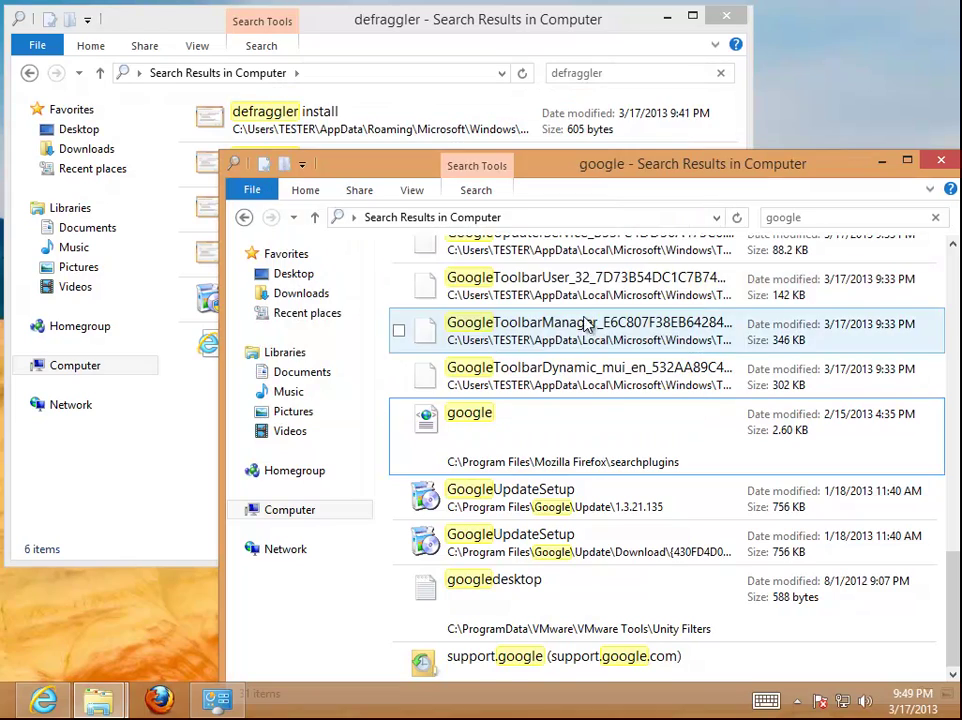
Step: Close both search result windows and check the contents of the Recycle Bin
click(940, 161)
click(726, 15)
double_click(38, 130)
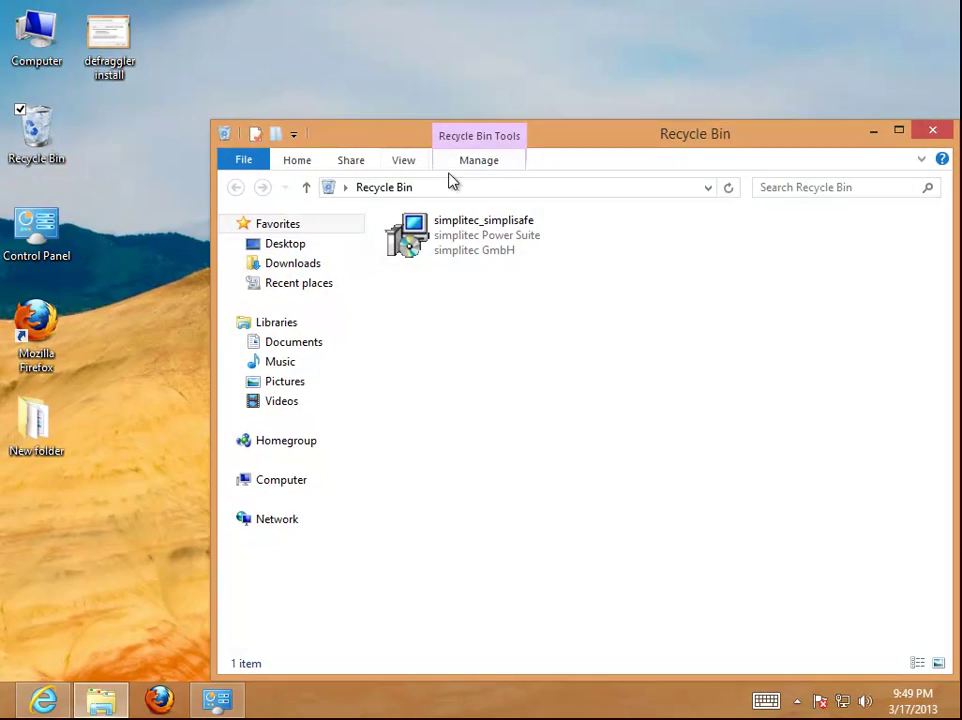
click(923, 142)
right_click(160, 237)
click(286, 303)
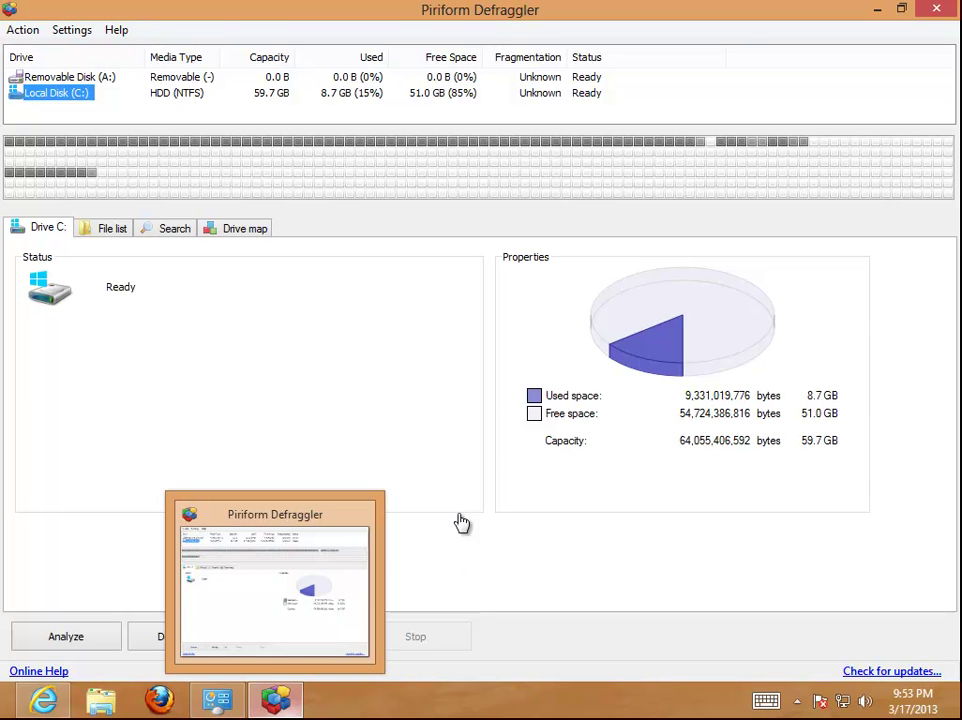
Step: Shrink the Defraggler window and move it aside, and start uninstalling Defraggler from Programs and Features
click(900, 10)
drag(590, 120, 694, 37)
double_click(36, 230)
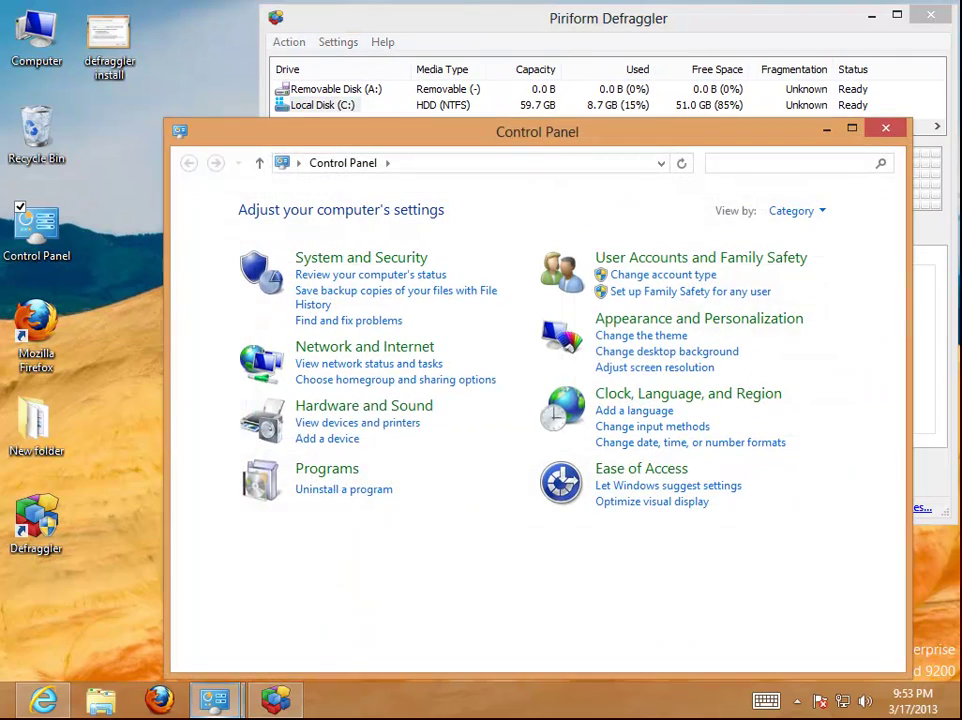
click(316, 490)
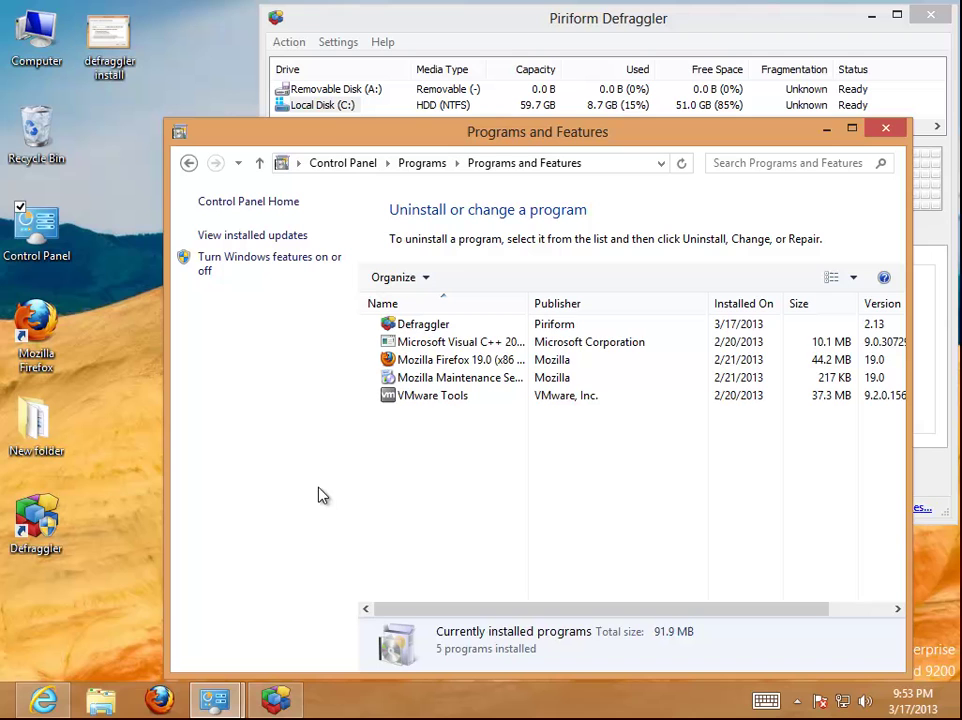
click(430, 328)
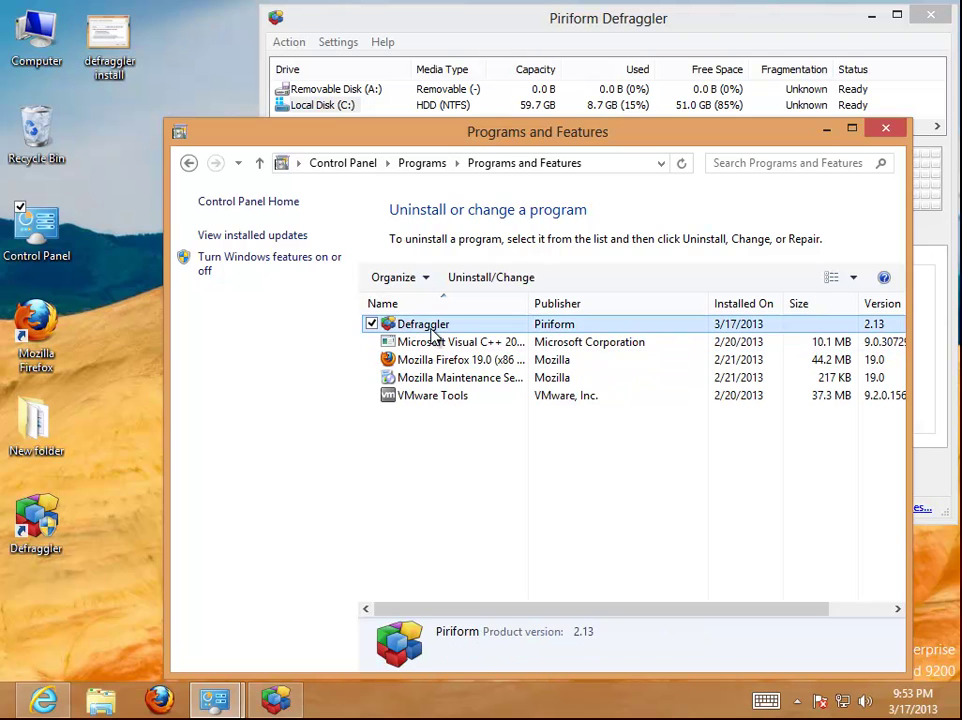
click(483, 278)
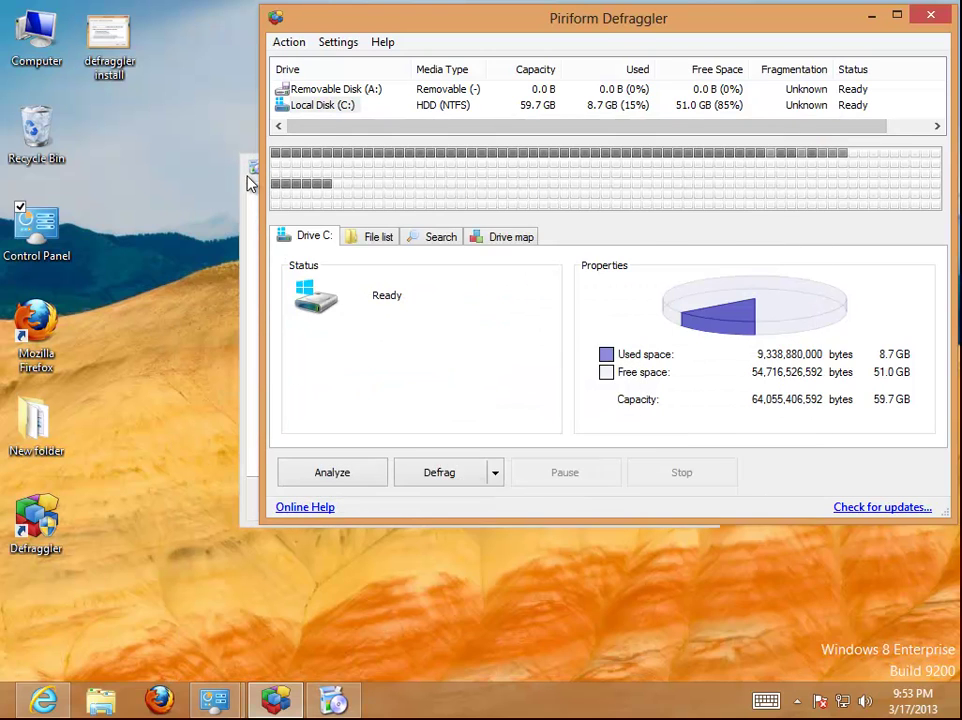
Step: Bring the Defraggler v2.13 uninstaller to the front, move it clear, and continue past its welcome page
click(250, 172)
click(376, 178)
drag(487, 180, 715, 331)
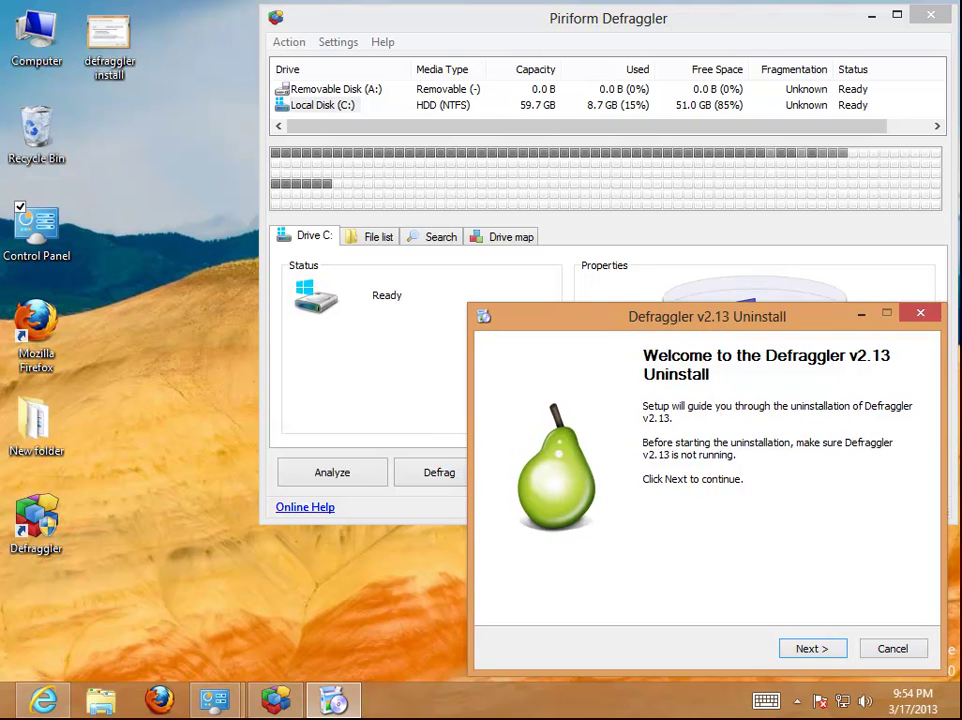
click(808, 650)
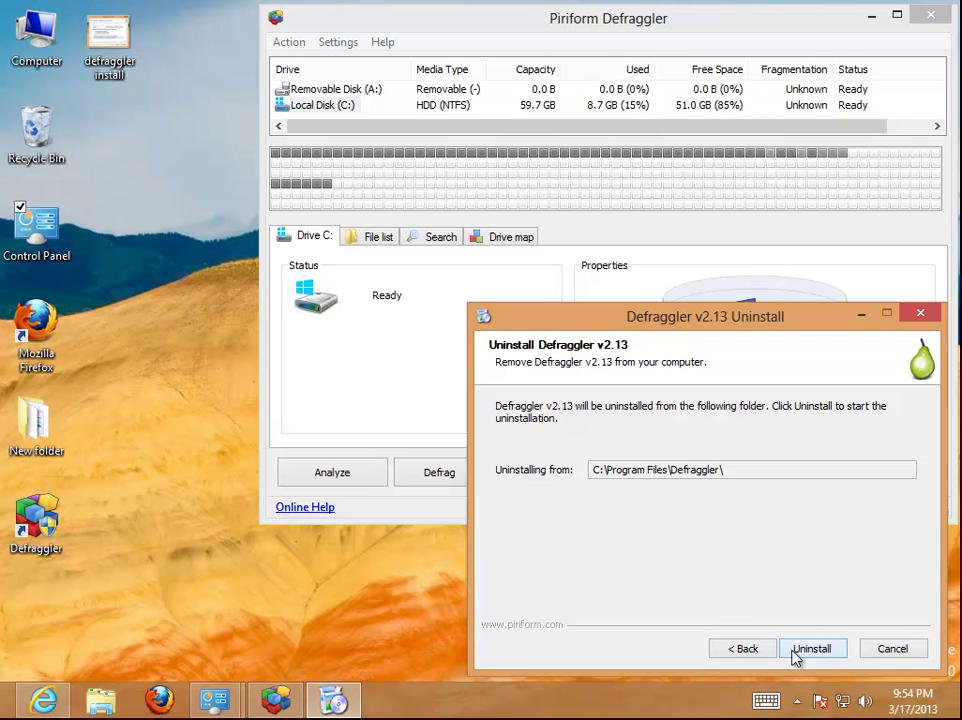